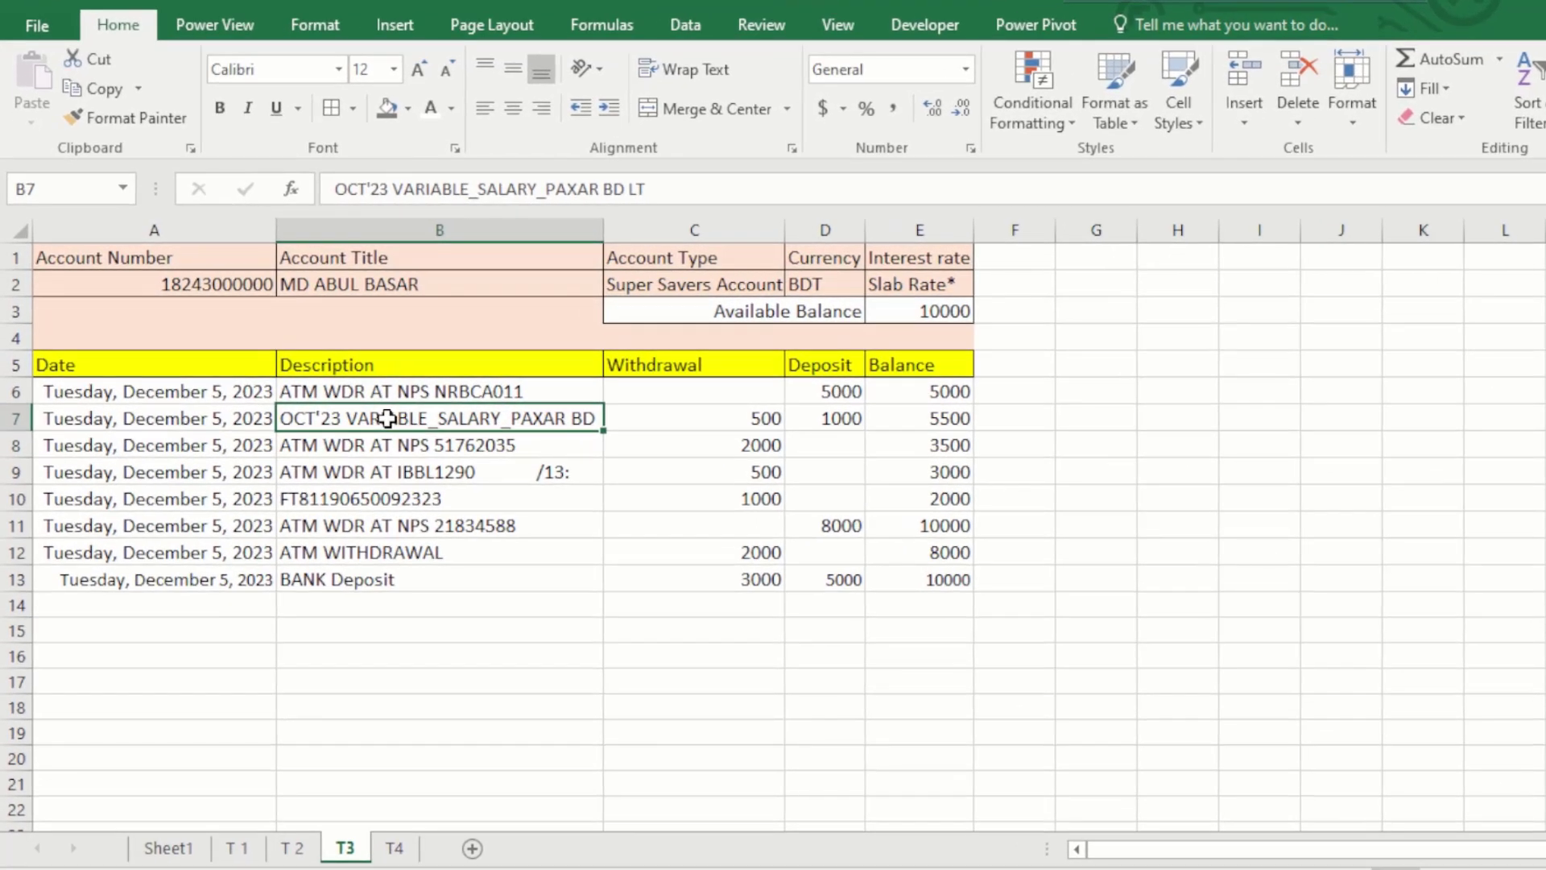
Clear the existing description, withdrawal and deposit entries in cells B7:D14 of sheet T3
mouse_move(387, 418)
mouse_down()
mouse_move(690, 466)
mouse_move(839, 577)
mouse_move(833, 602)
mouse_up()
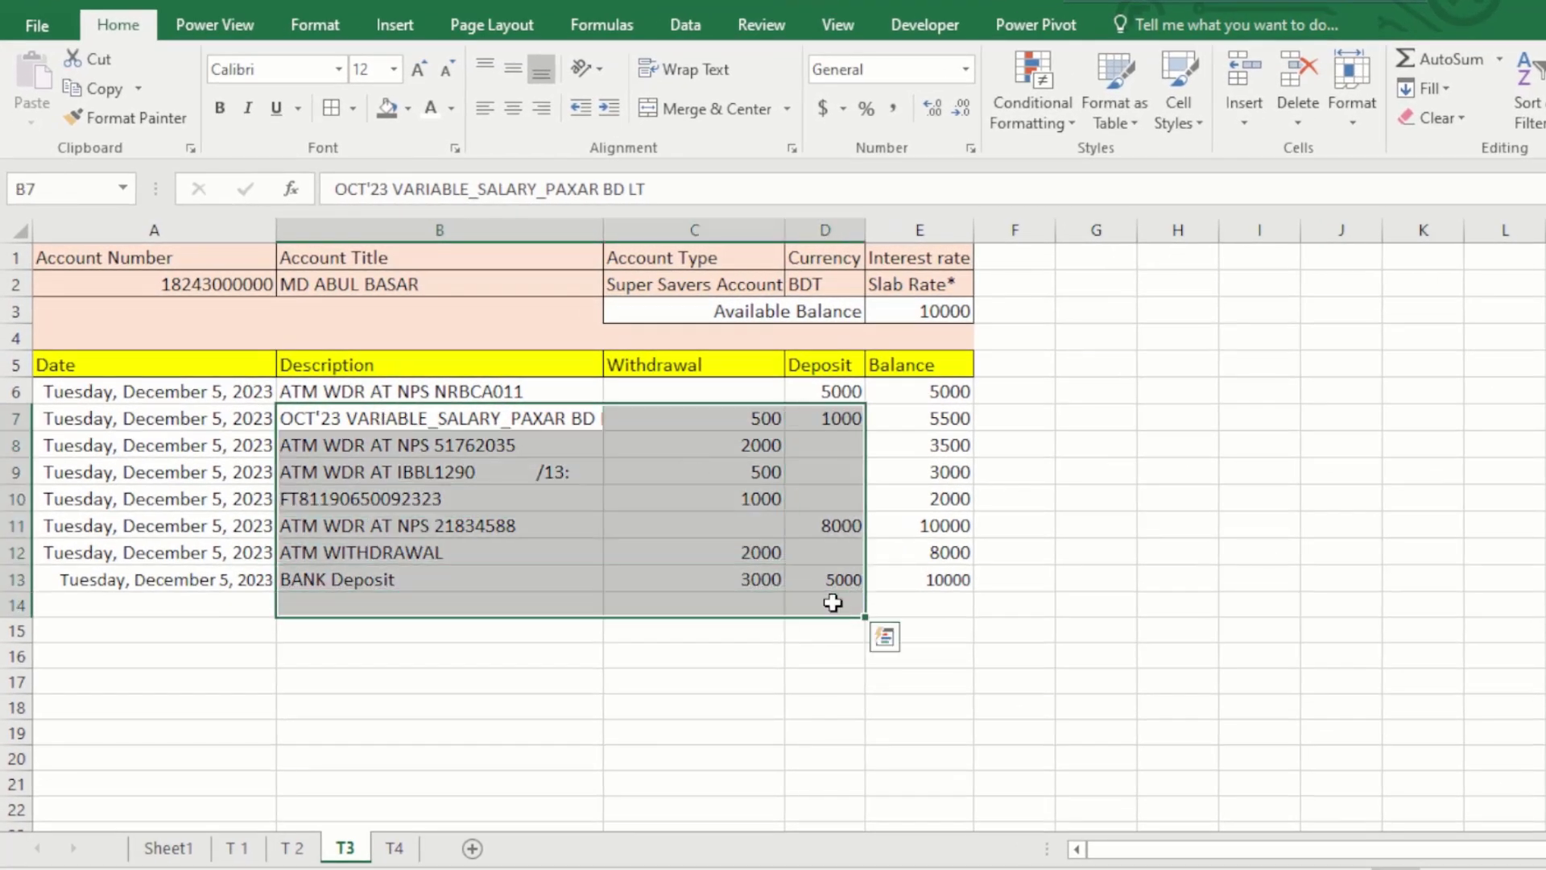
key(Delete)
click(445, 416)
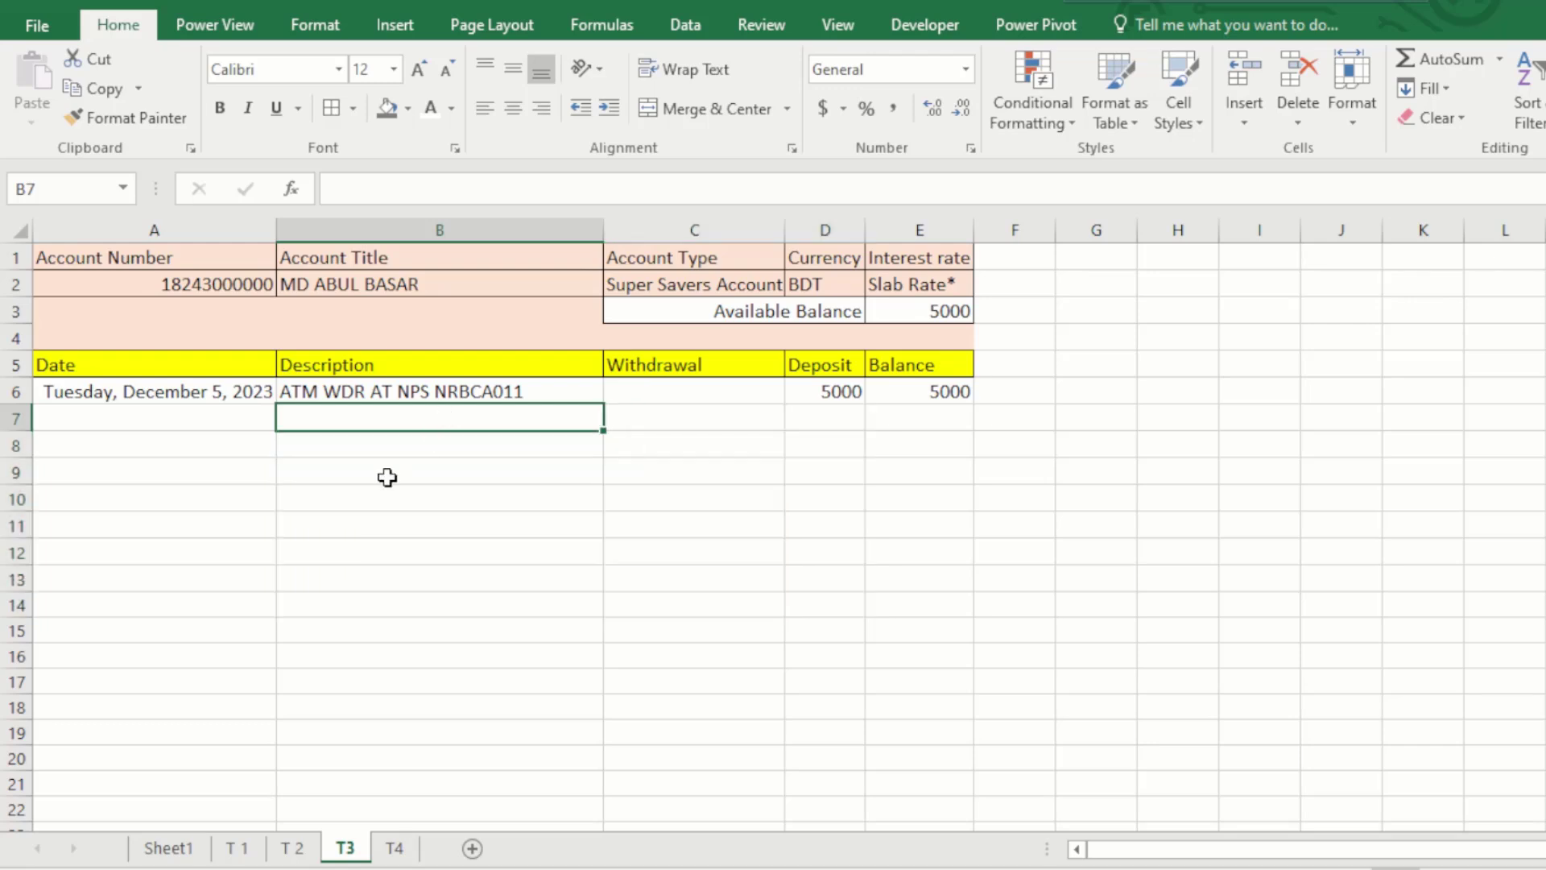
Change the first transaction's description in B6 to Cash
click(414, 392)
text(Cash)
click(870, 417)
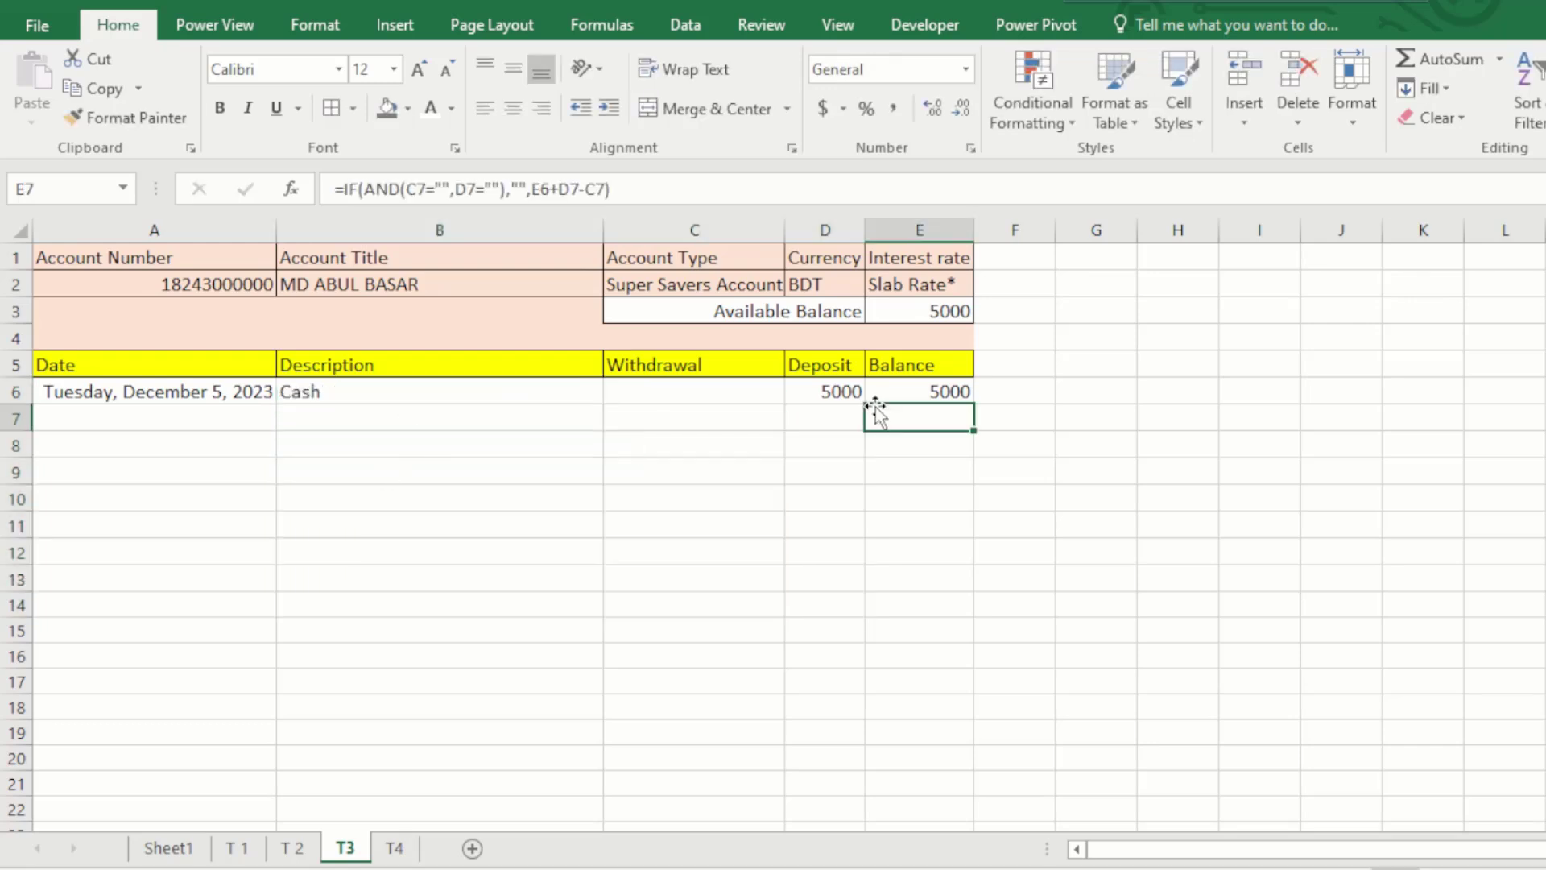
Examine the first transaction's deposit, balance and withdrawal cells and the empty rows below them
click(824, 390)
click(876, 390)
click(516, 414)
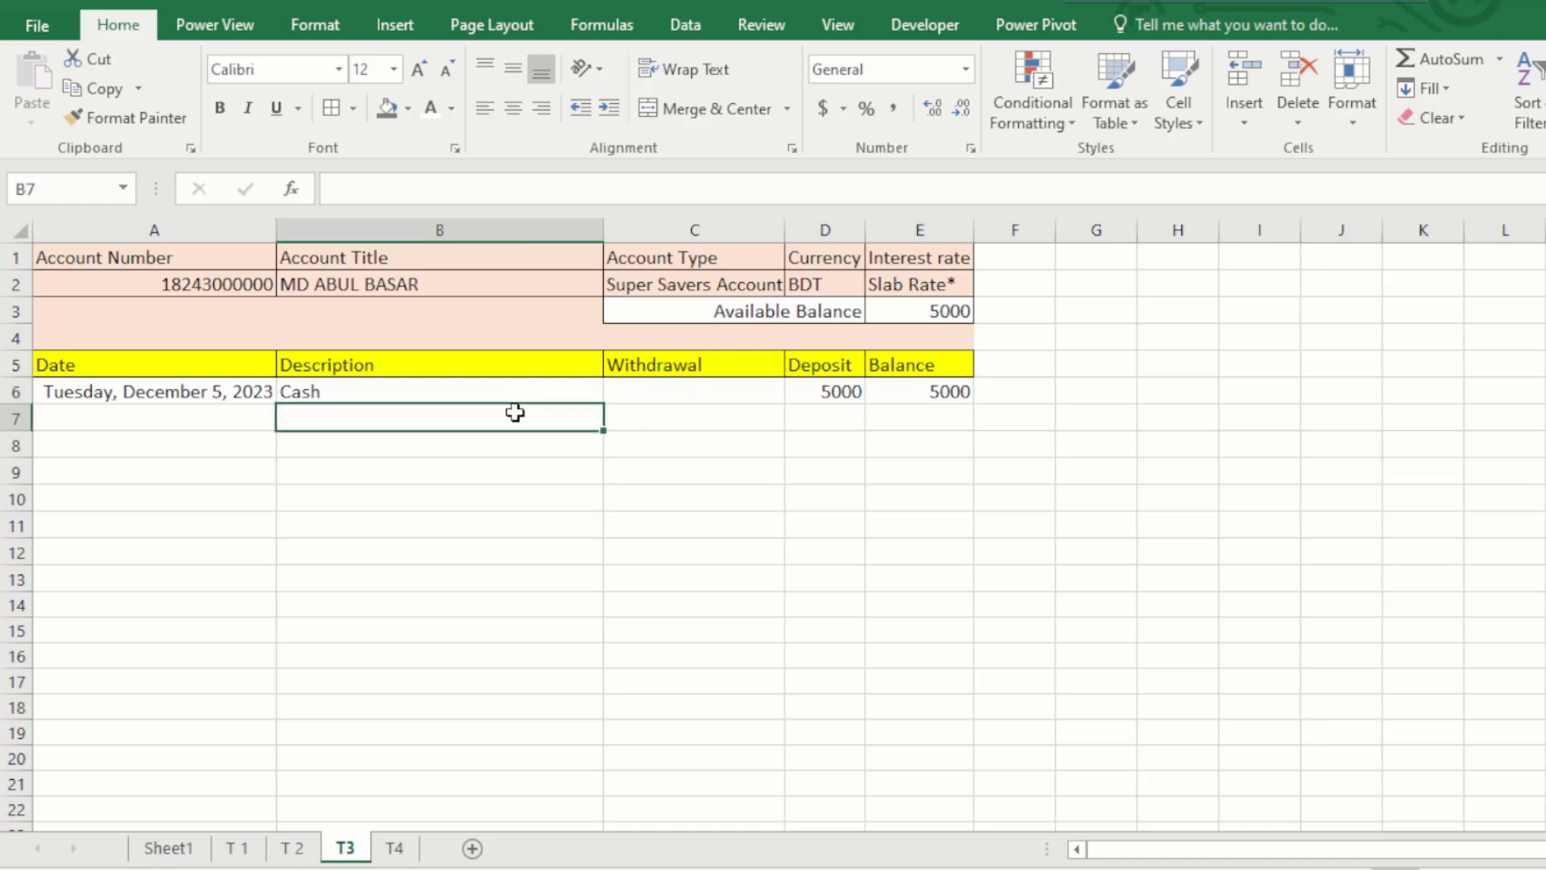
click(852, 428)
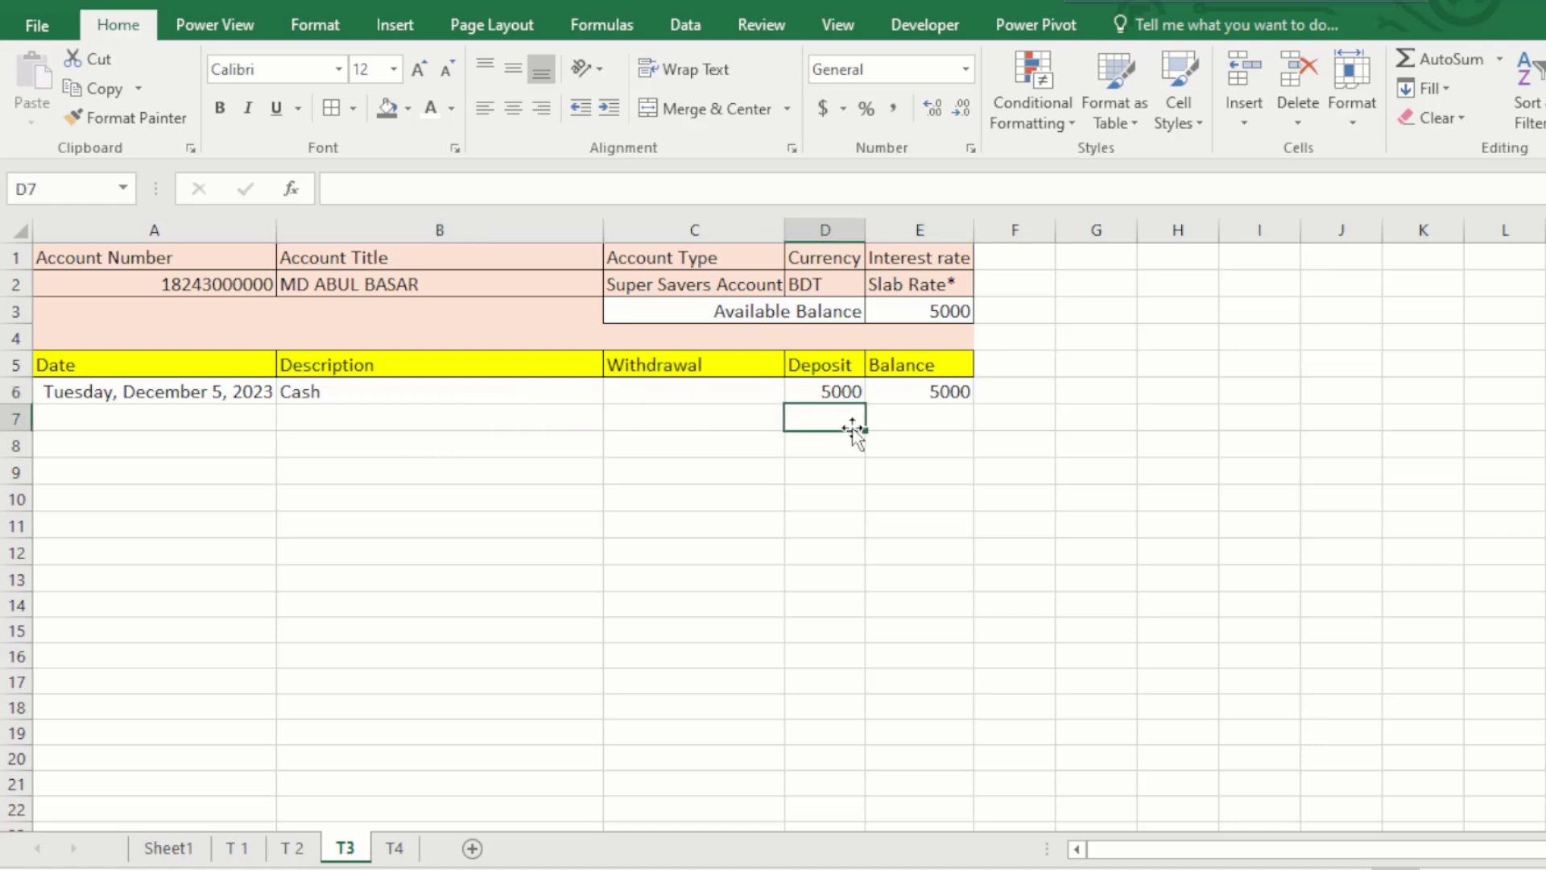
click(874, 490)
click(832, 418)
click(835, 463)
click(734, 444)
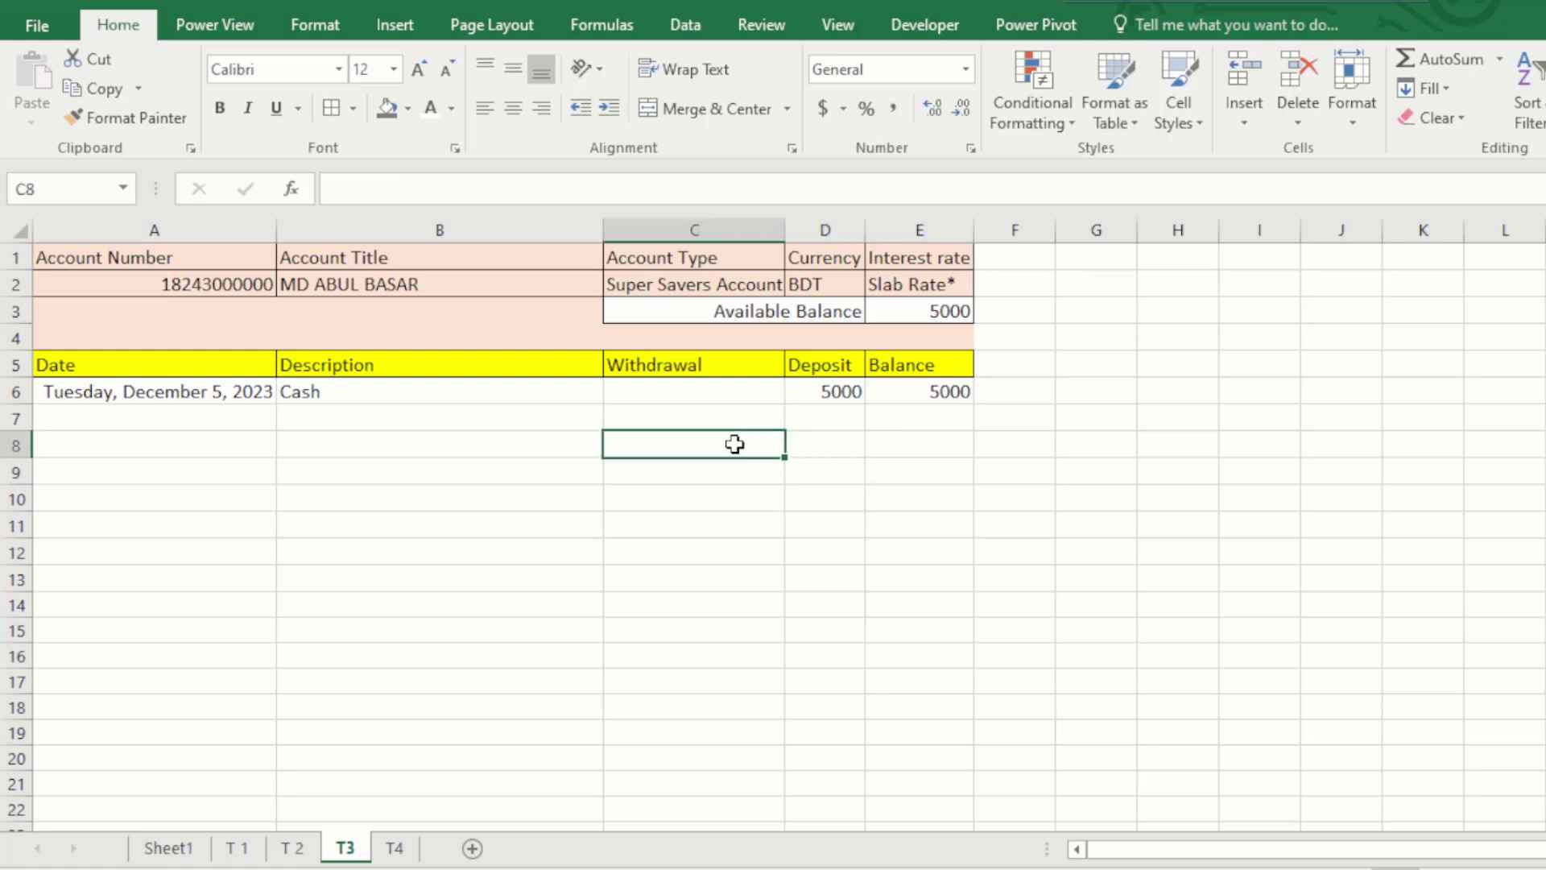
click(689, 394)
click(687, 472)
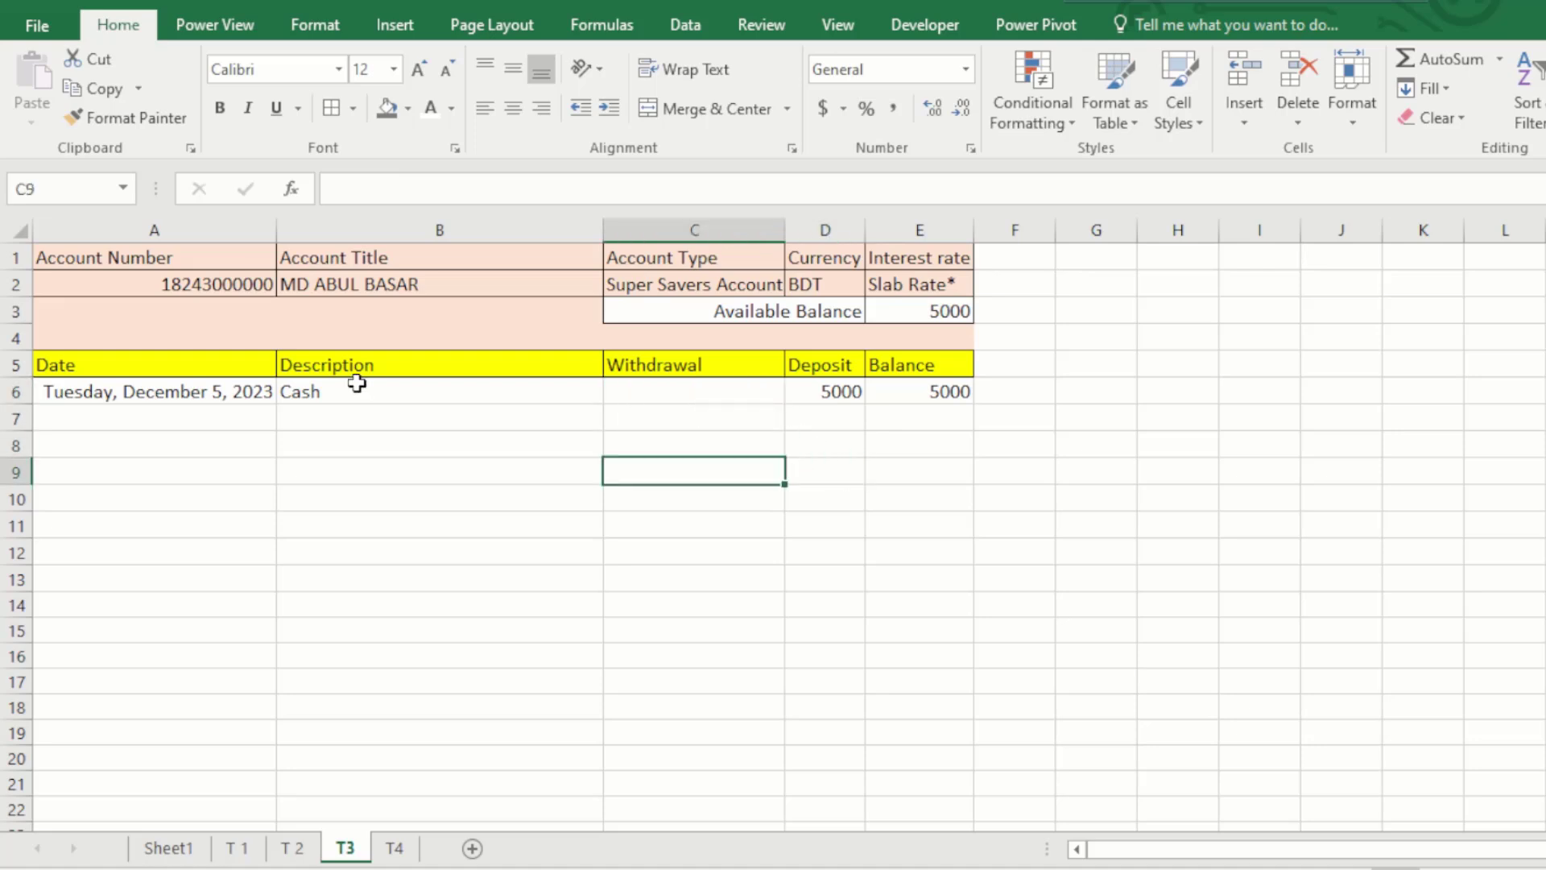
Record a transaction in row 7 with the description Today income and a deposit of 5000
click(383, 439)
click(402, 421)
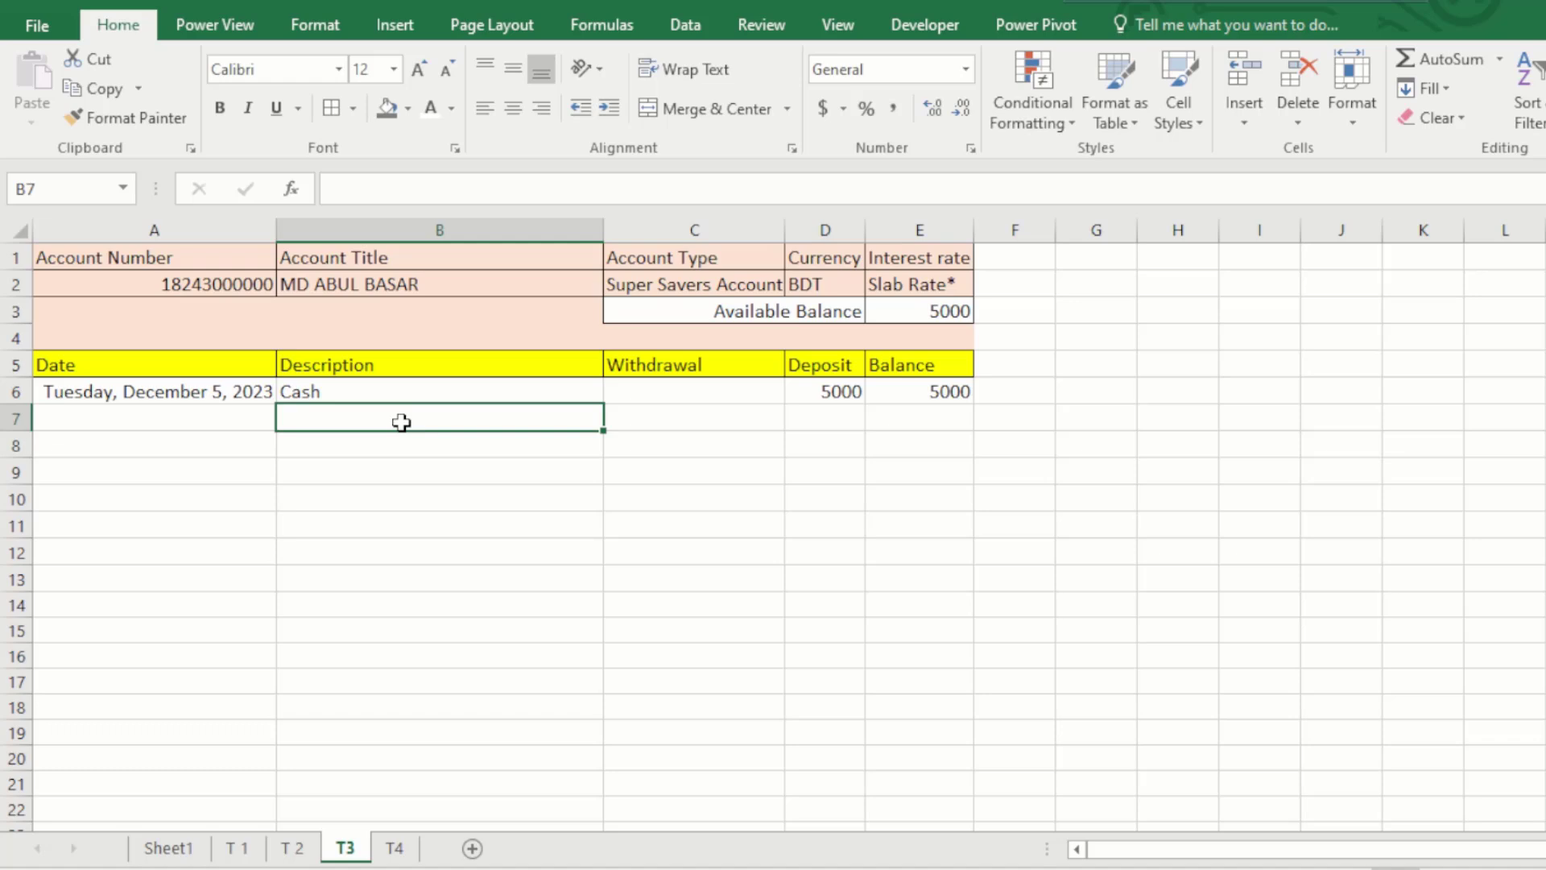
text(Today income)
key(Return)
click(697, 417)
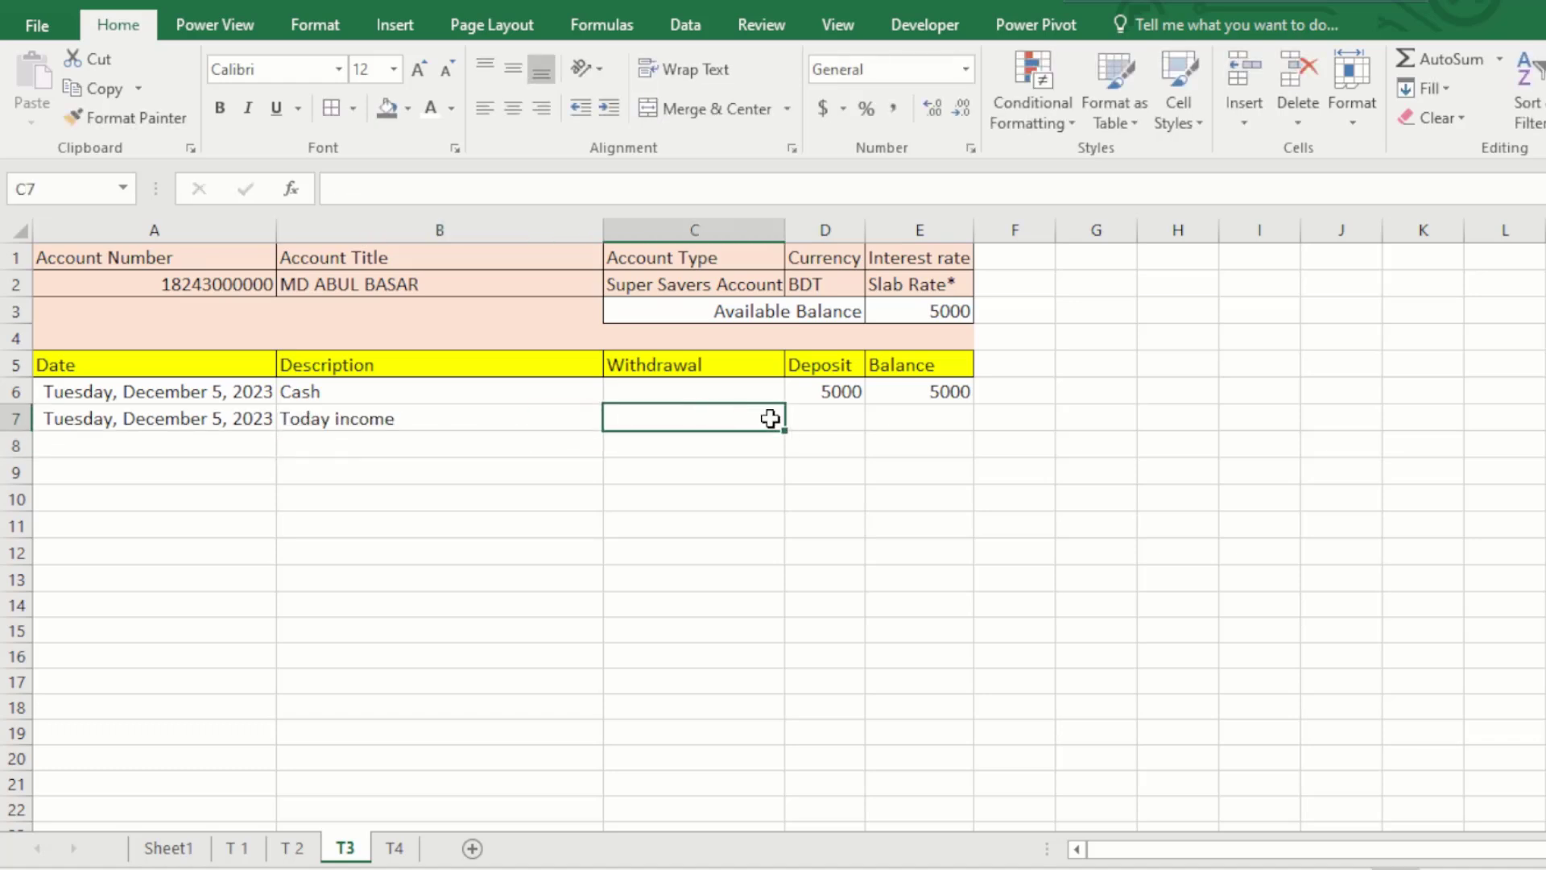
click(825, 428)
text(5000)
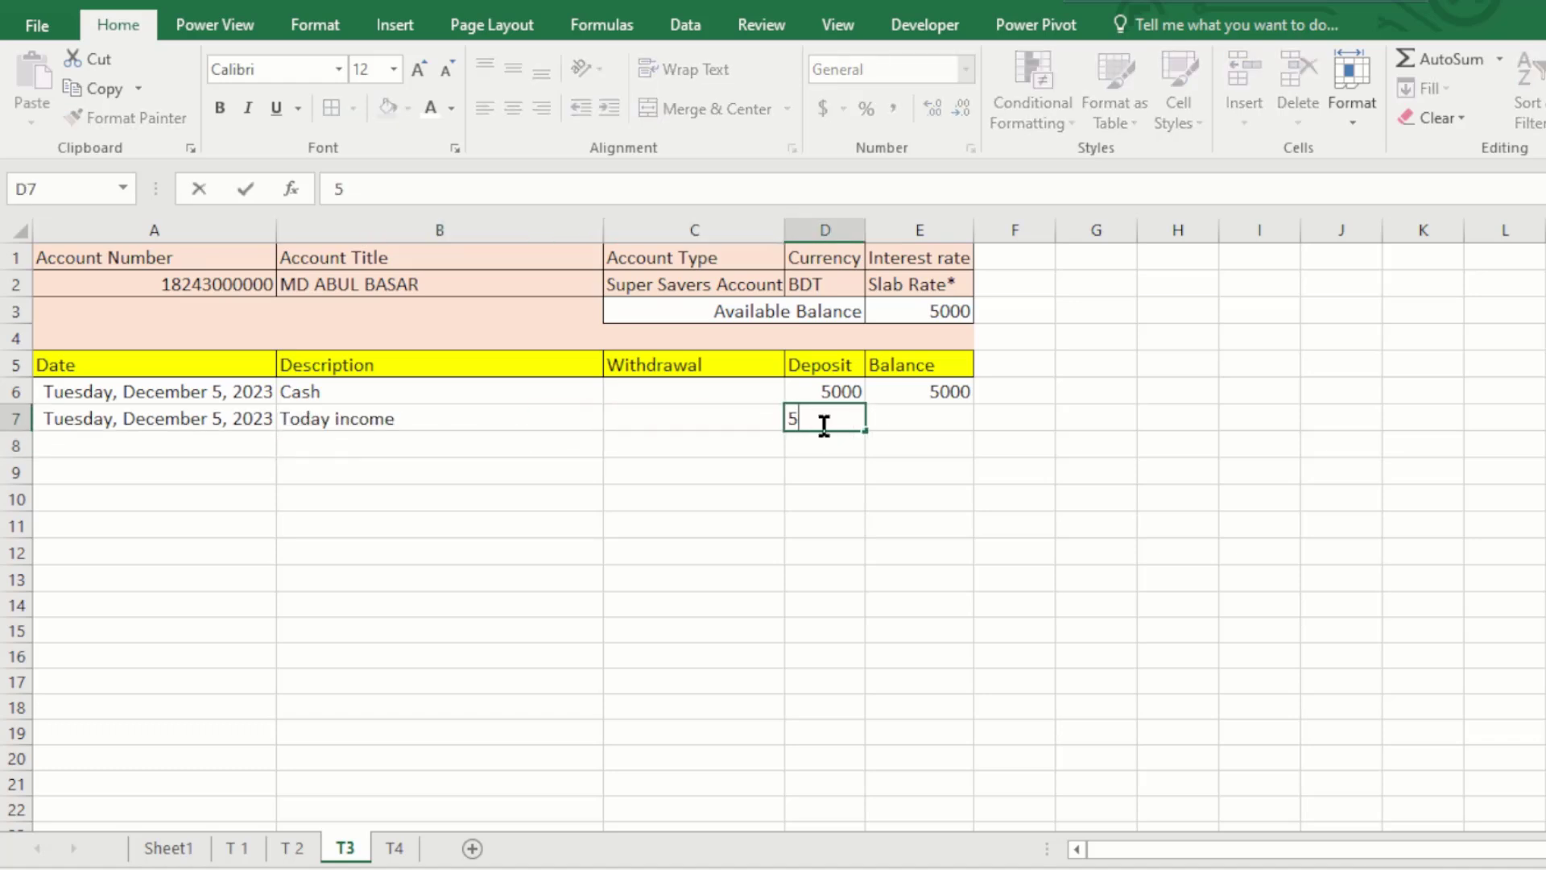
key(Return)
Enter "spending mony tody" as the description in B8 and check that row's date formula
click(358, 447)
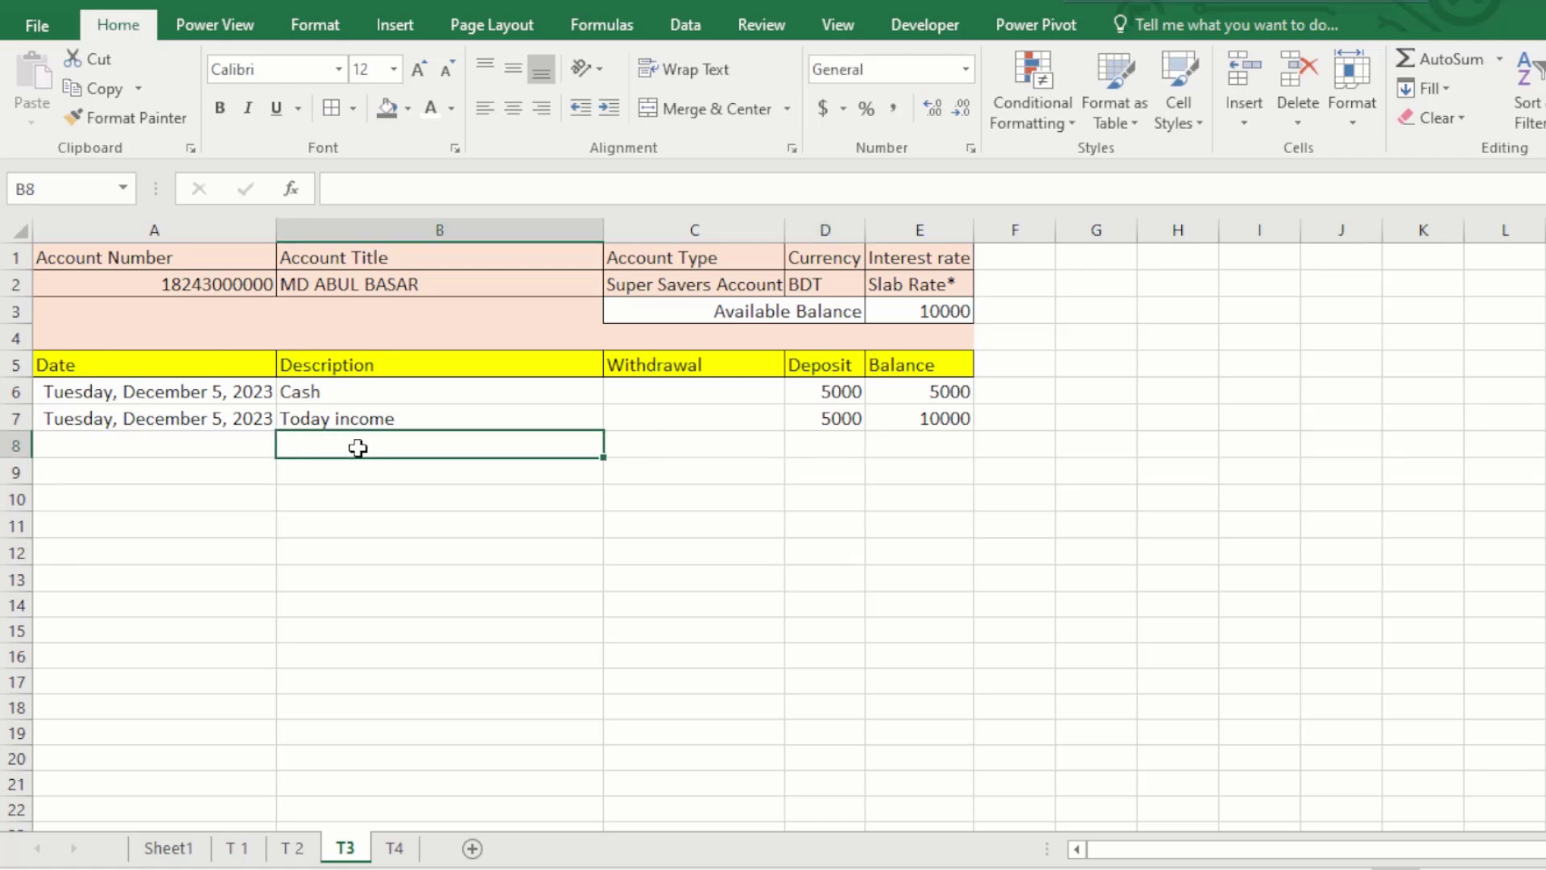
text(spending mony tody)
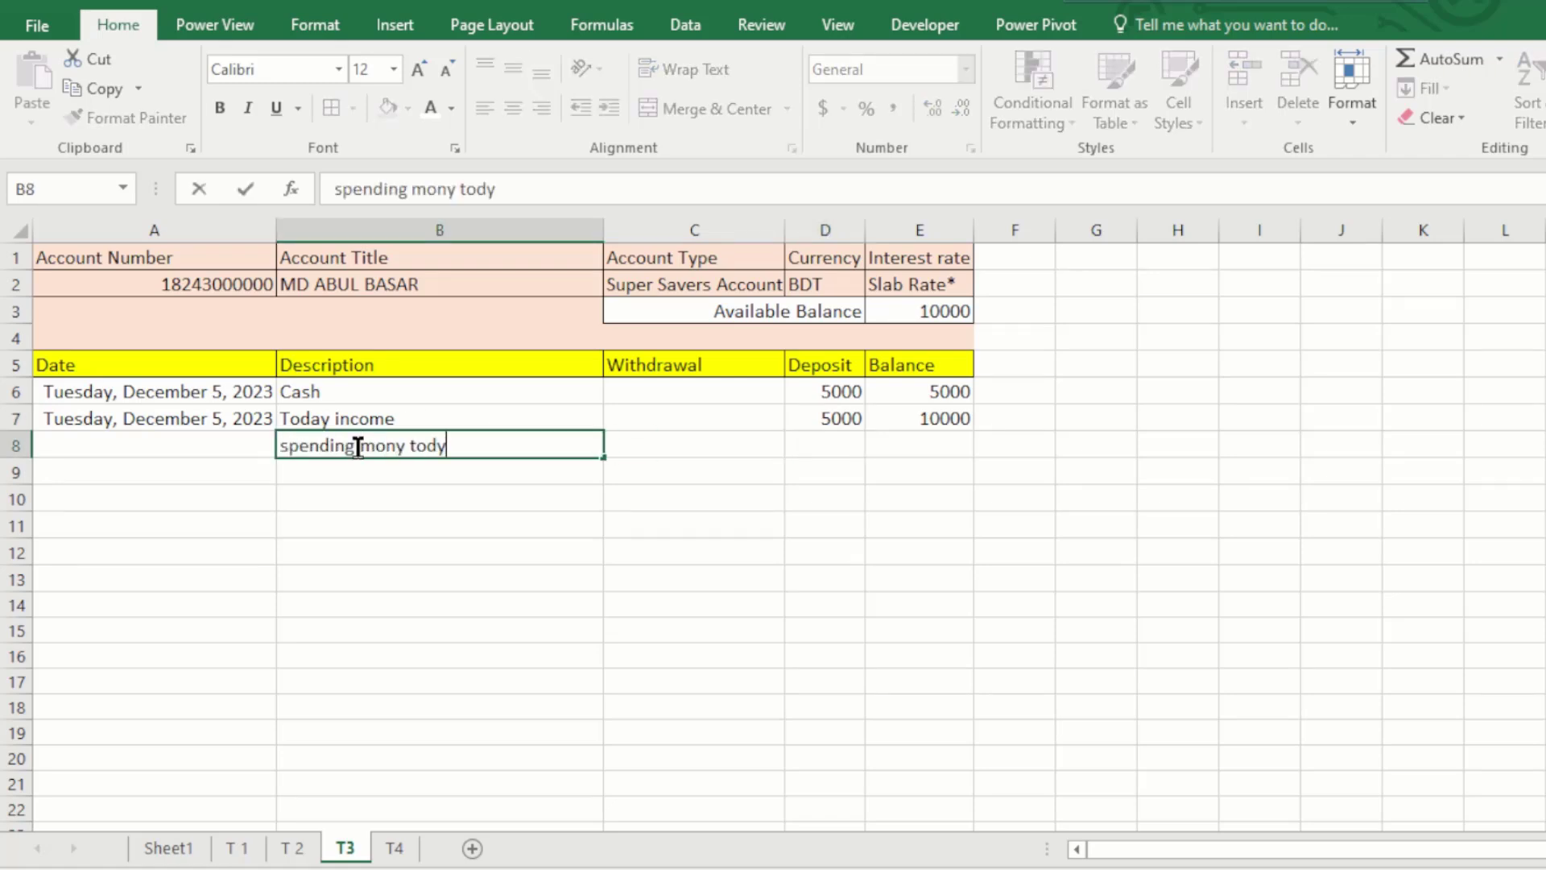
key(Return)
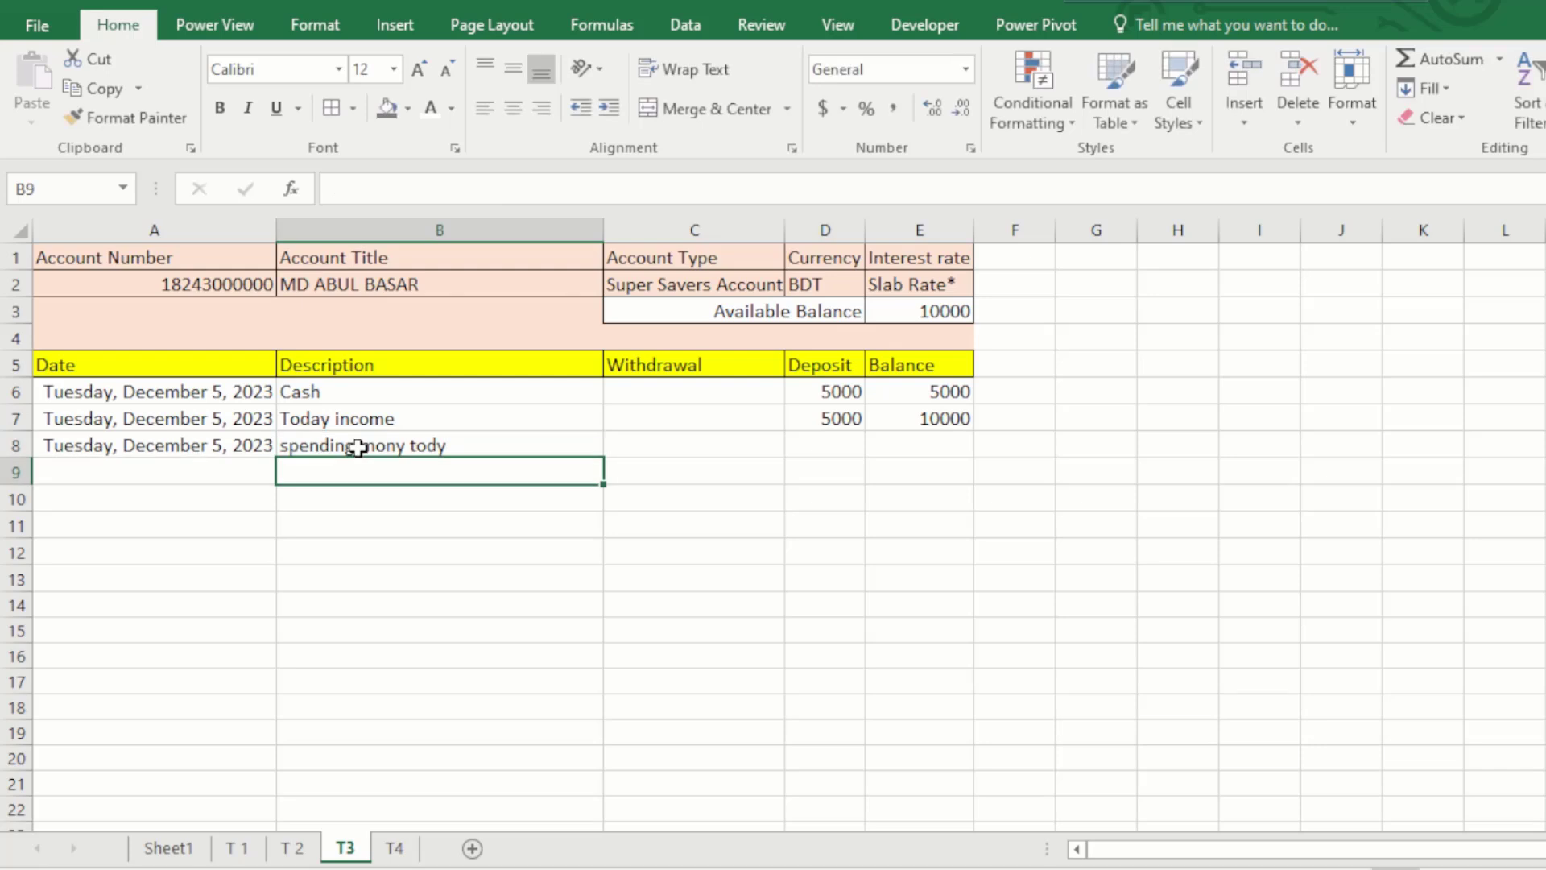
click(182, 436)
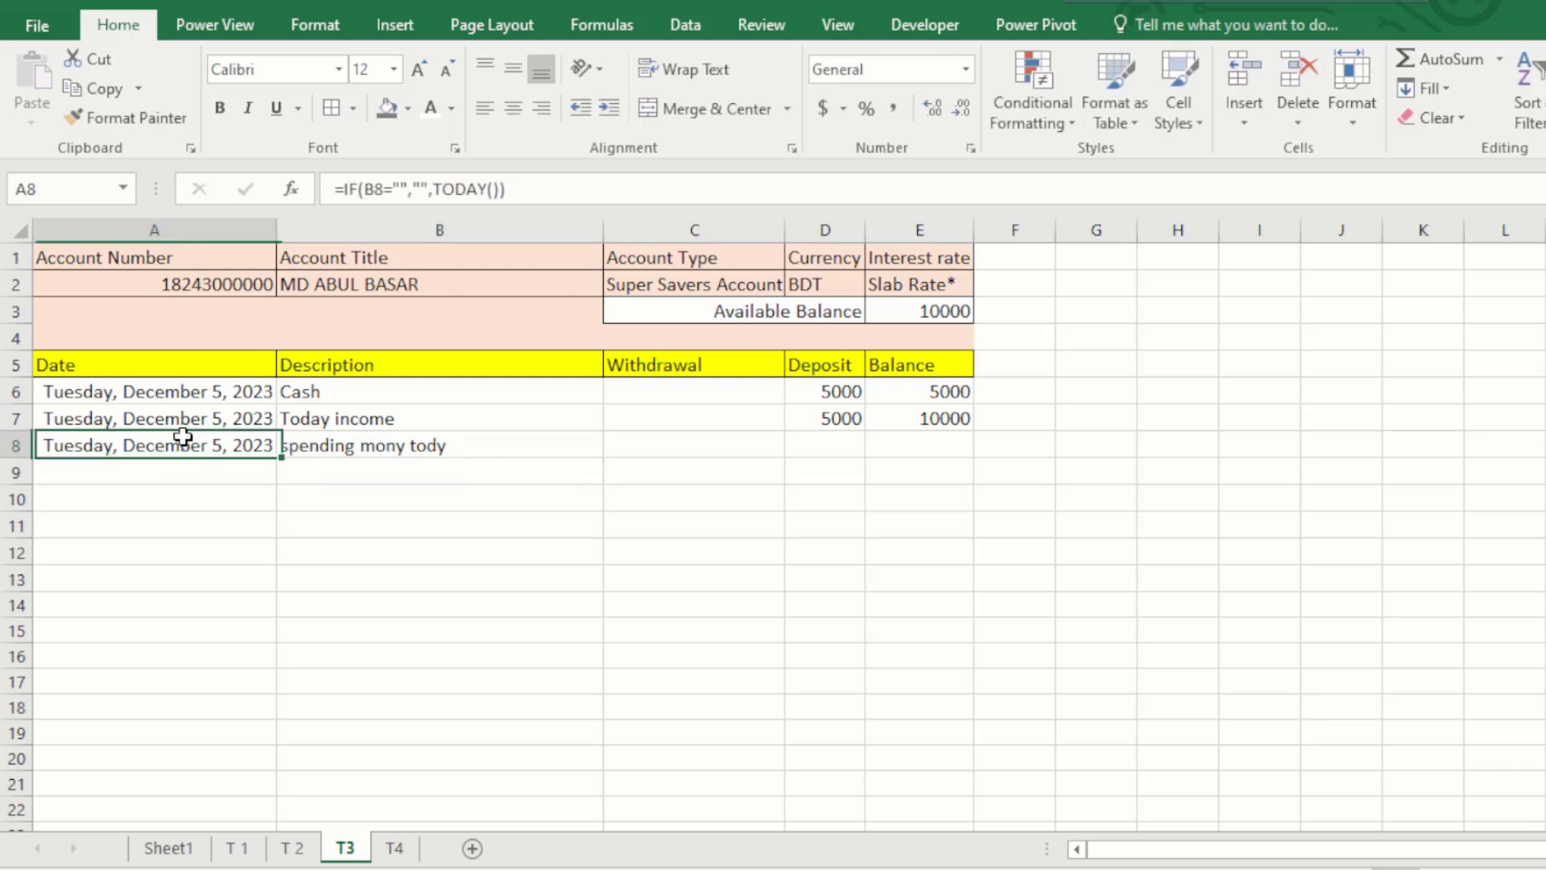
click(373, 427)
click(185, 453)
click(459, 495)
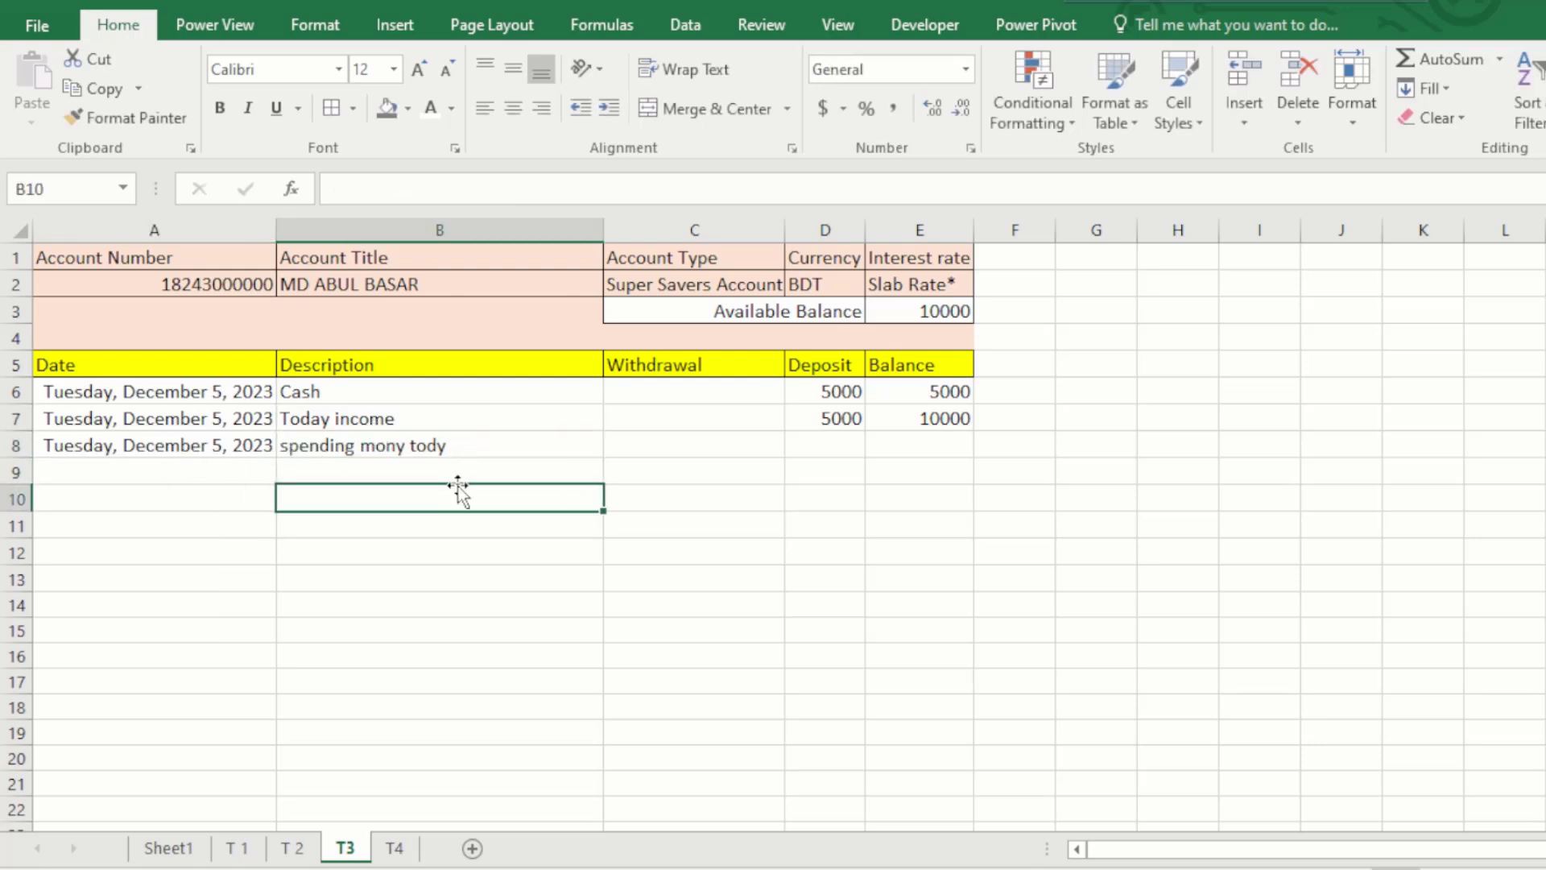
Enter a withdrawal of 7000 in C8 for the spending transaction
click(624, 444)
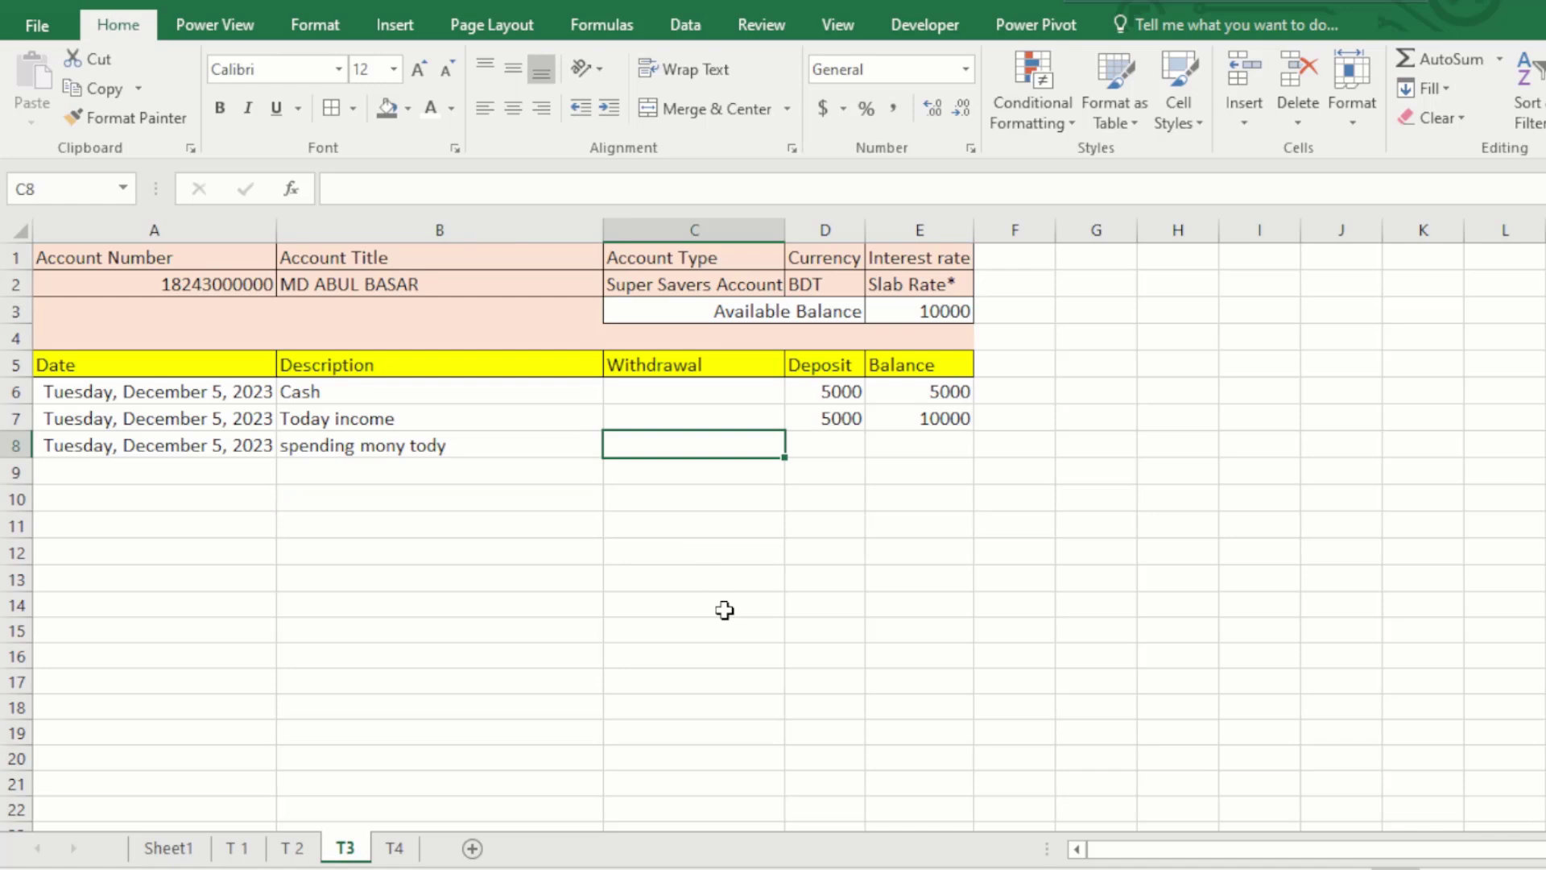
text(7000)
key(Return)
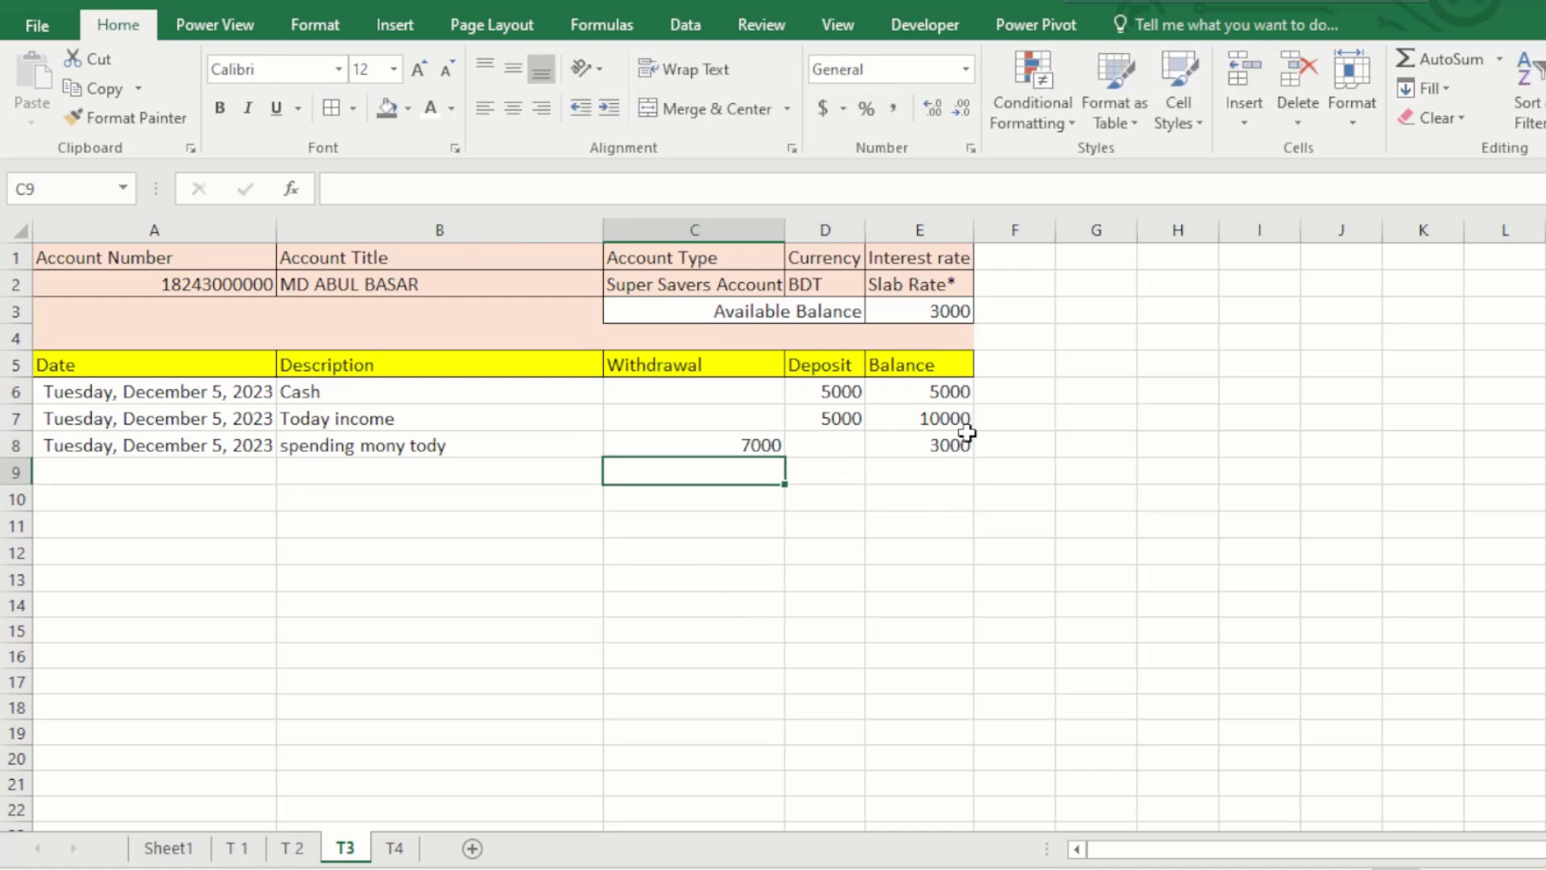
Inspect the running balance of row 8 and the Available Balance formula in E3
click(930, 443)
key(Down)
key(Down)
key(Down)
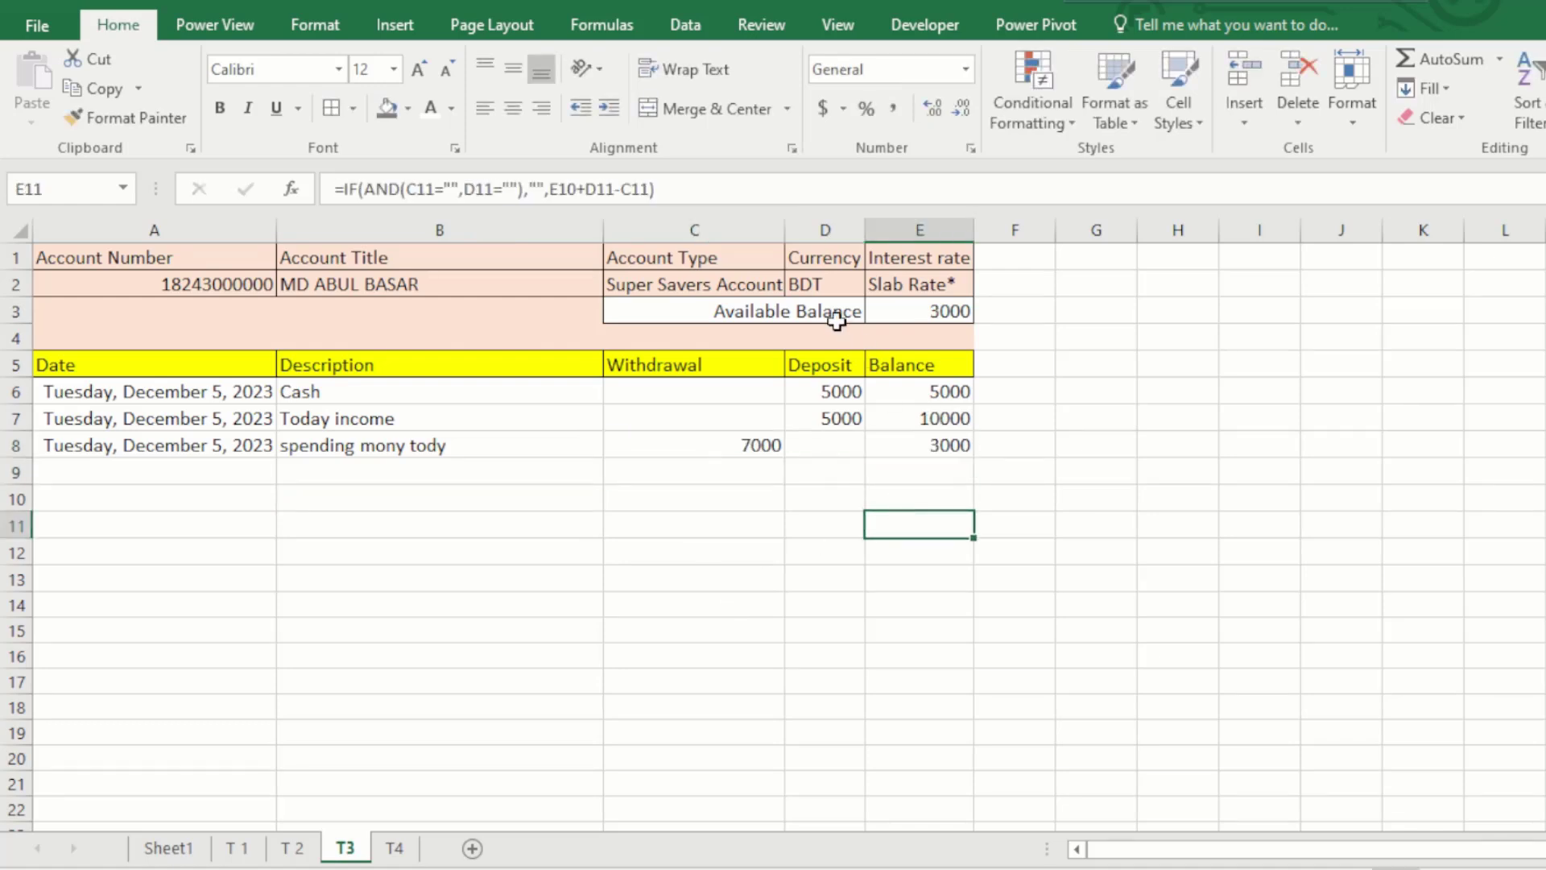
click(838, 320)
click(898, 319)
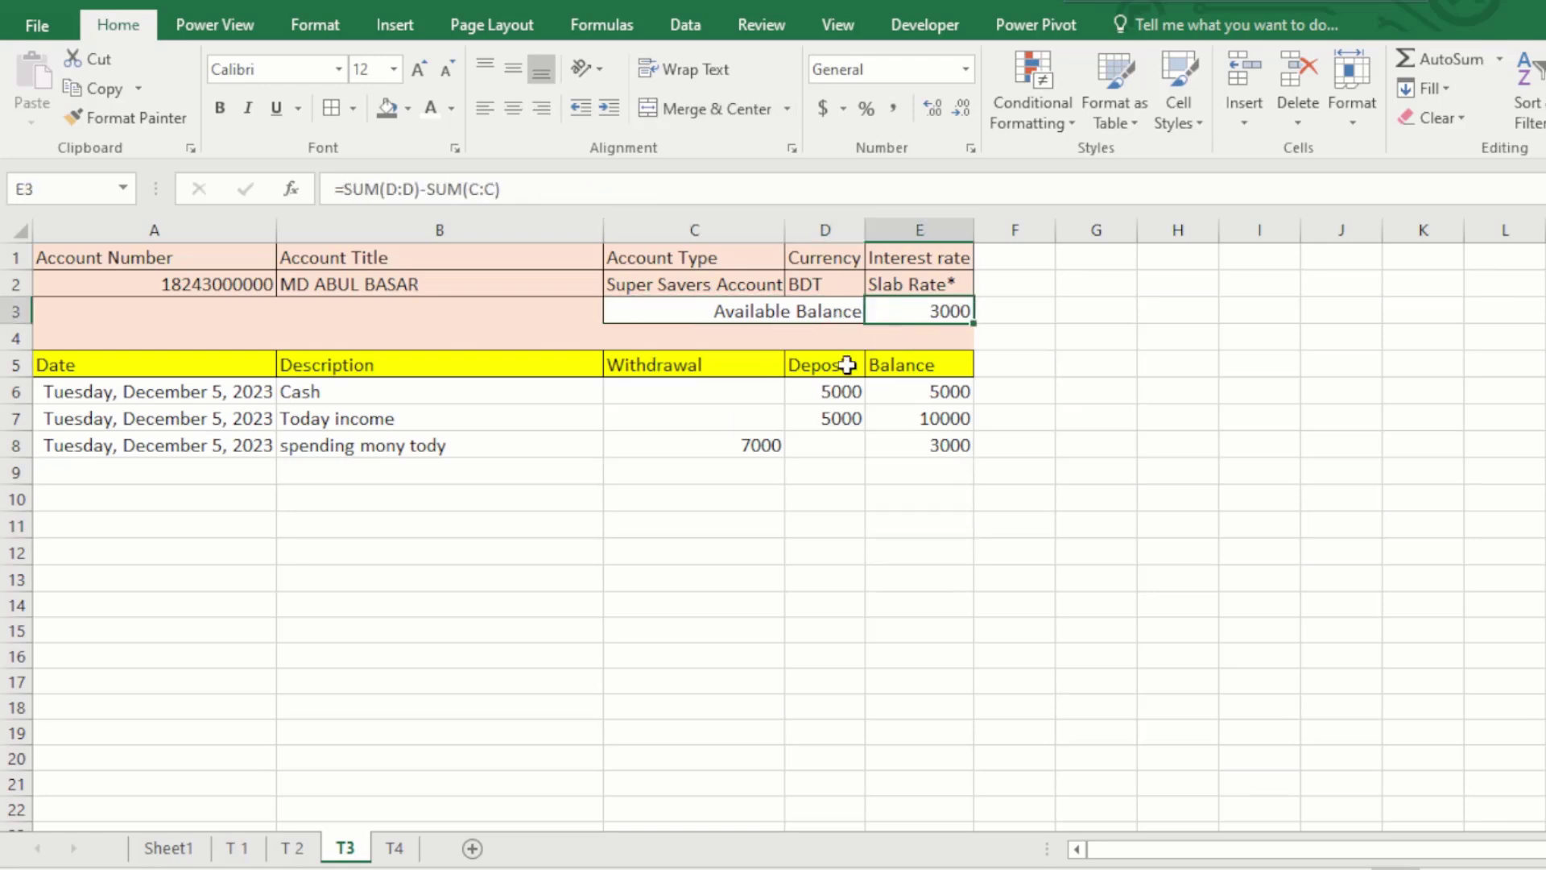
Record a withdrawal of 1000 in row 9 with the description buy rent, and check its balance
click(746, 470)
text(1000)
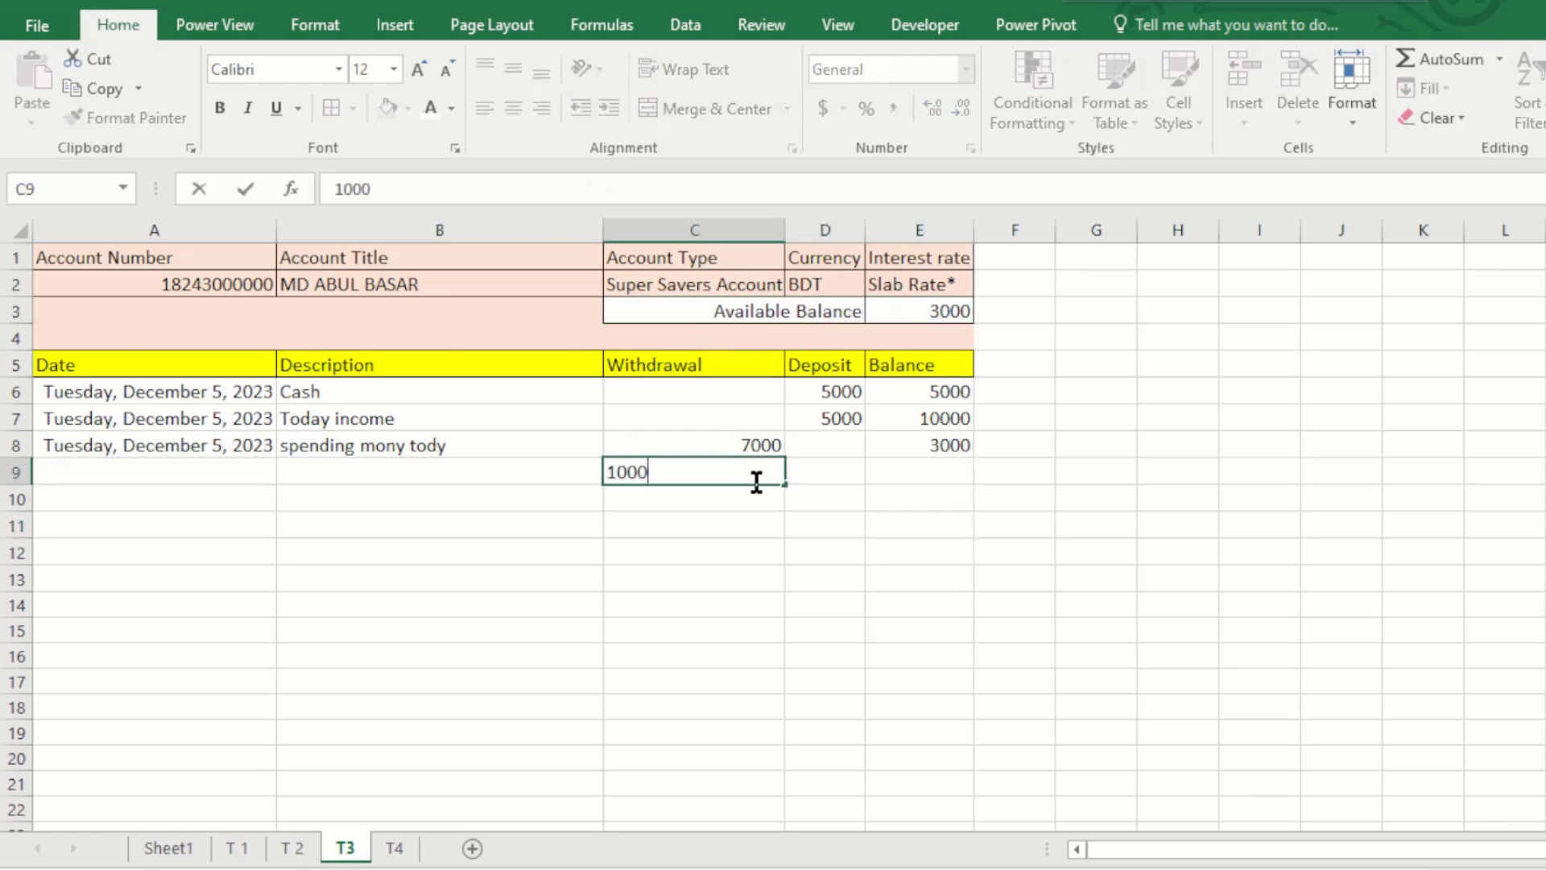
key(Return)
click(491, 474)
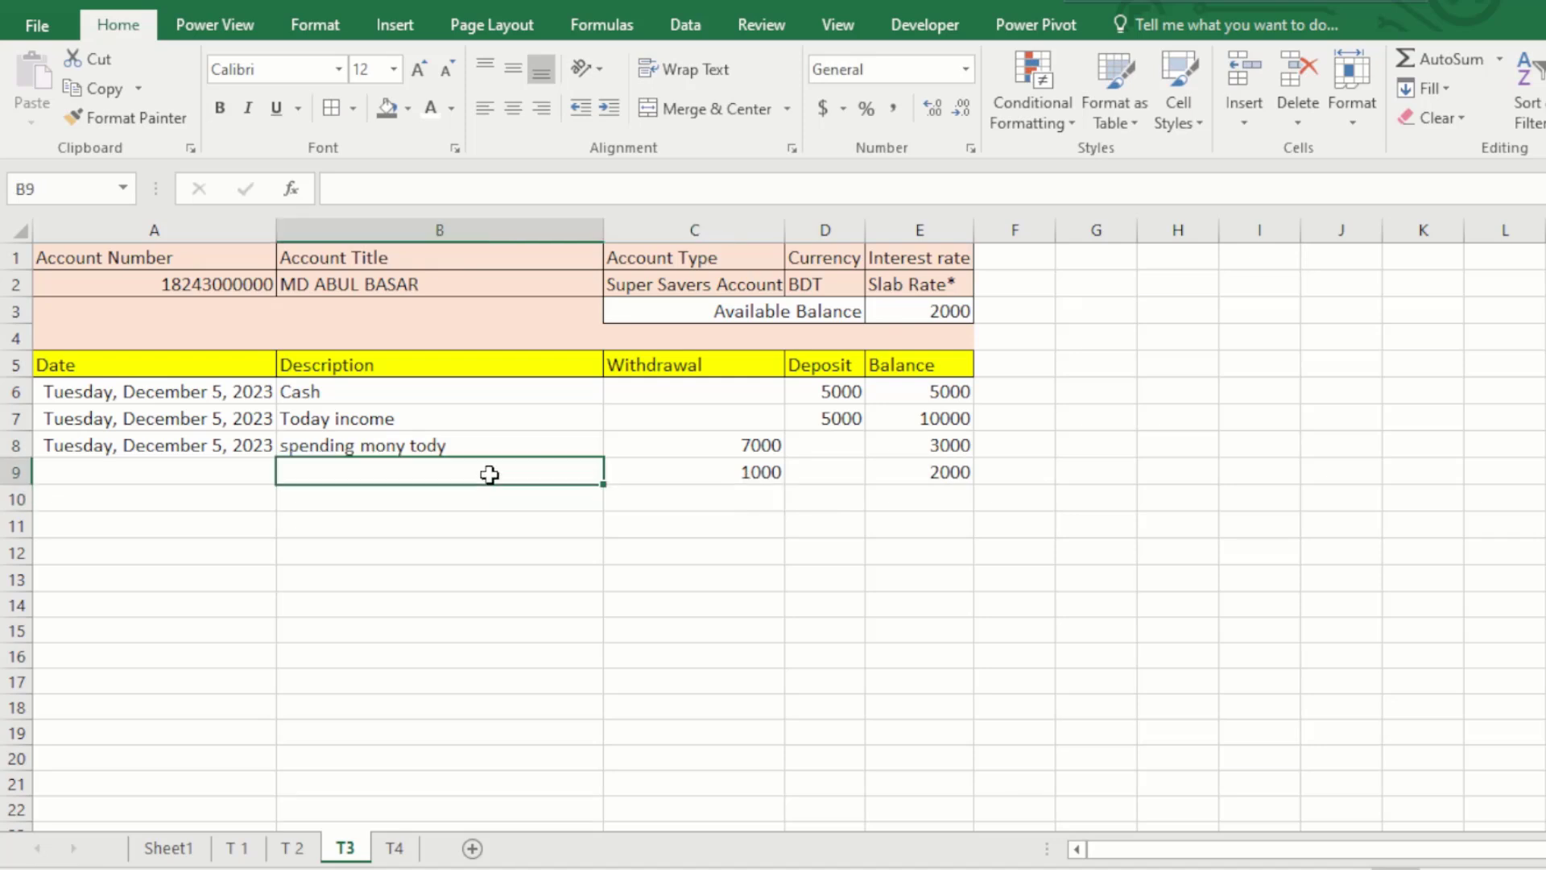
text(buy rent)
key(Return)
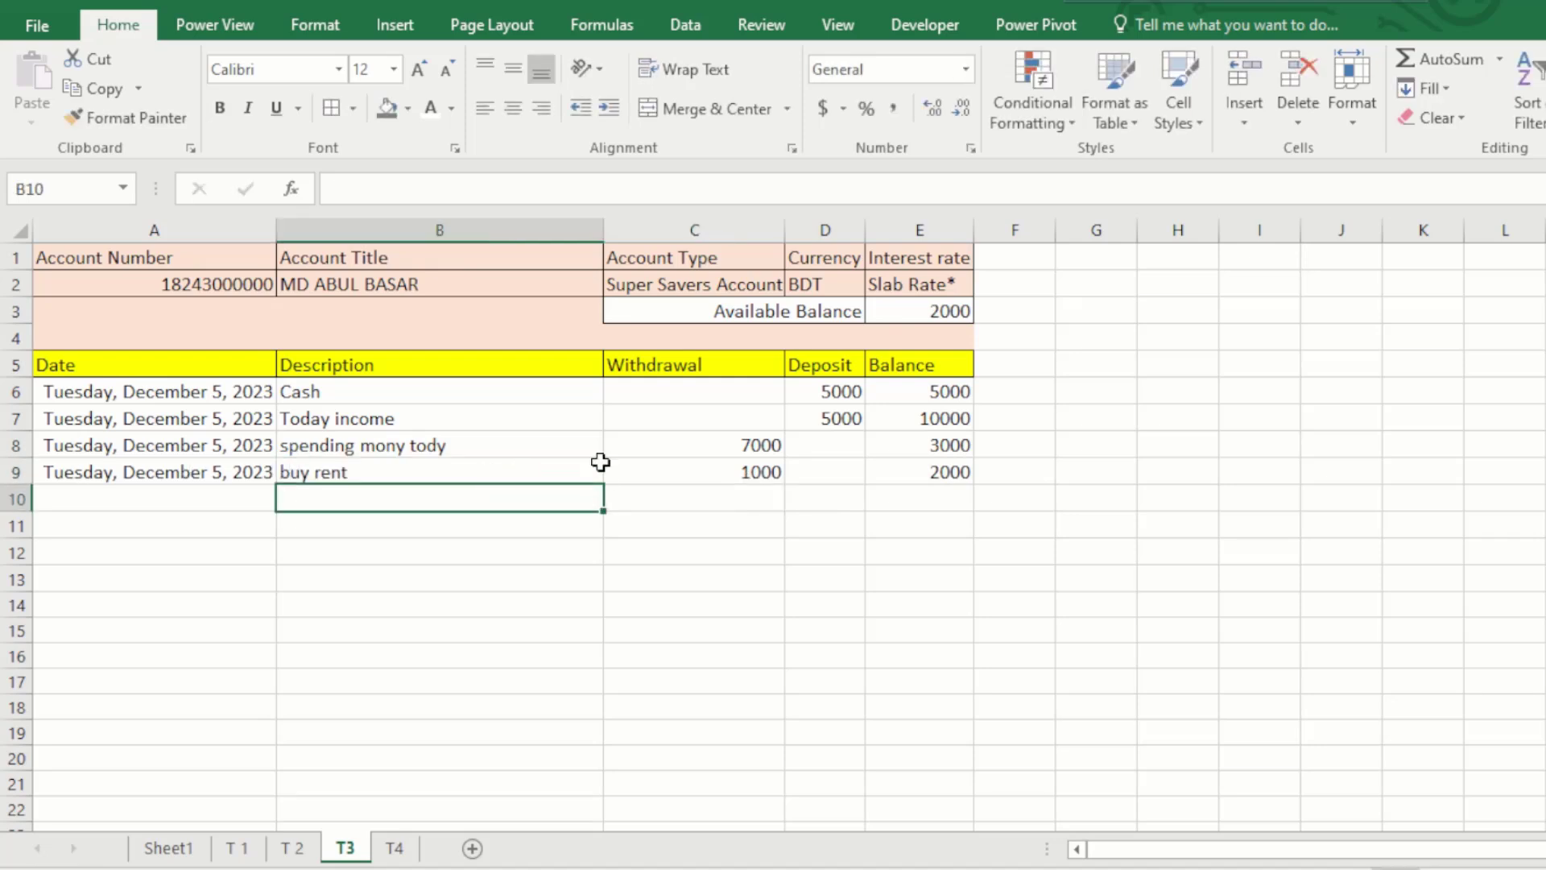
click(769, 474)
click(915, 478)
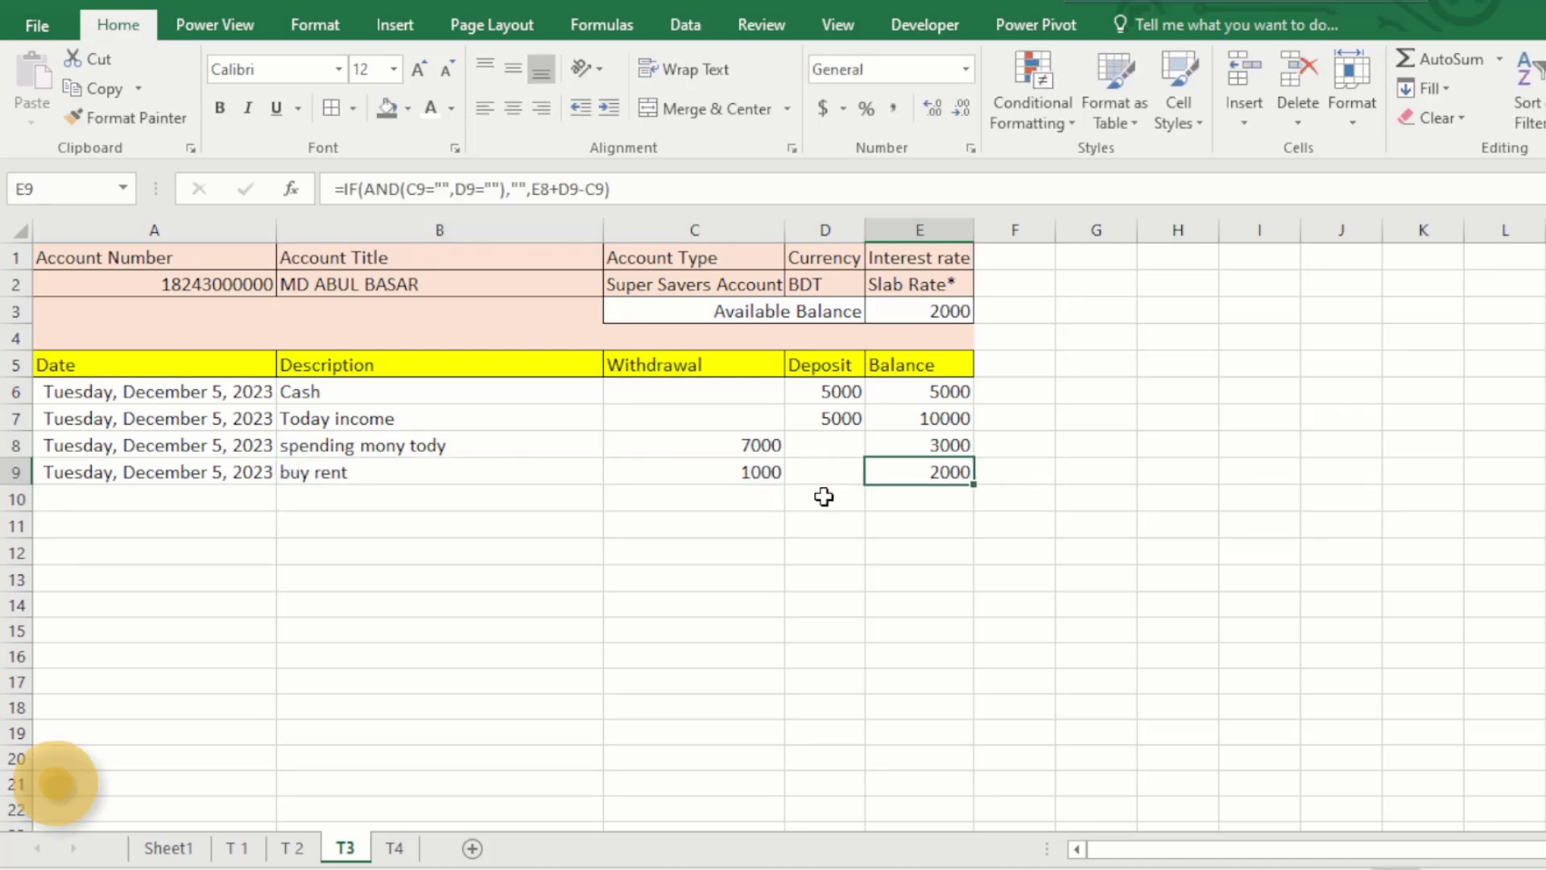
Record a transaction in row 10 with the description salary and a deposit of 20000
click(447, 493)
text(salary)
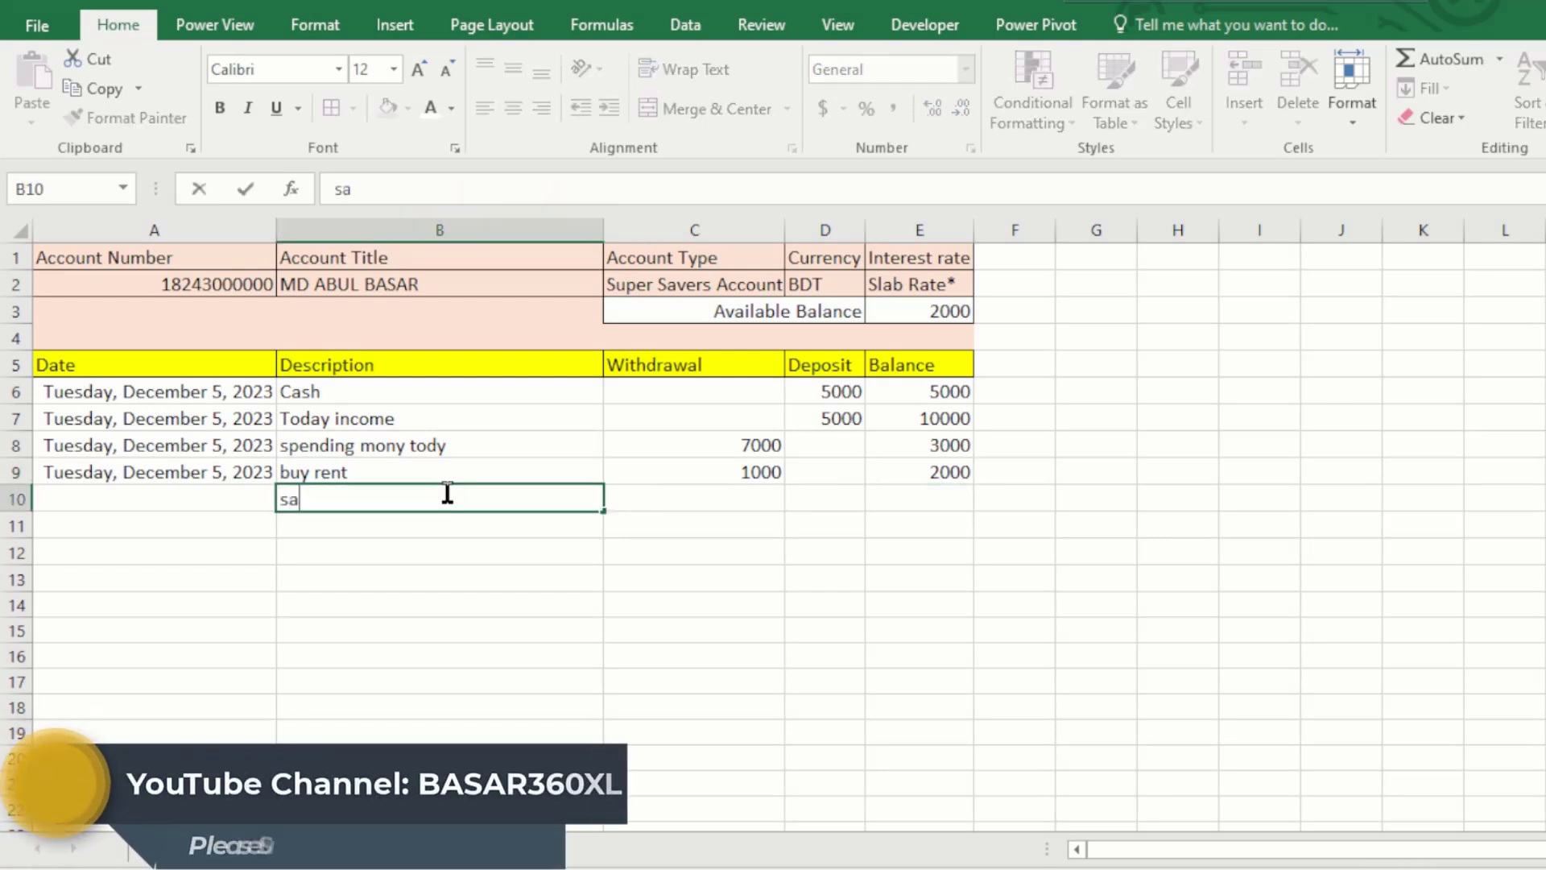
key(Tab)
key(Tab)
key(Tab)
key(Left)
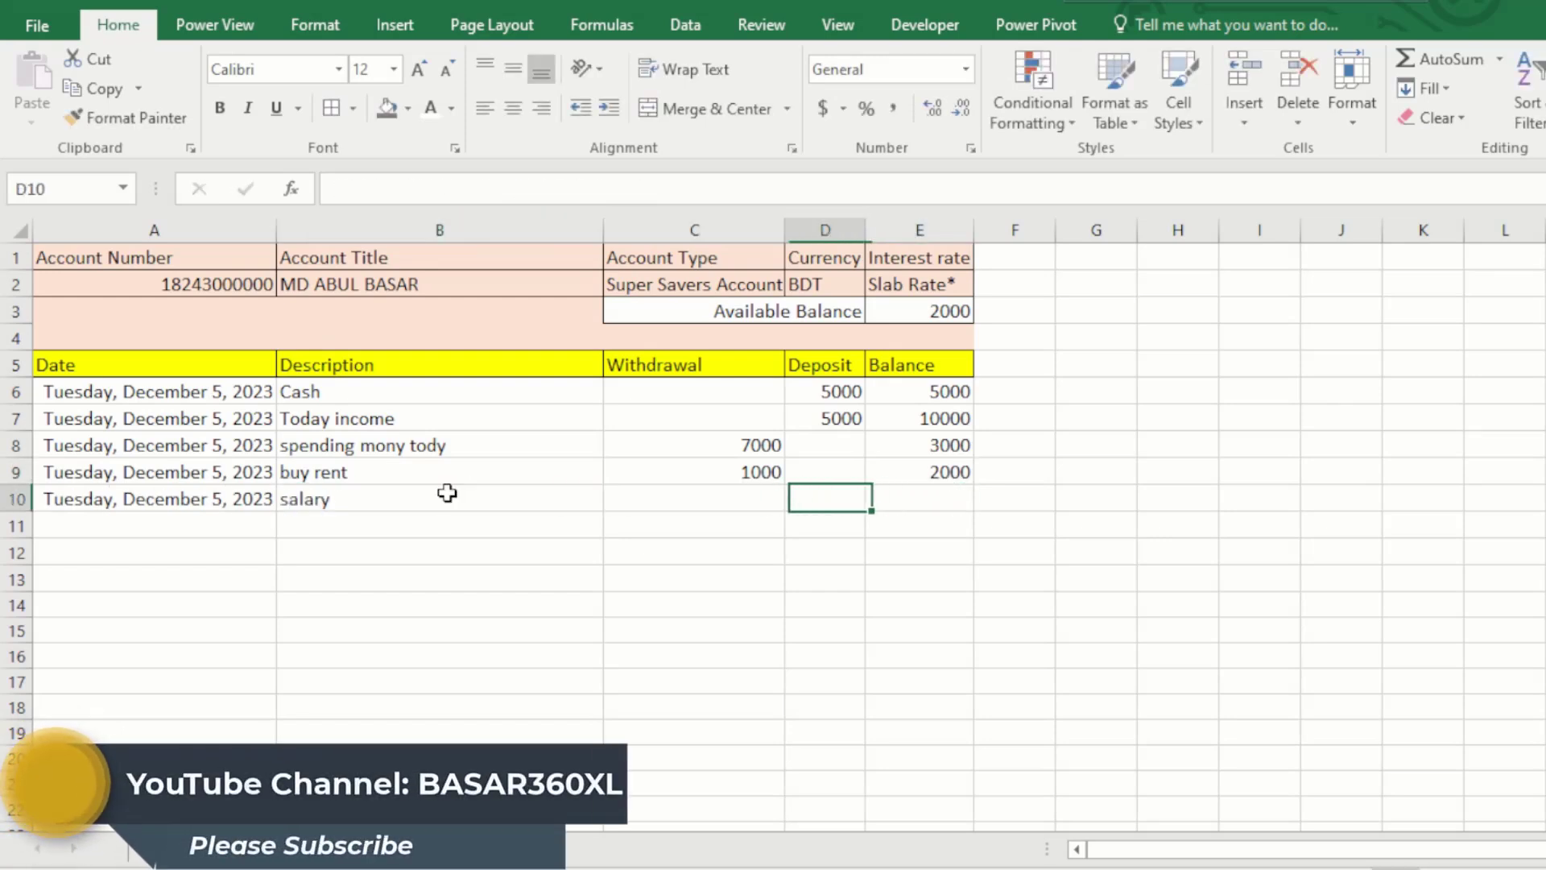
text(20000)
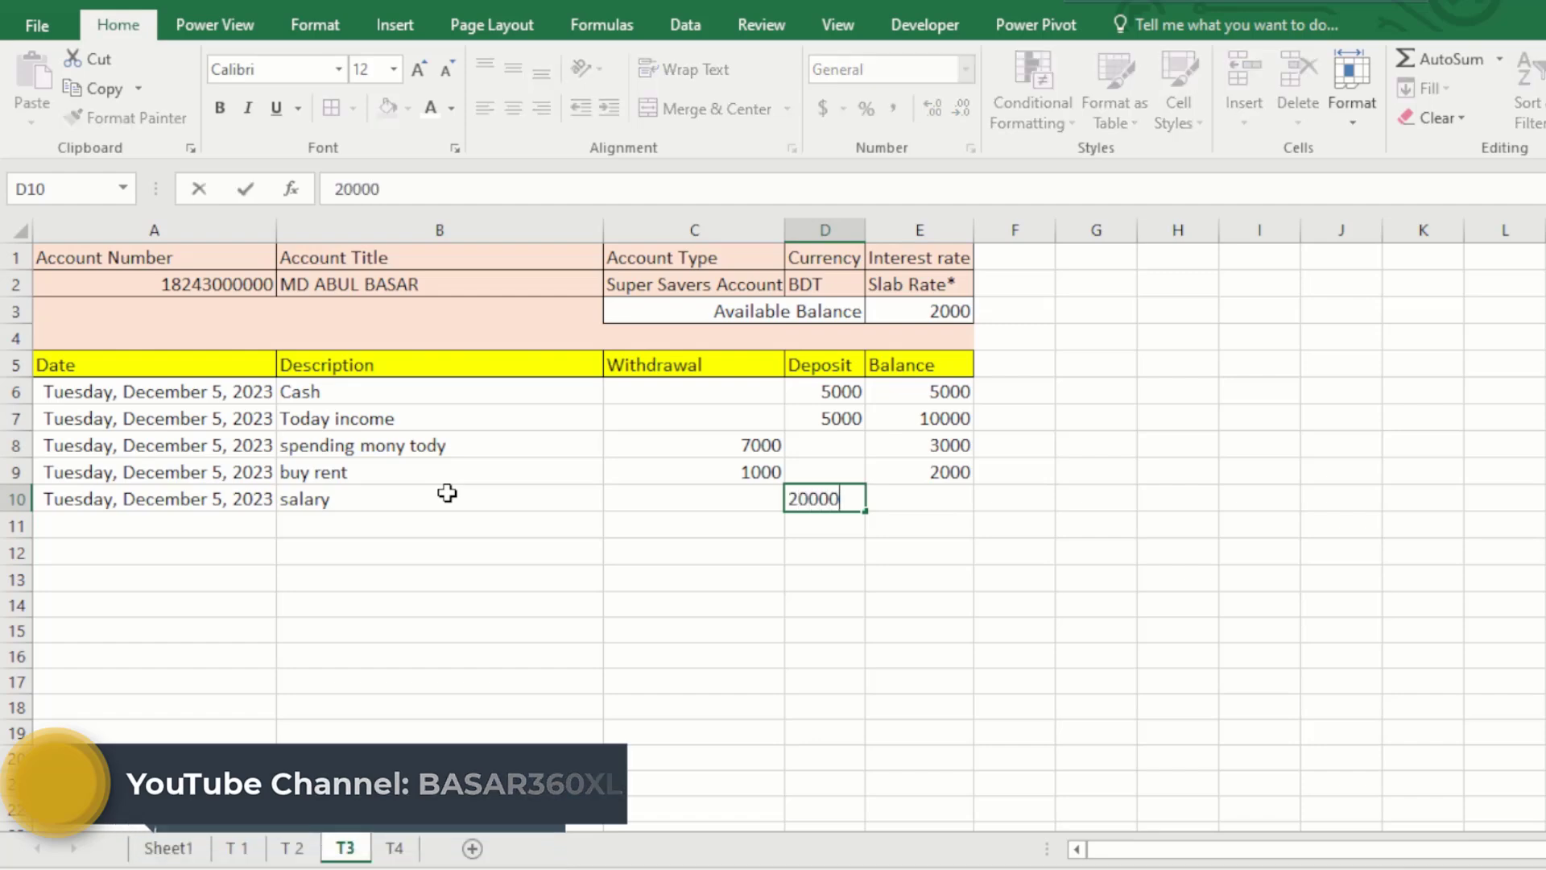
key(Return)
Check the salary row's balance formula in E10 against the Available Balance
click(938, 500)
click(920, 539)
click(935, 493)
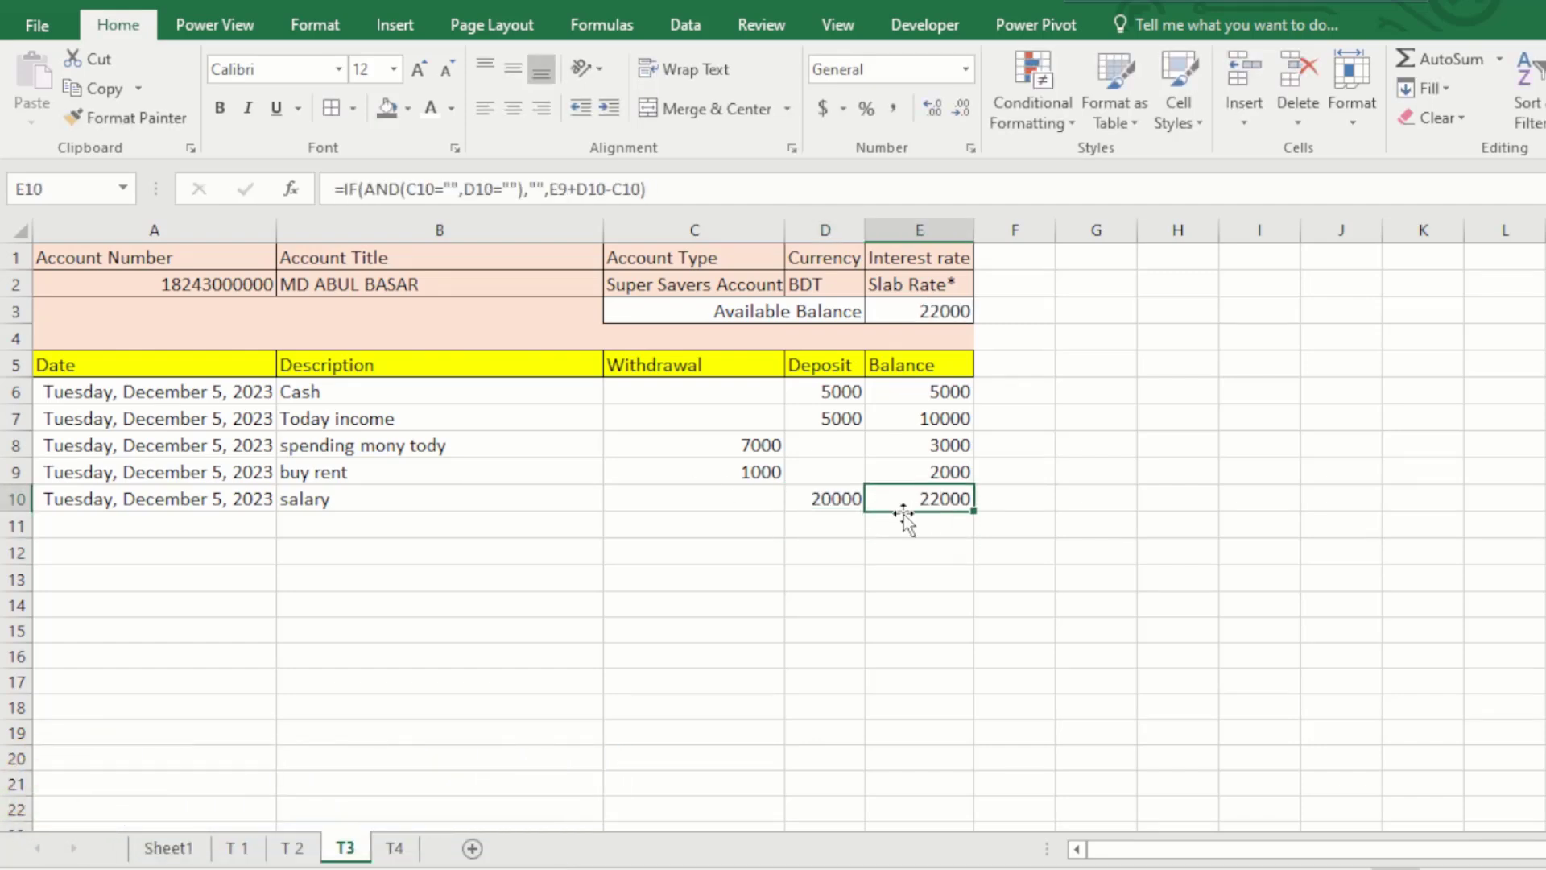
click(934, 519)
click(923, 337)
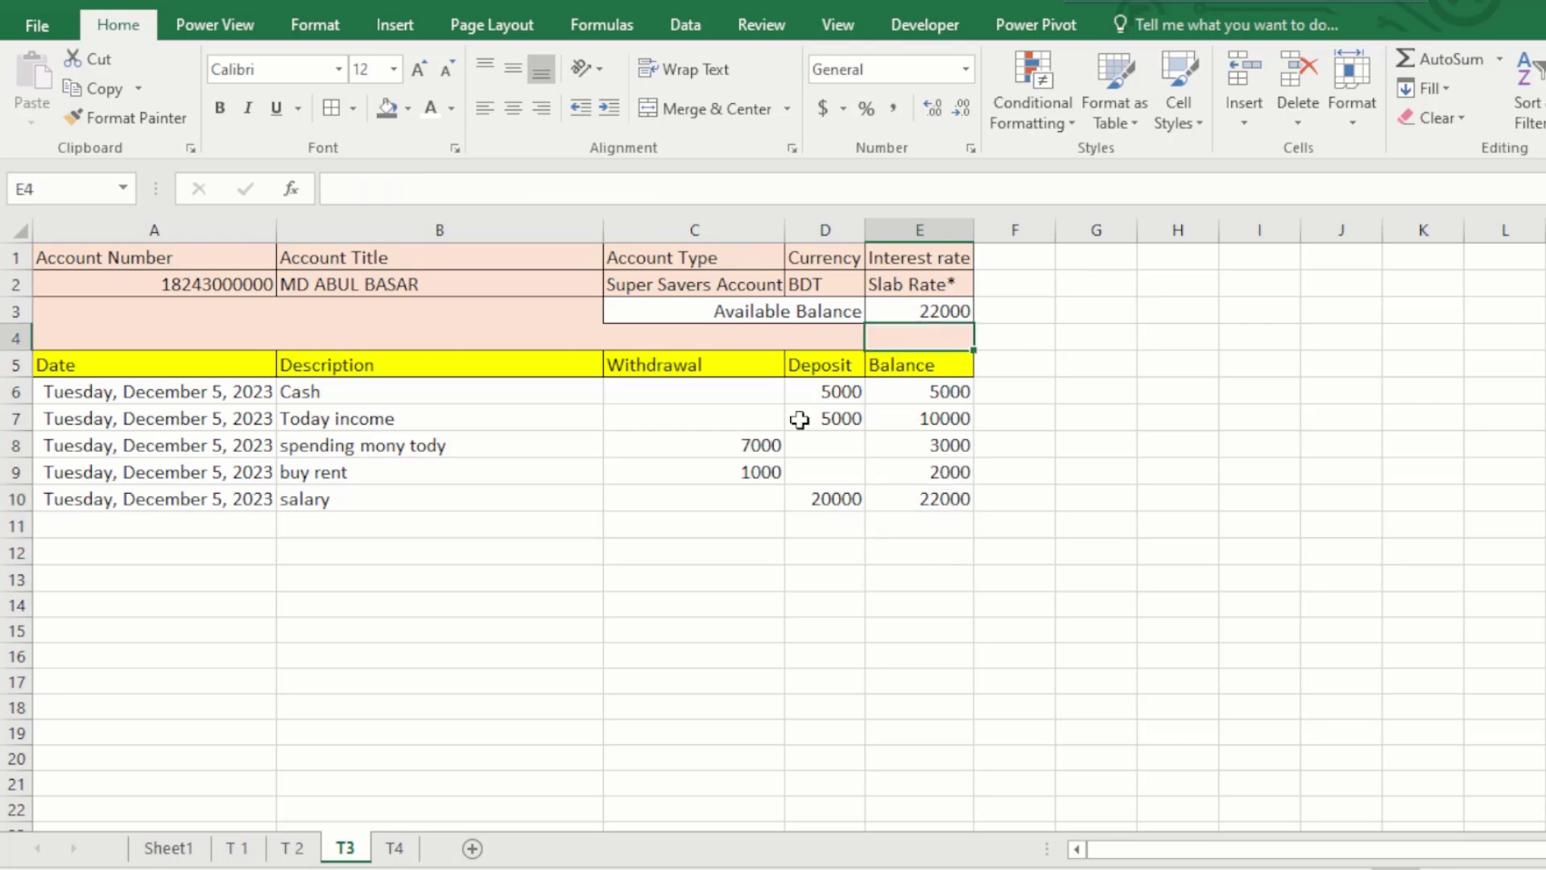
Record a withdrawal of 4000 in row 11 with the description w, and check its balance
click(706, 517)
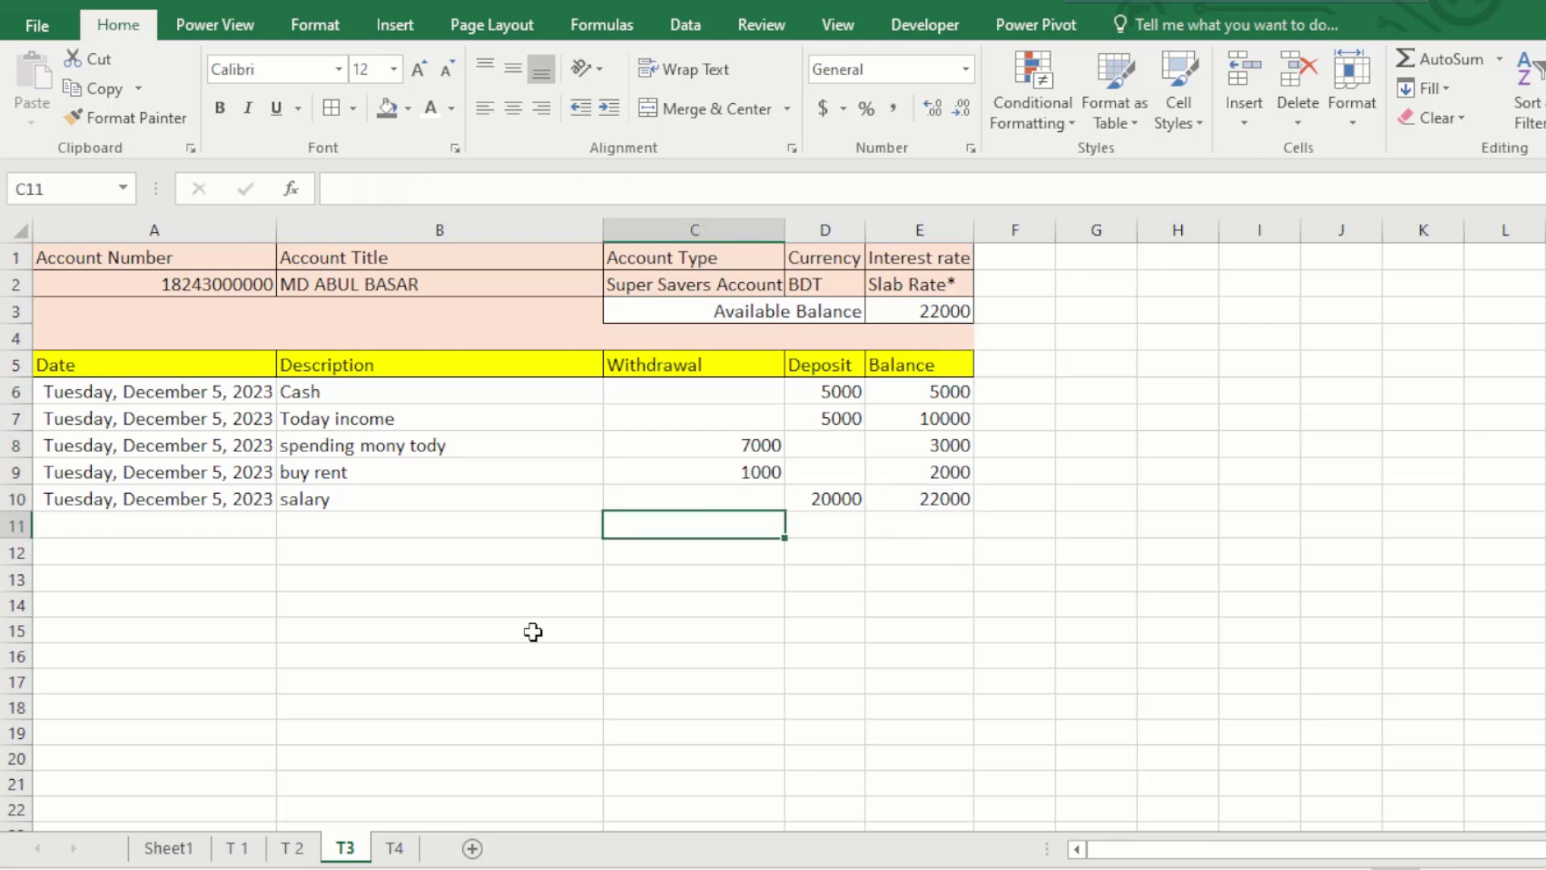
text(4000)
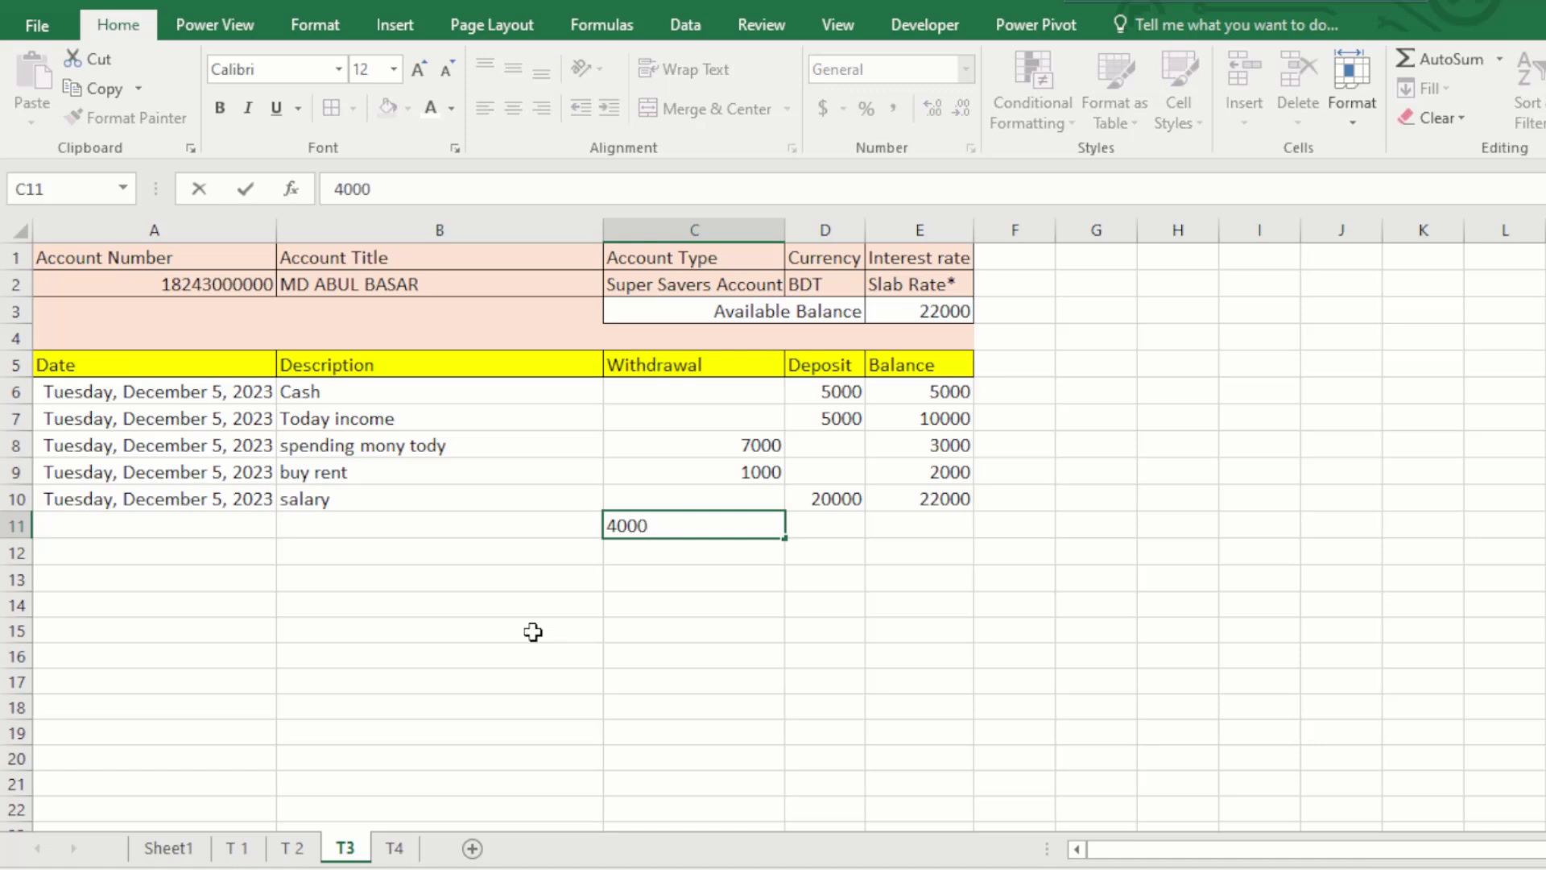
key(Tab)
click(941, 525)
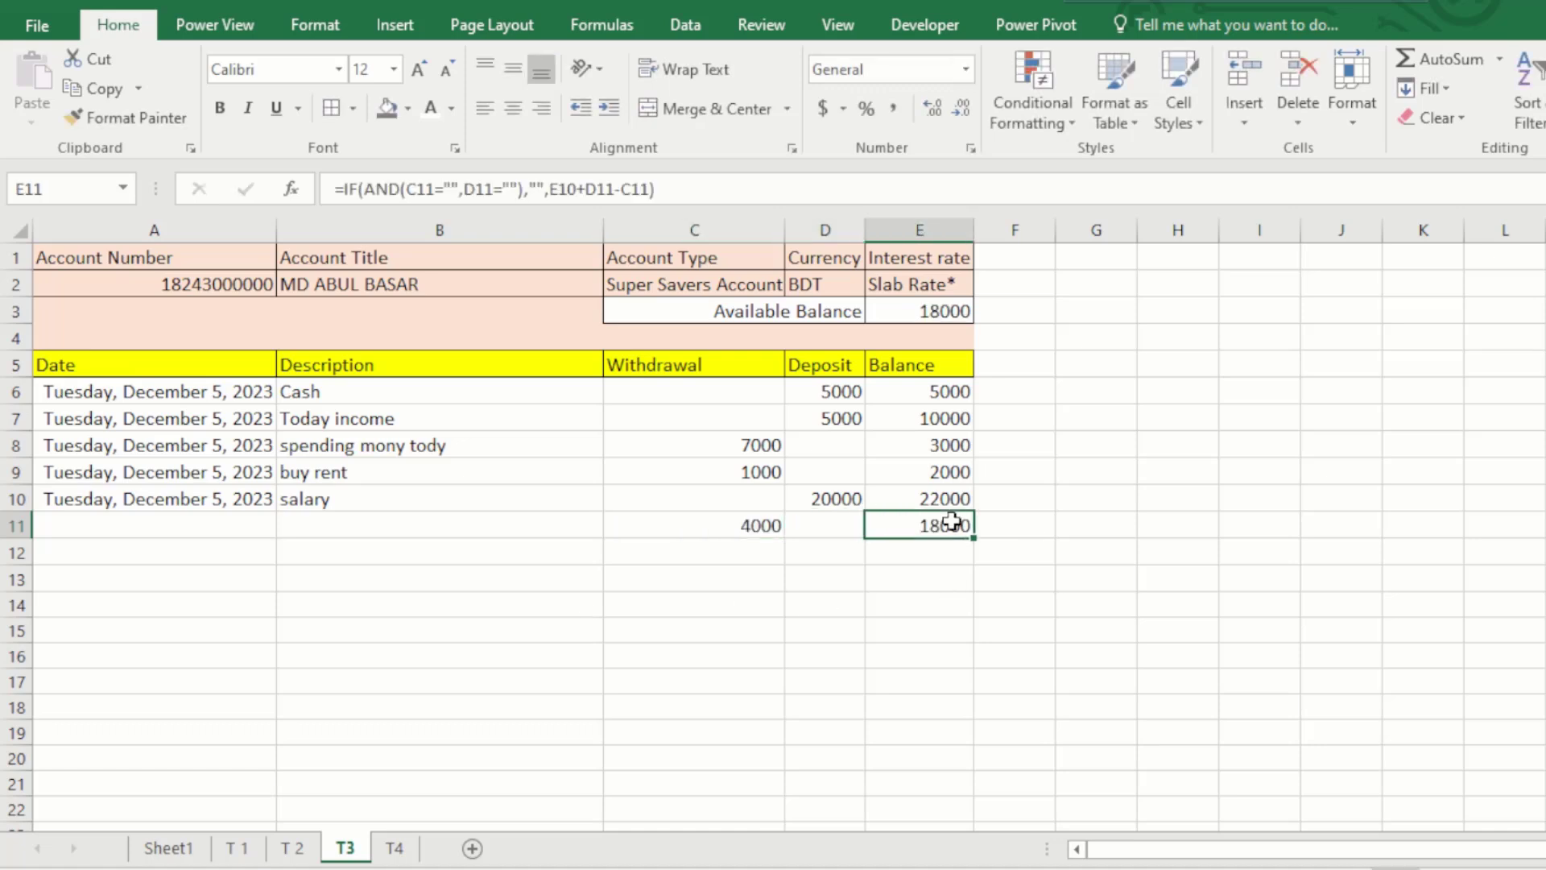
click(819, 590)
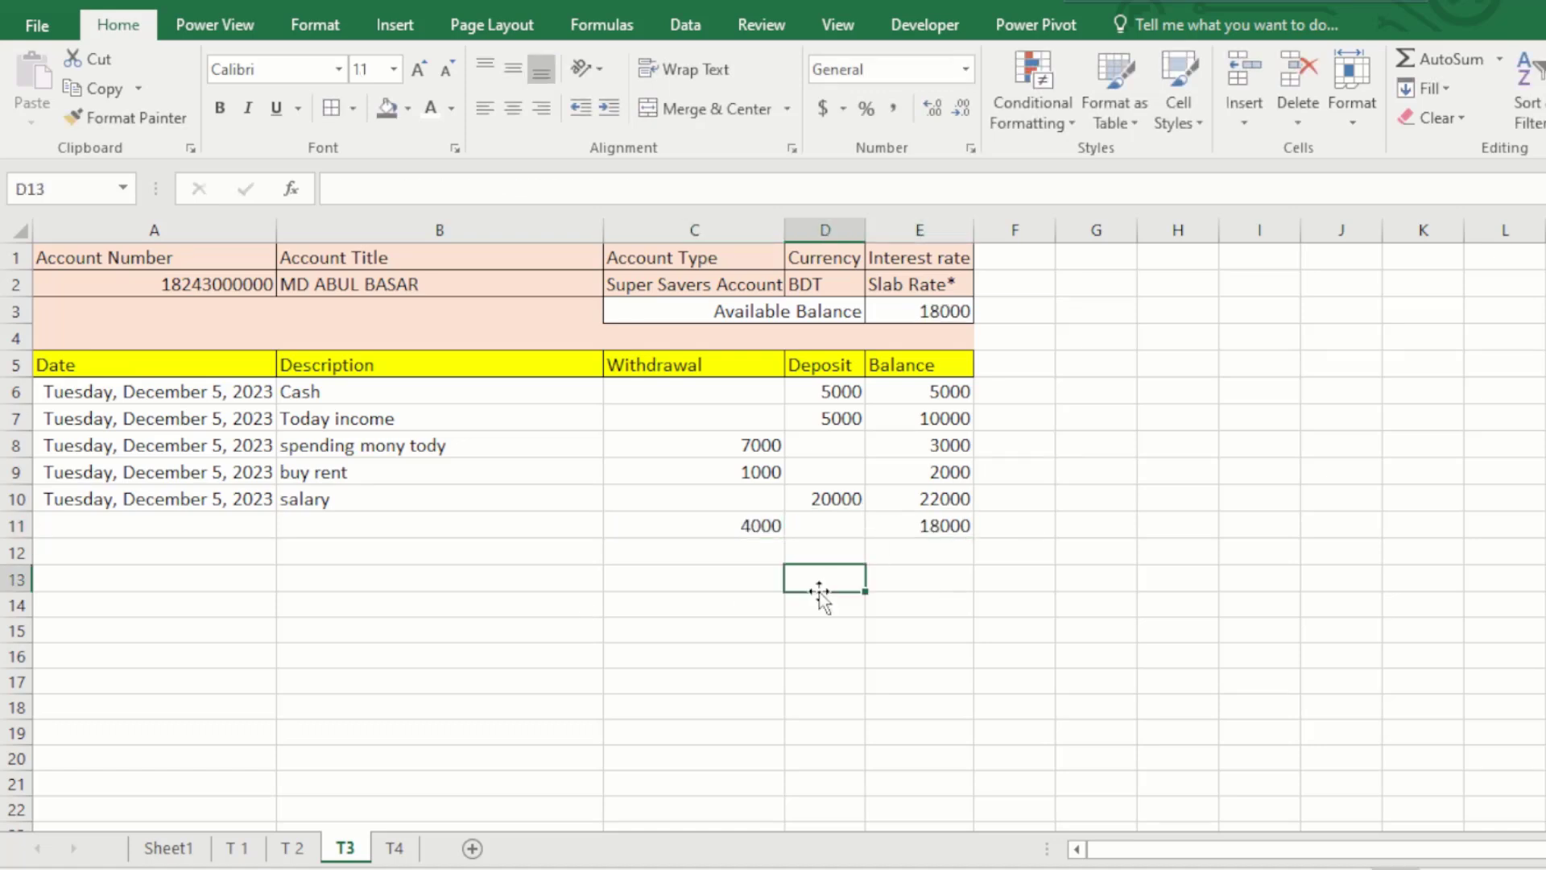
click(339, 525)
text(w)
key(Return)
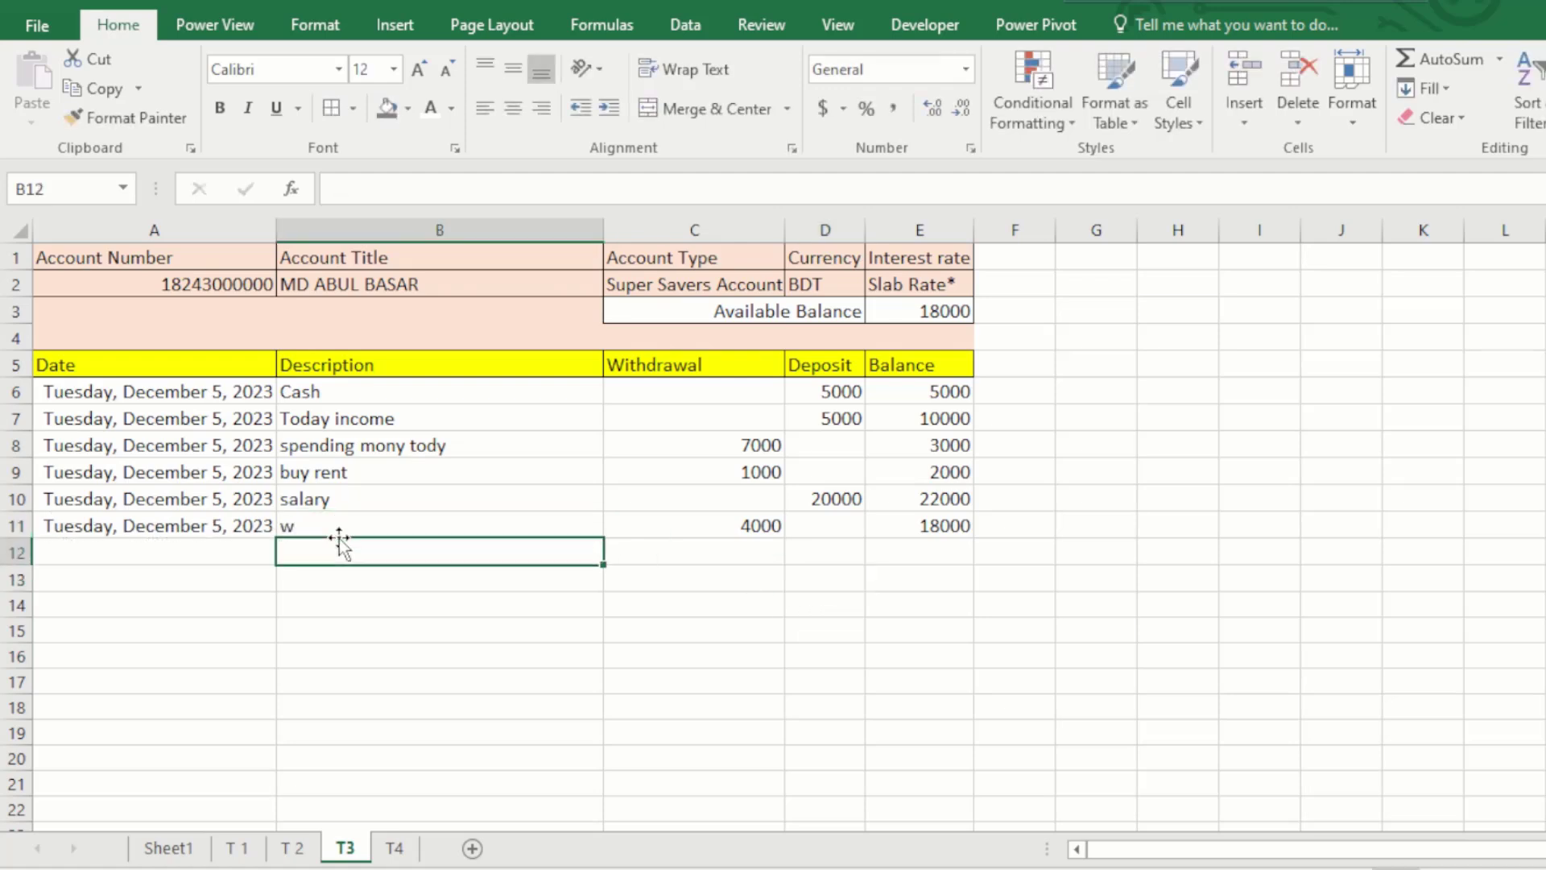
Review the date formulas in column A and the completed transaction rows 6 to 11
click(242, 523)
click(441, 392)
click(133, 441)
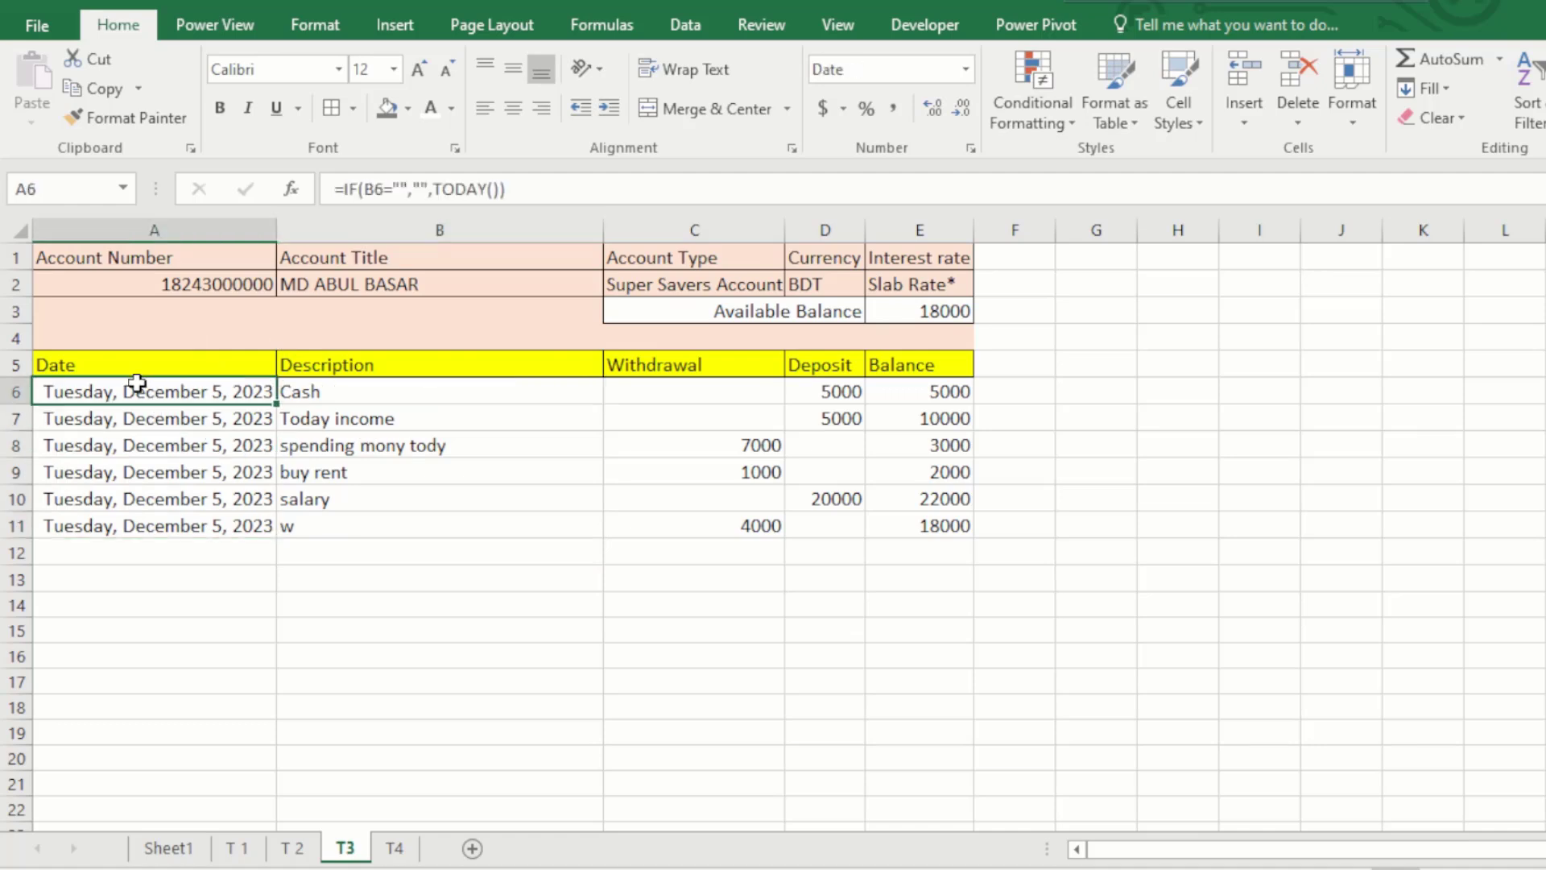
click(404, 442)
drag(193, 403, 995, 569)
click(995, 569)
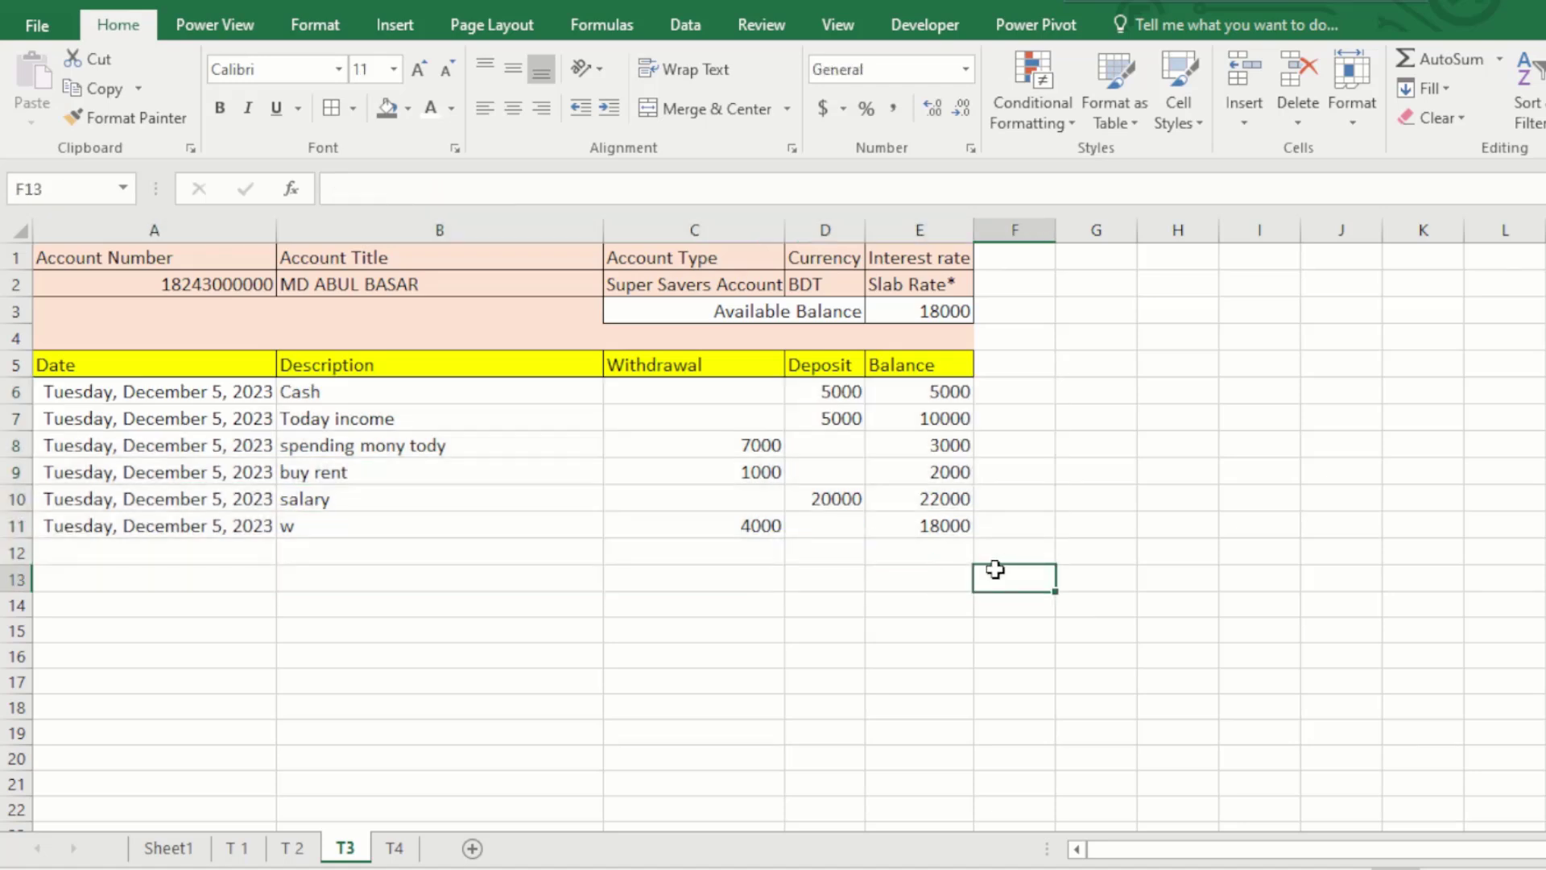
Clear all the sample transactions from the range A6:G14
click(155, 389)
drag(230, 395, 1066, 617)
key(Delete)
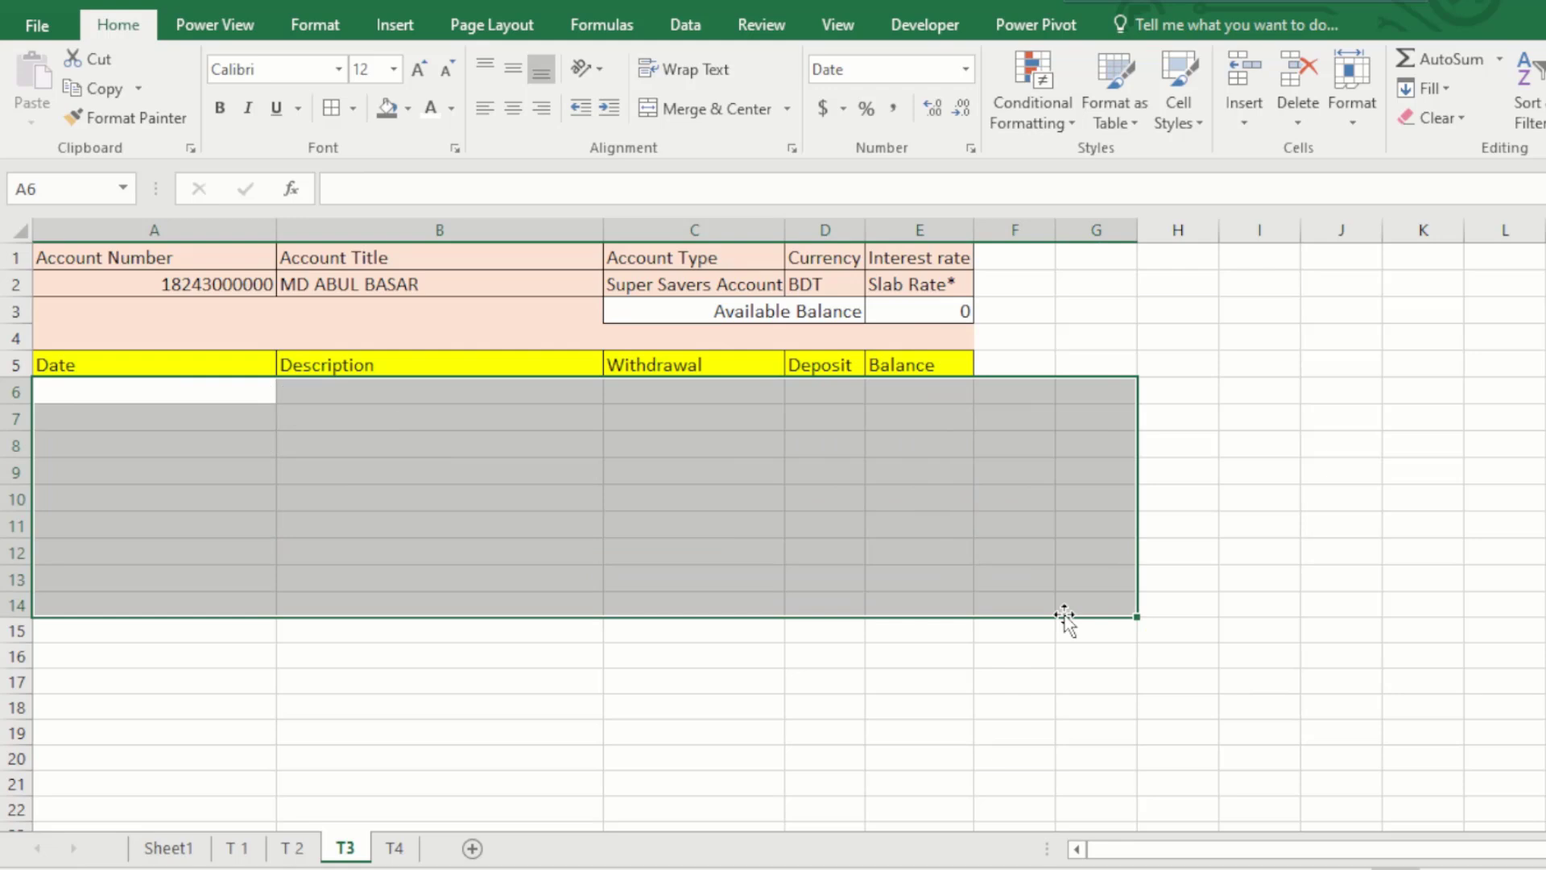
click(270, 530)
click(212, 402)
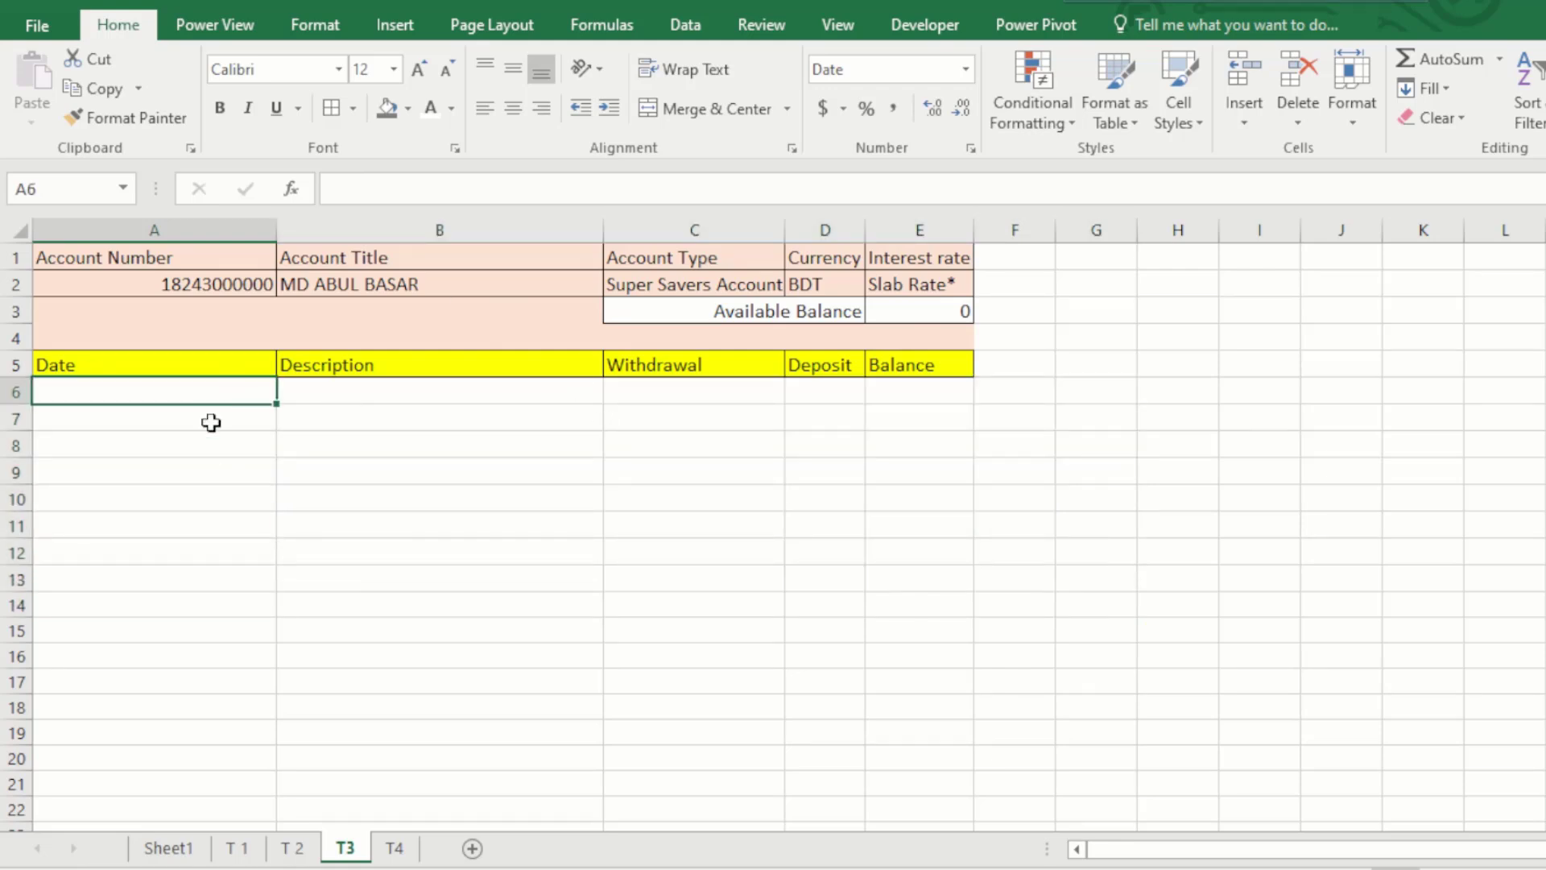
click(426, 479)
click(267, 416)
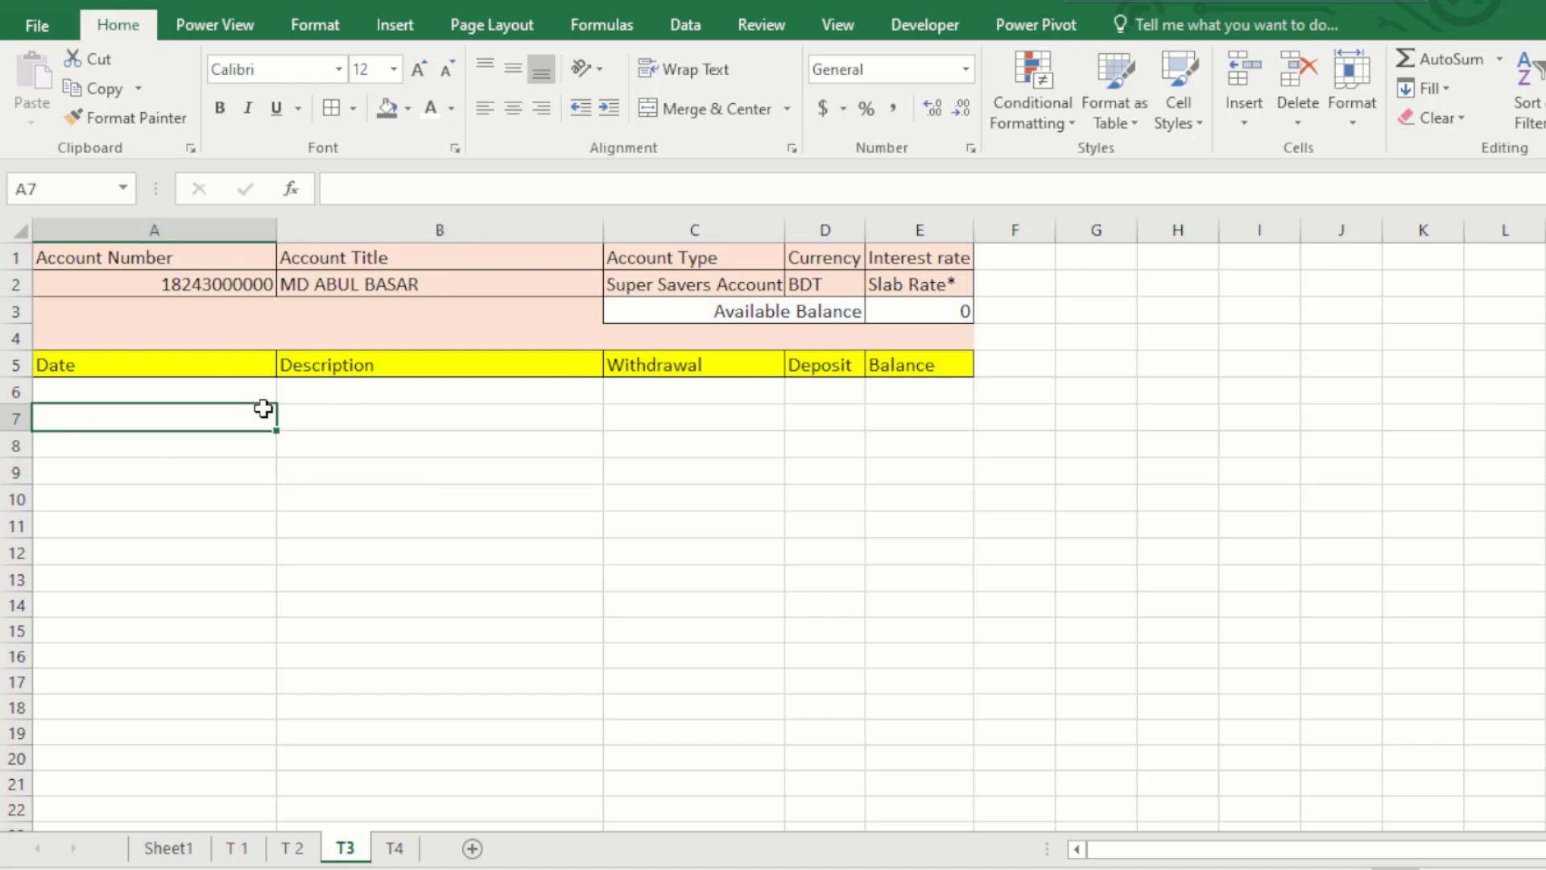
click(392, 394)
click(353, 450)
click(390, 412)
click(360, 507)
click(217, 411)
click(362, 424)
click(210, 396)
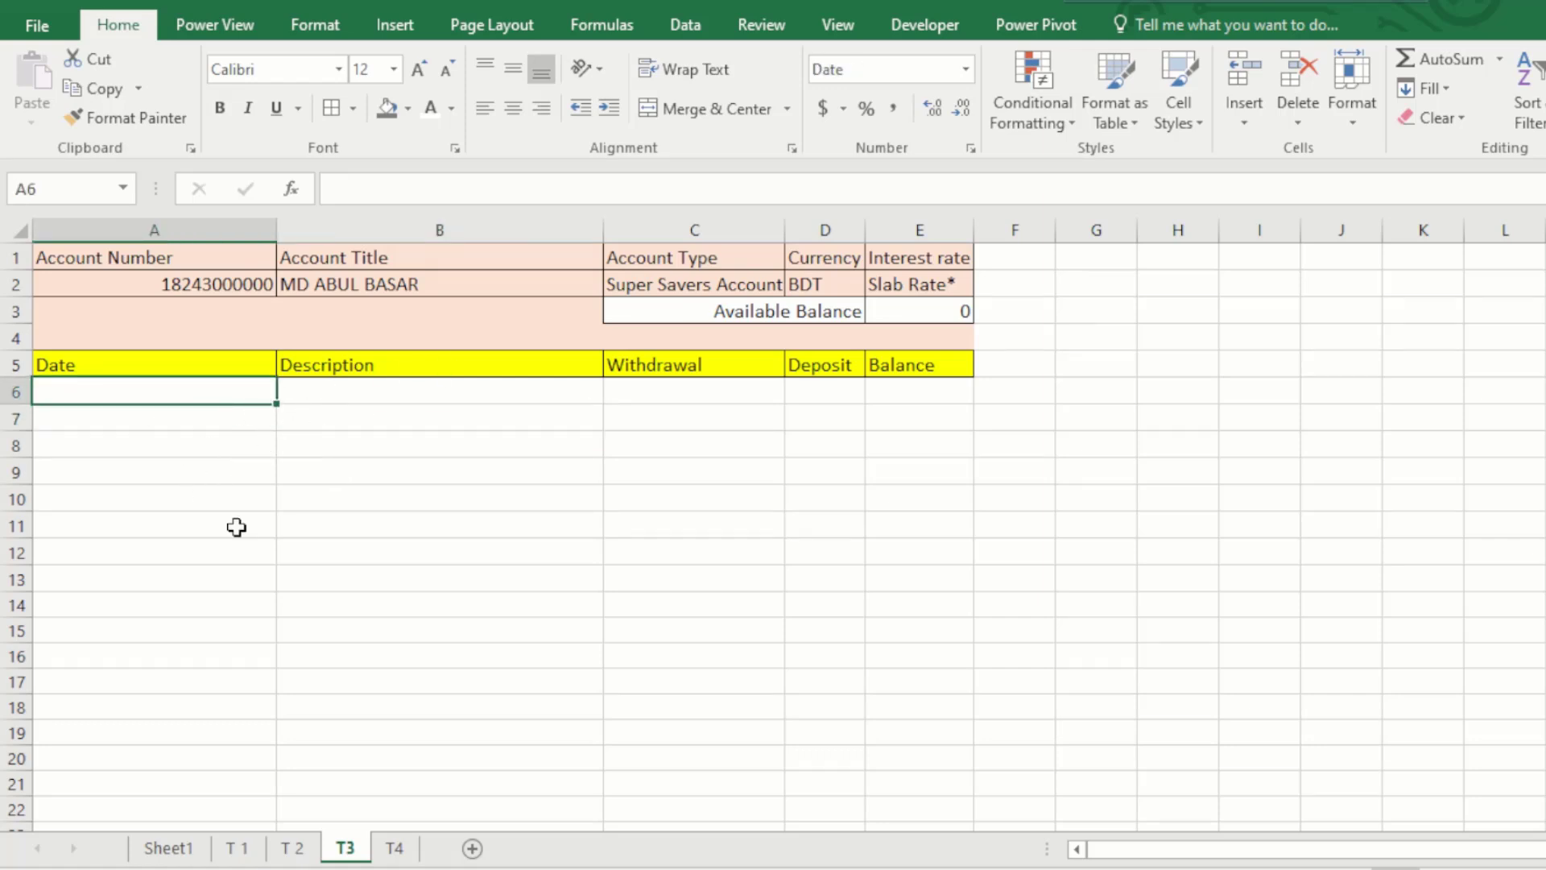
click(450, 396)
click(368, 453)
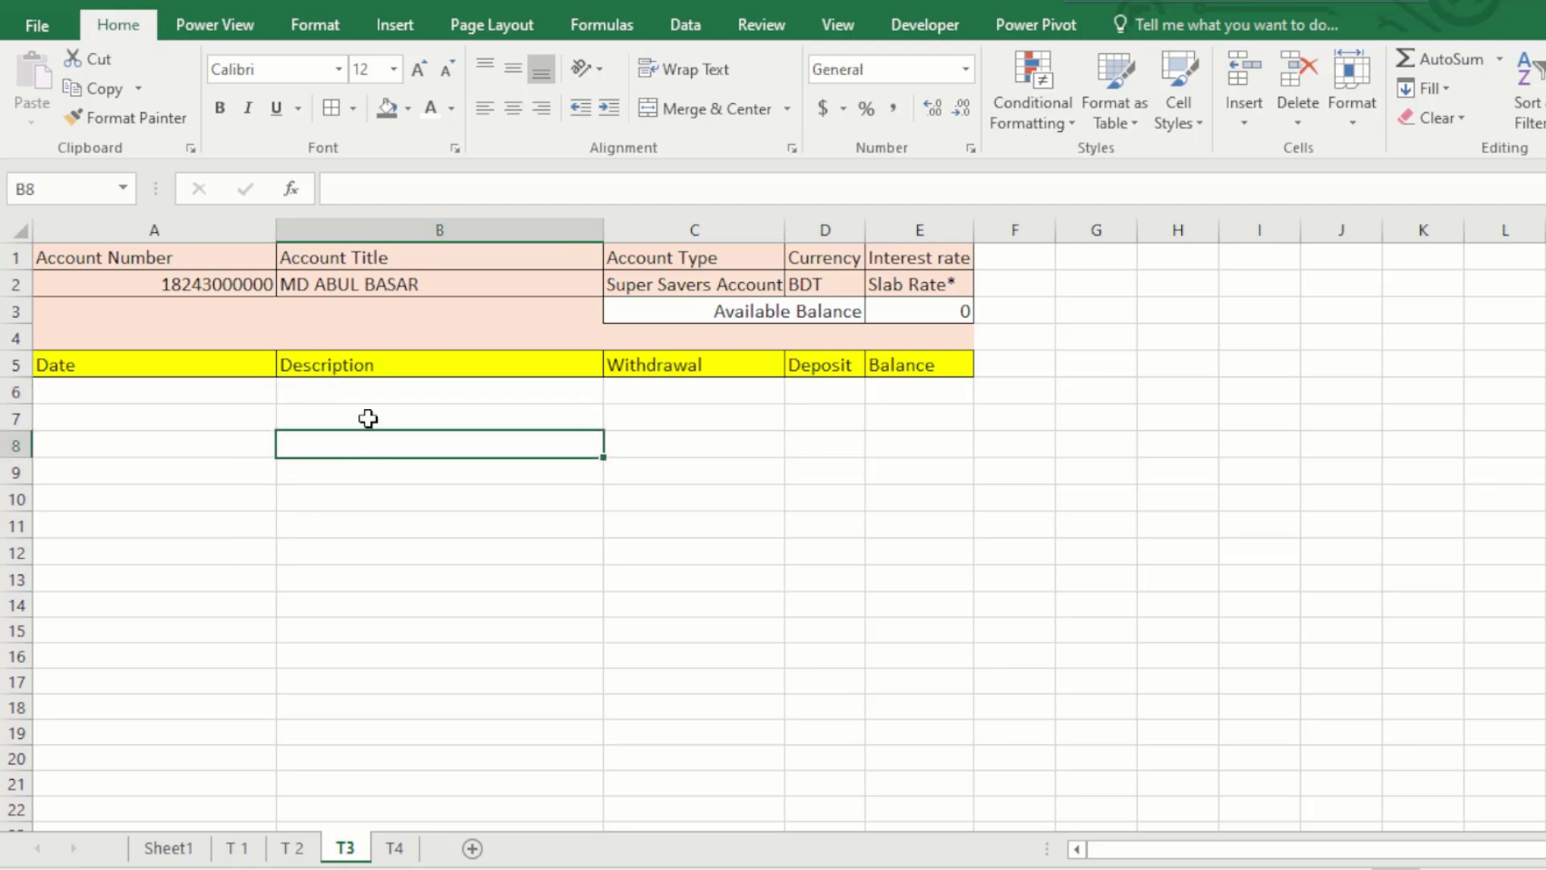
click(369, 400)
Start an IF formula in A6 that tests B6="" and returns an empty string when true
click(232, 390)
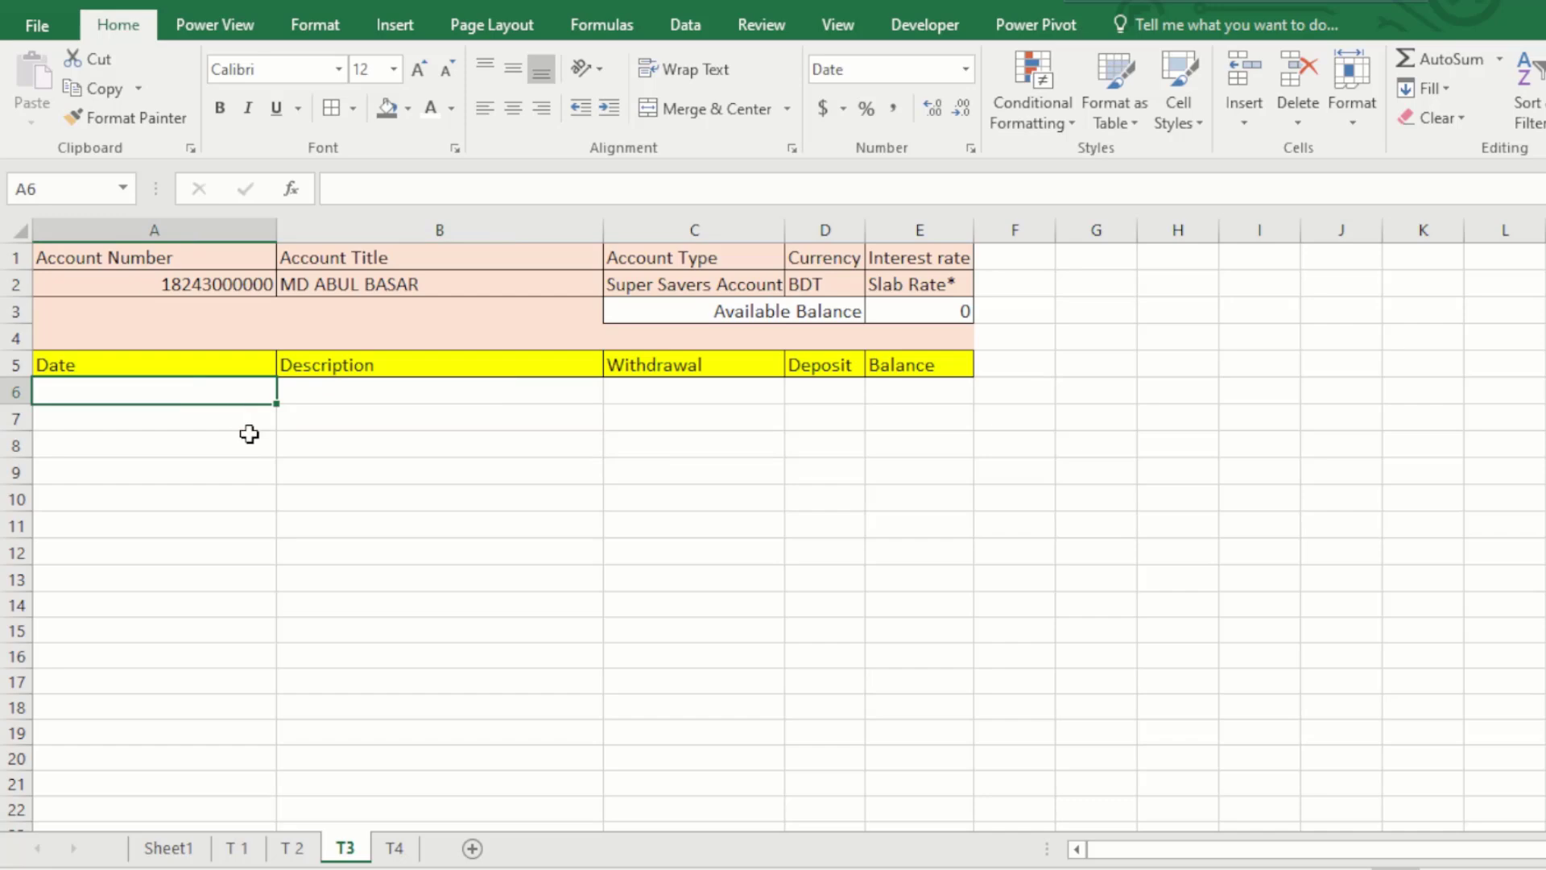
text(=)
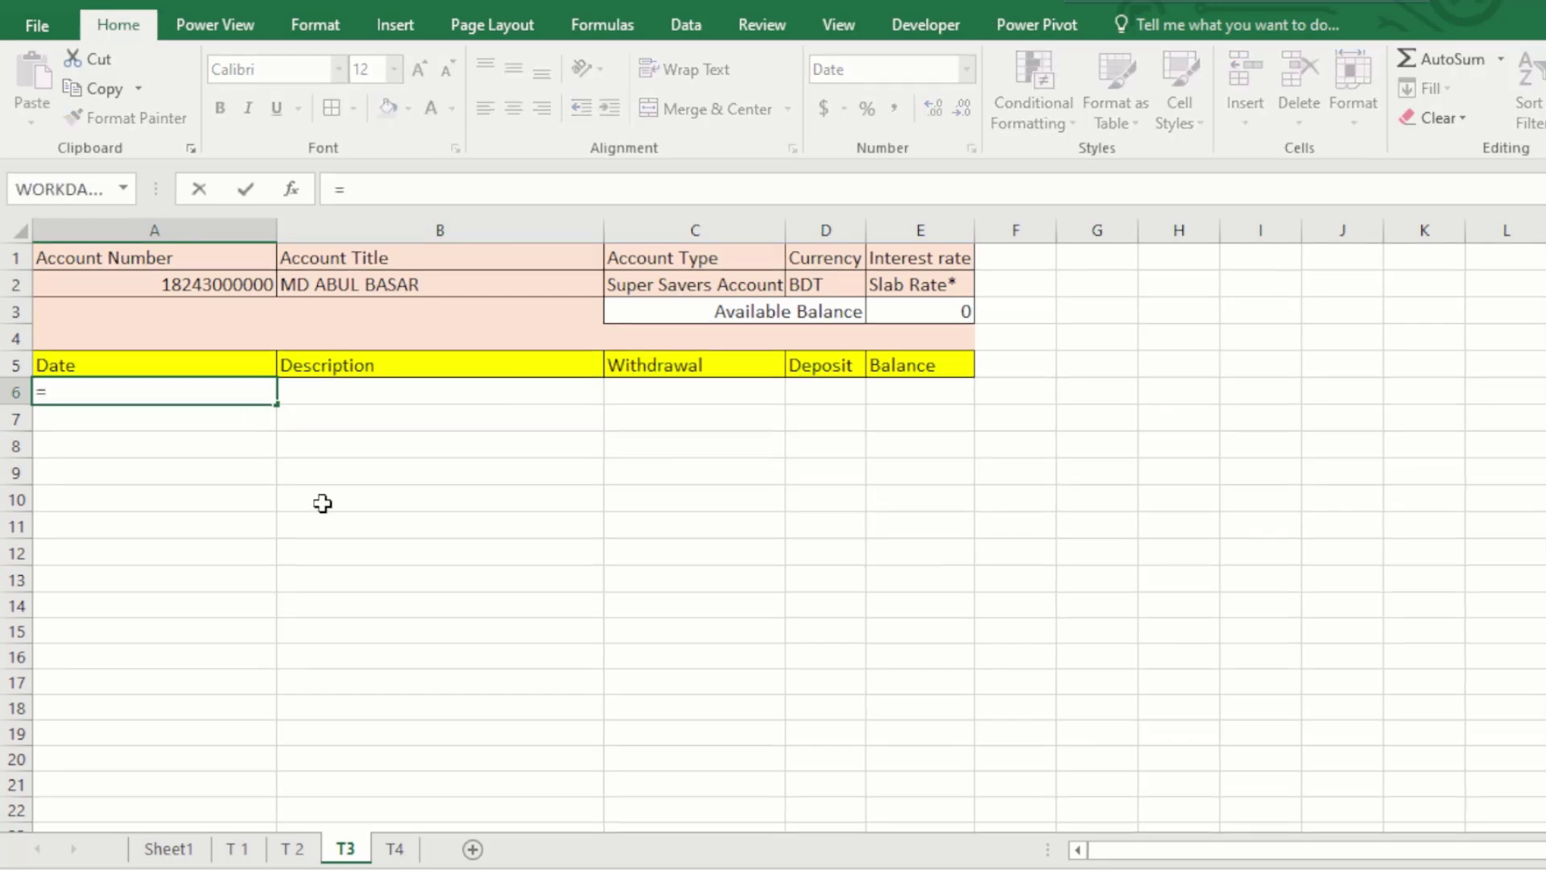
text(if)
key(Tab)
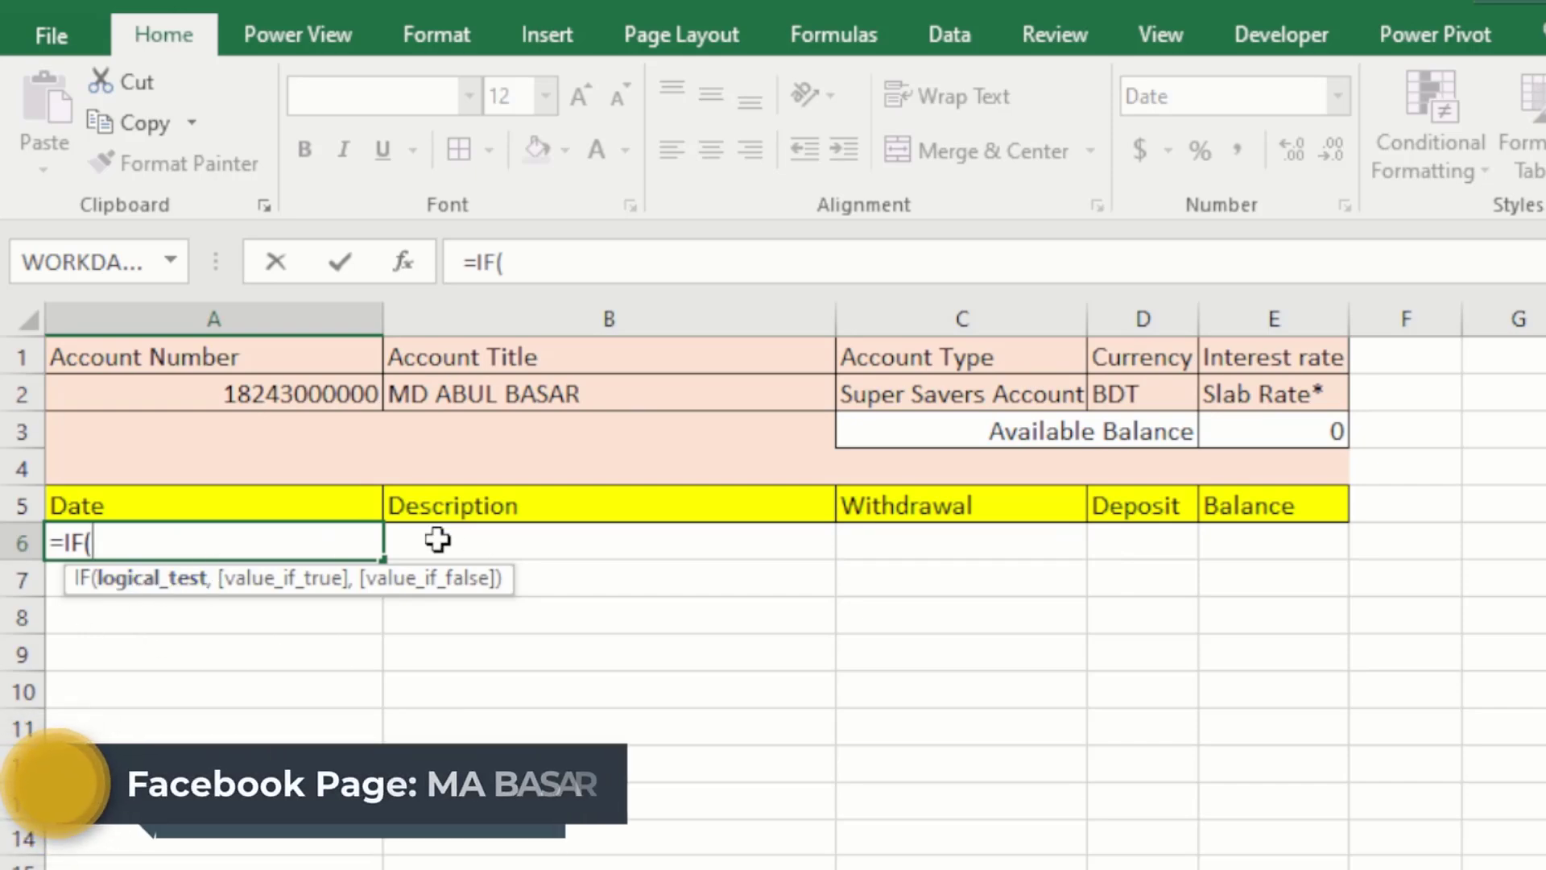
click(616, 553)
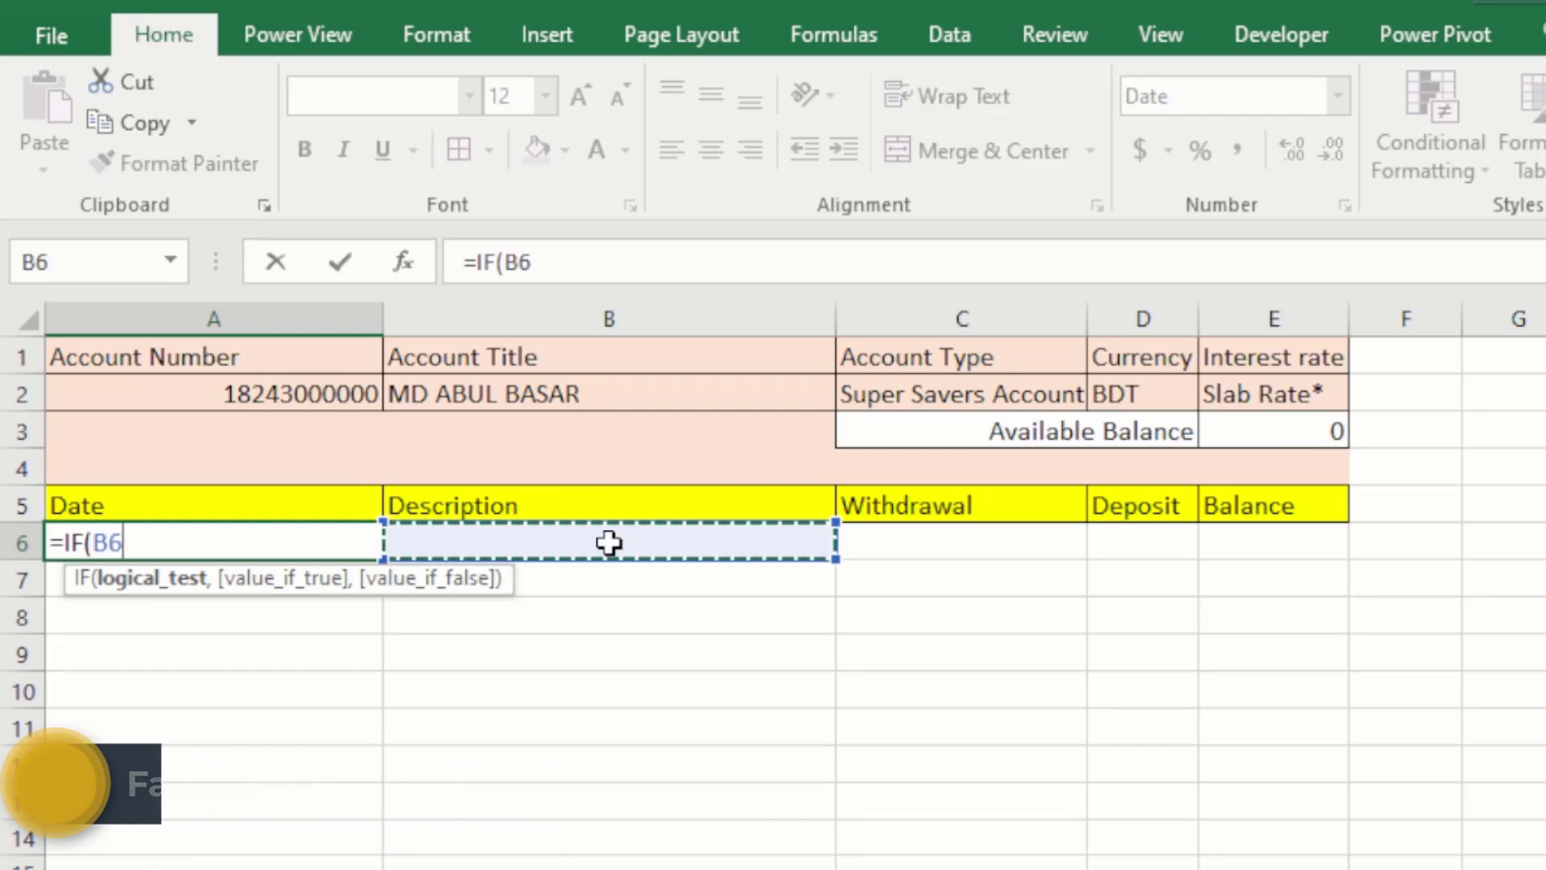
text(="")
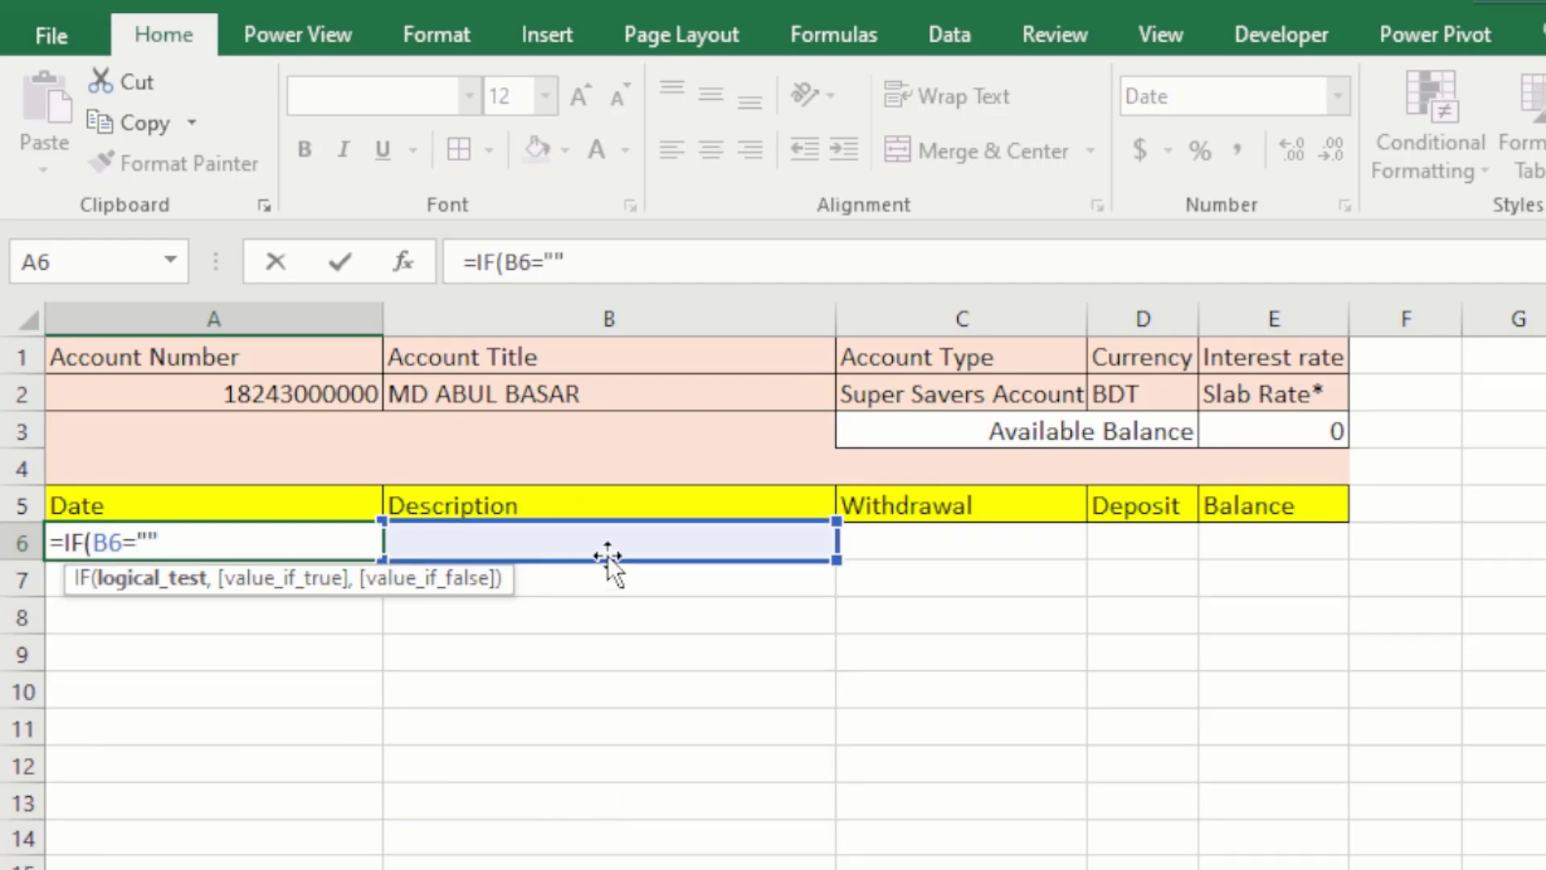
text(,)
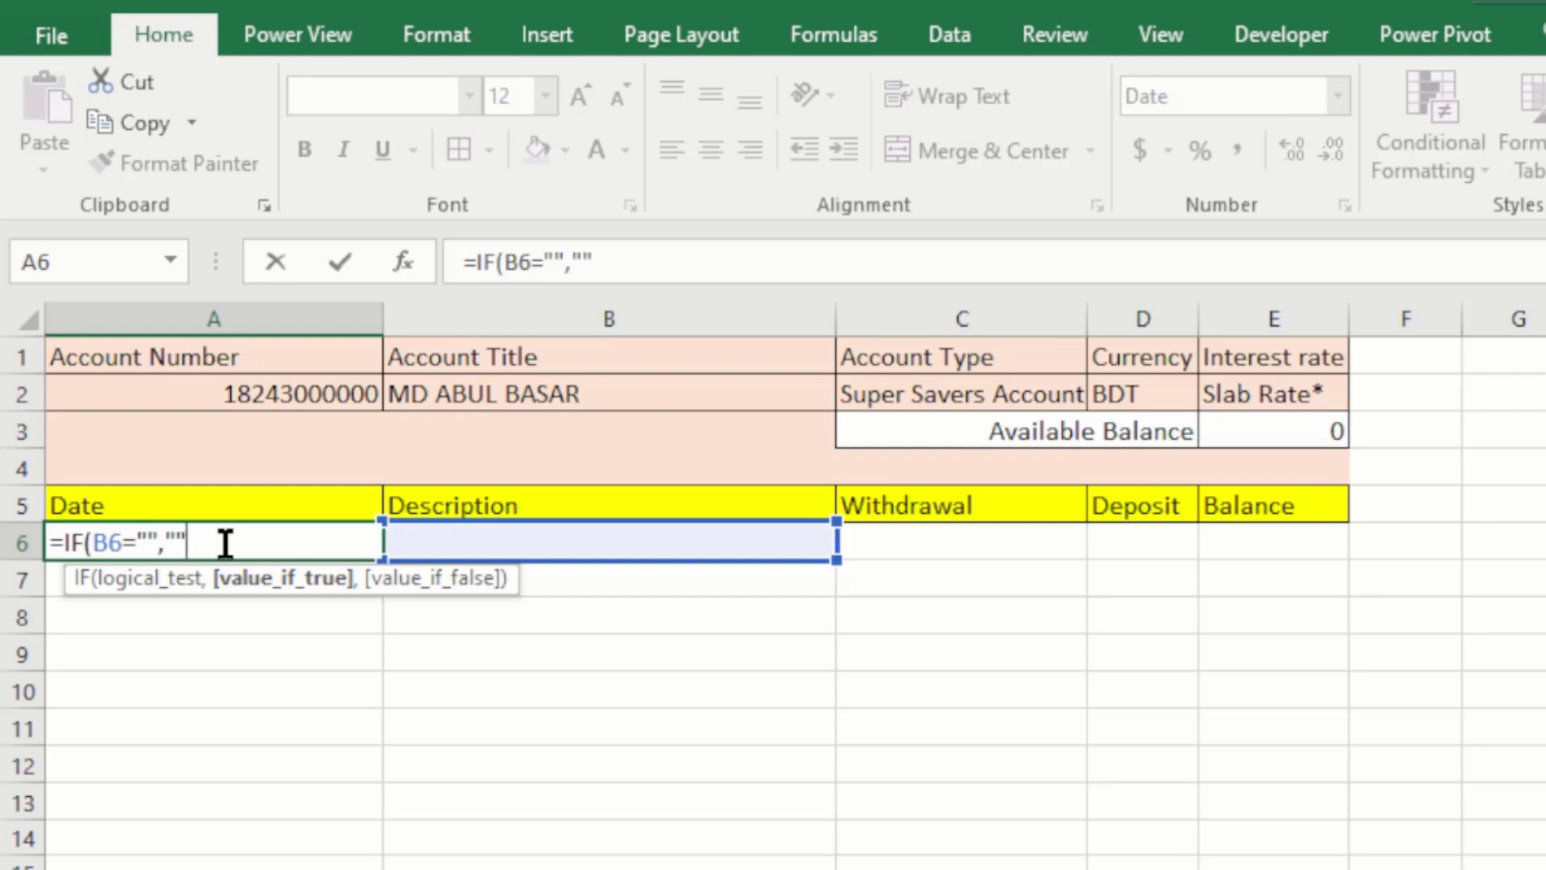
text(,)
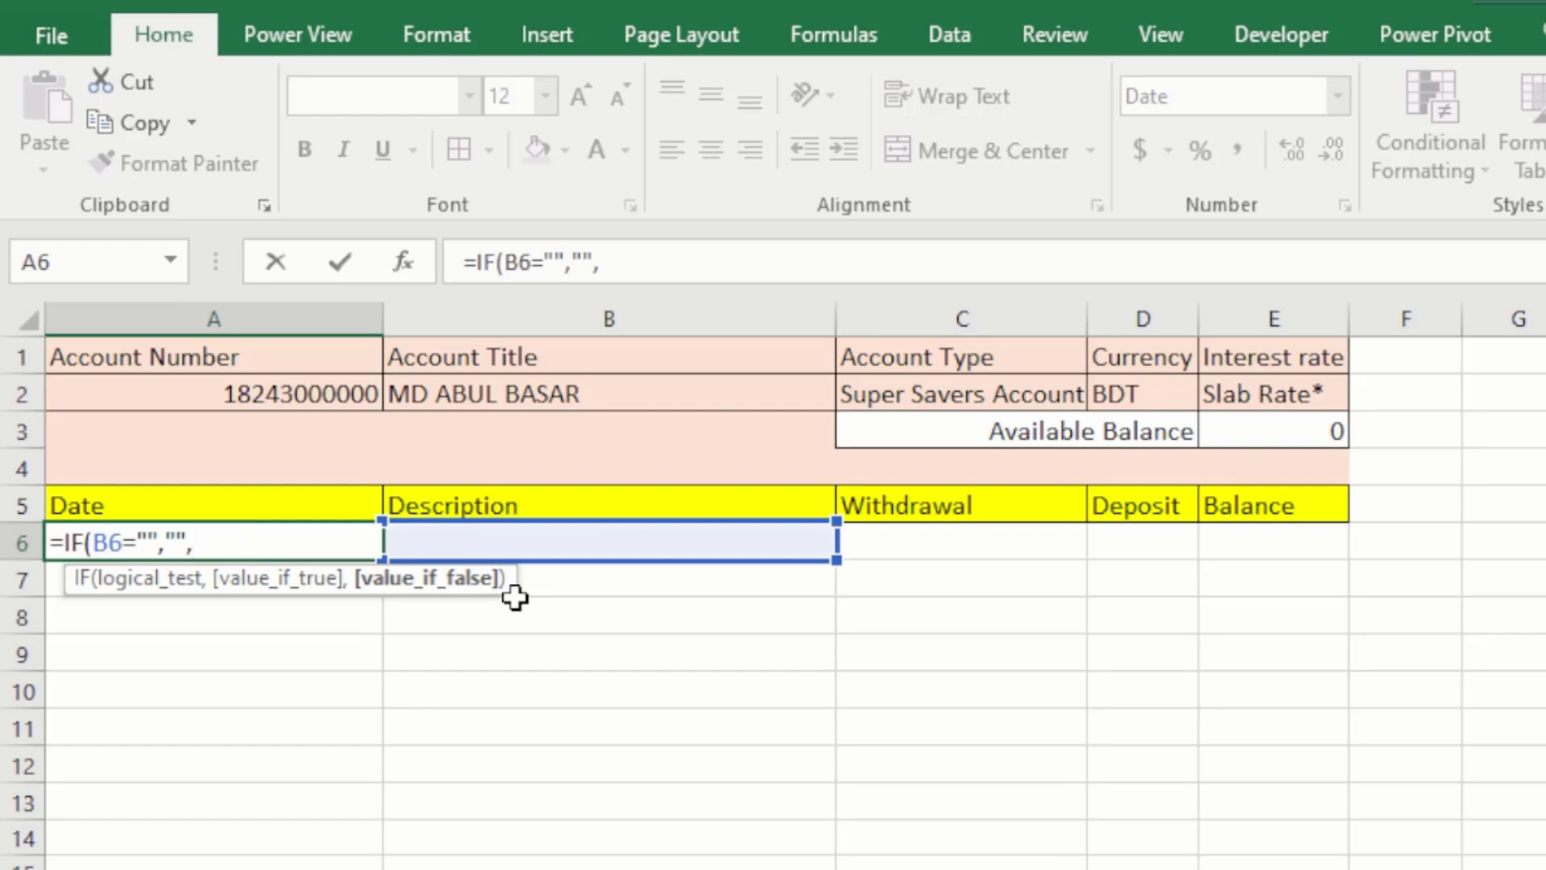
Complete the A6 formula as =IF(B6="","",TODAY()) and fill it down column A
text(tady)
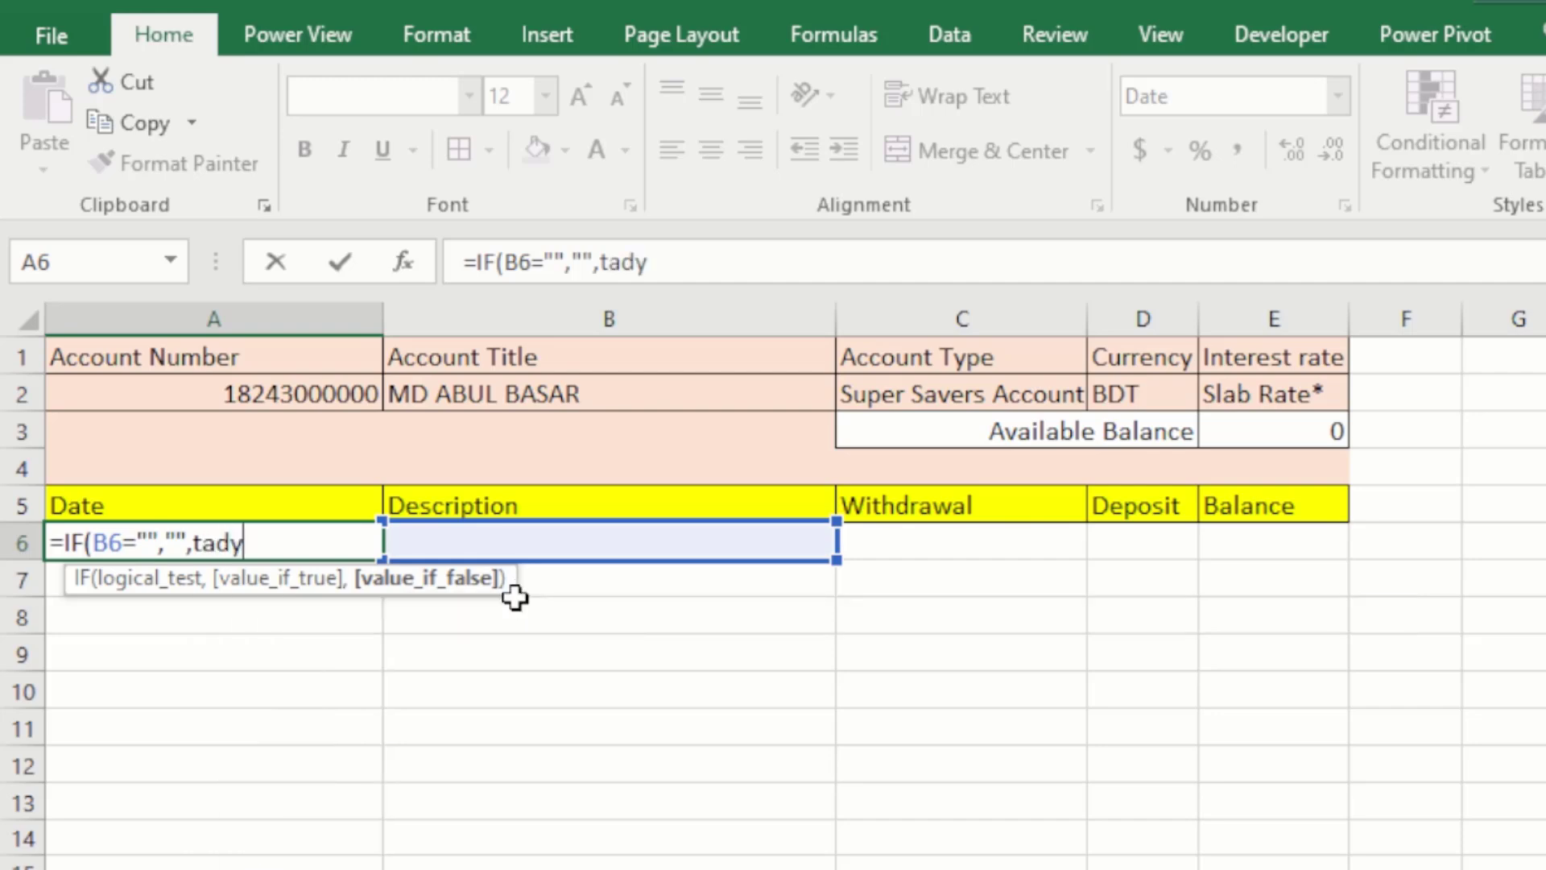
key(BackSpace)
key(BackSpace)
text(od)
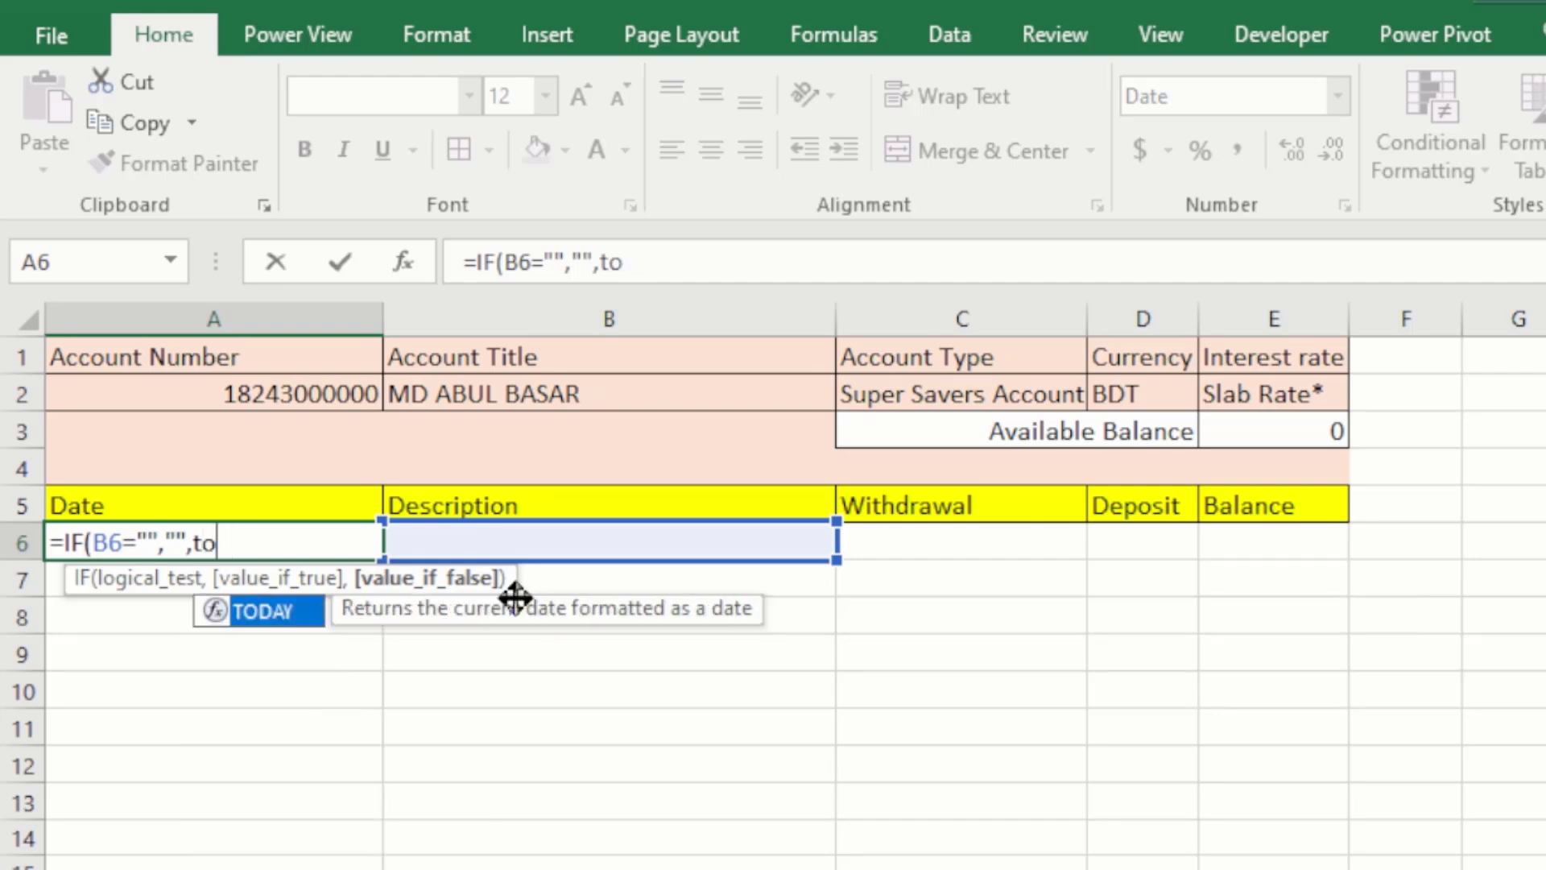
double_click(282, 612)
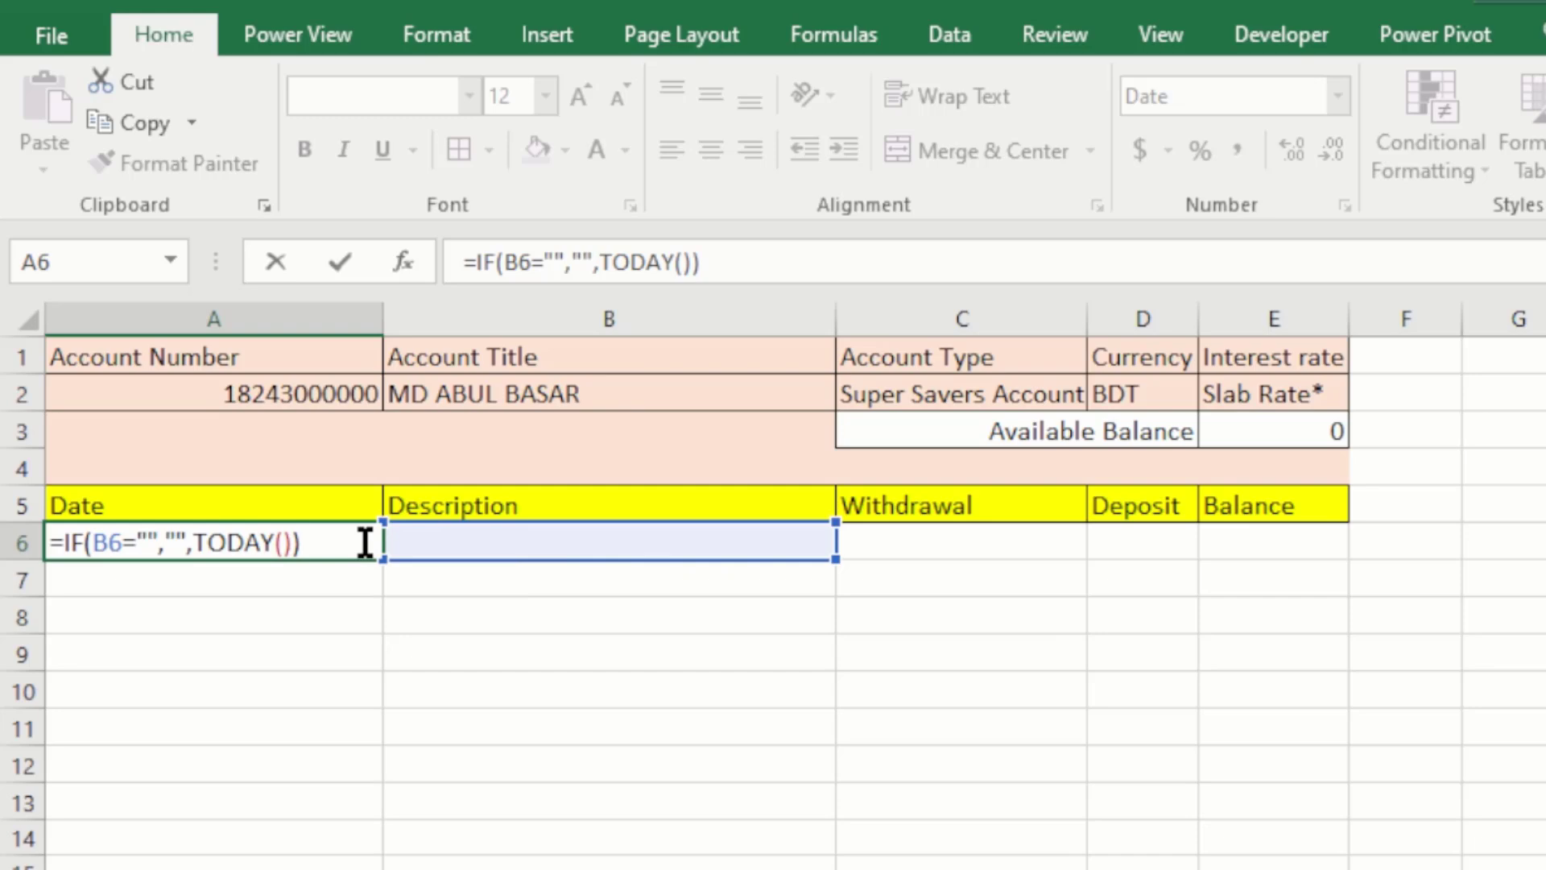
key(Return)
click(332, 542)
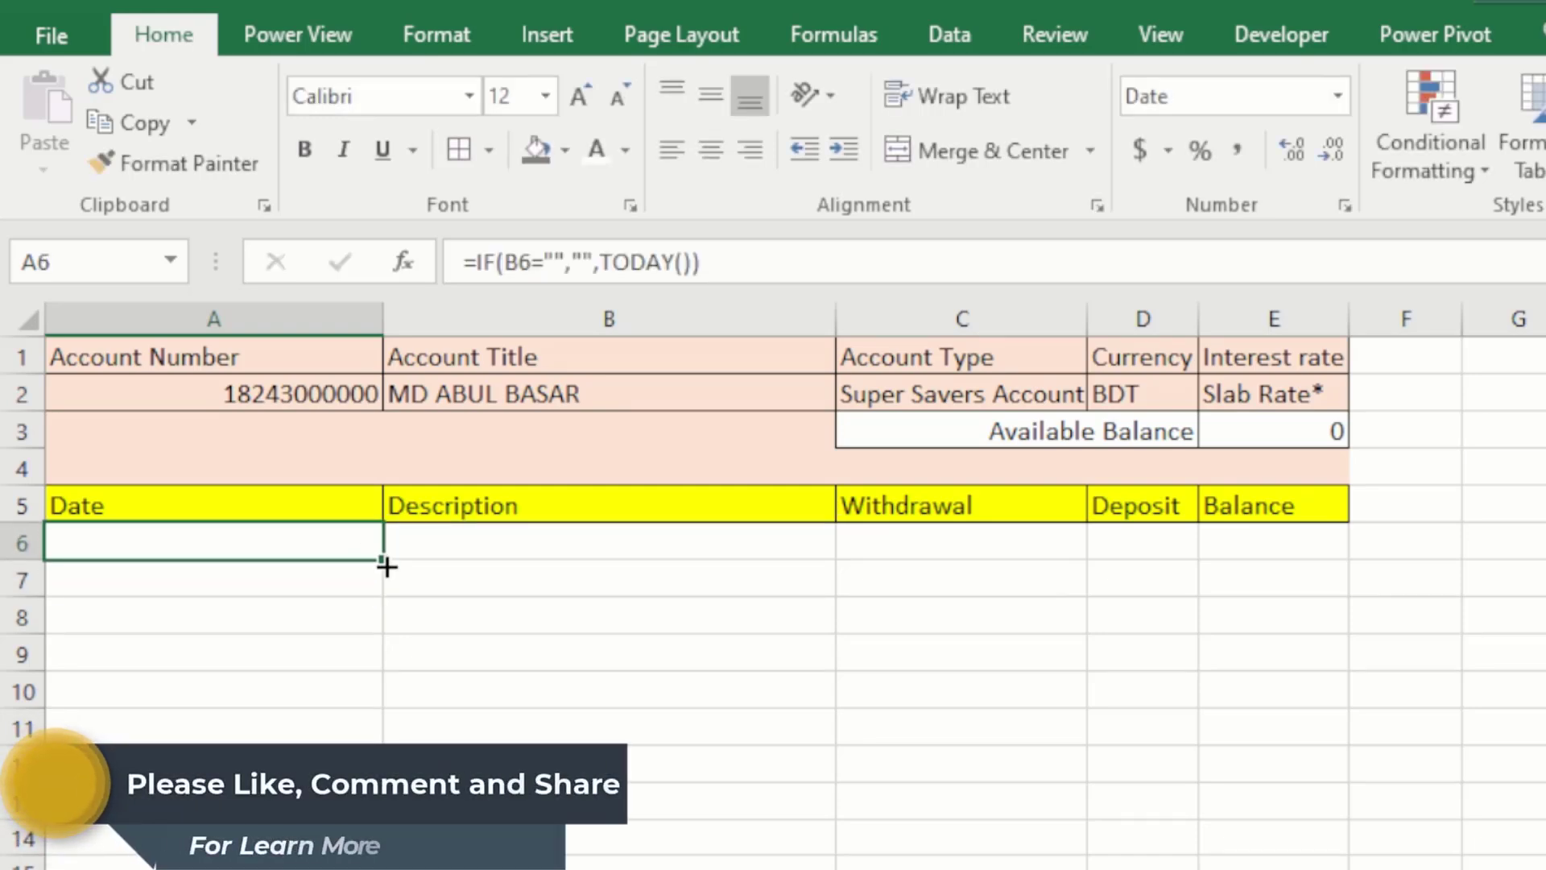
drag(385, 564, 385, 862)
Enter the description cash in B6 and check the date formula in A6
click(558, 531)
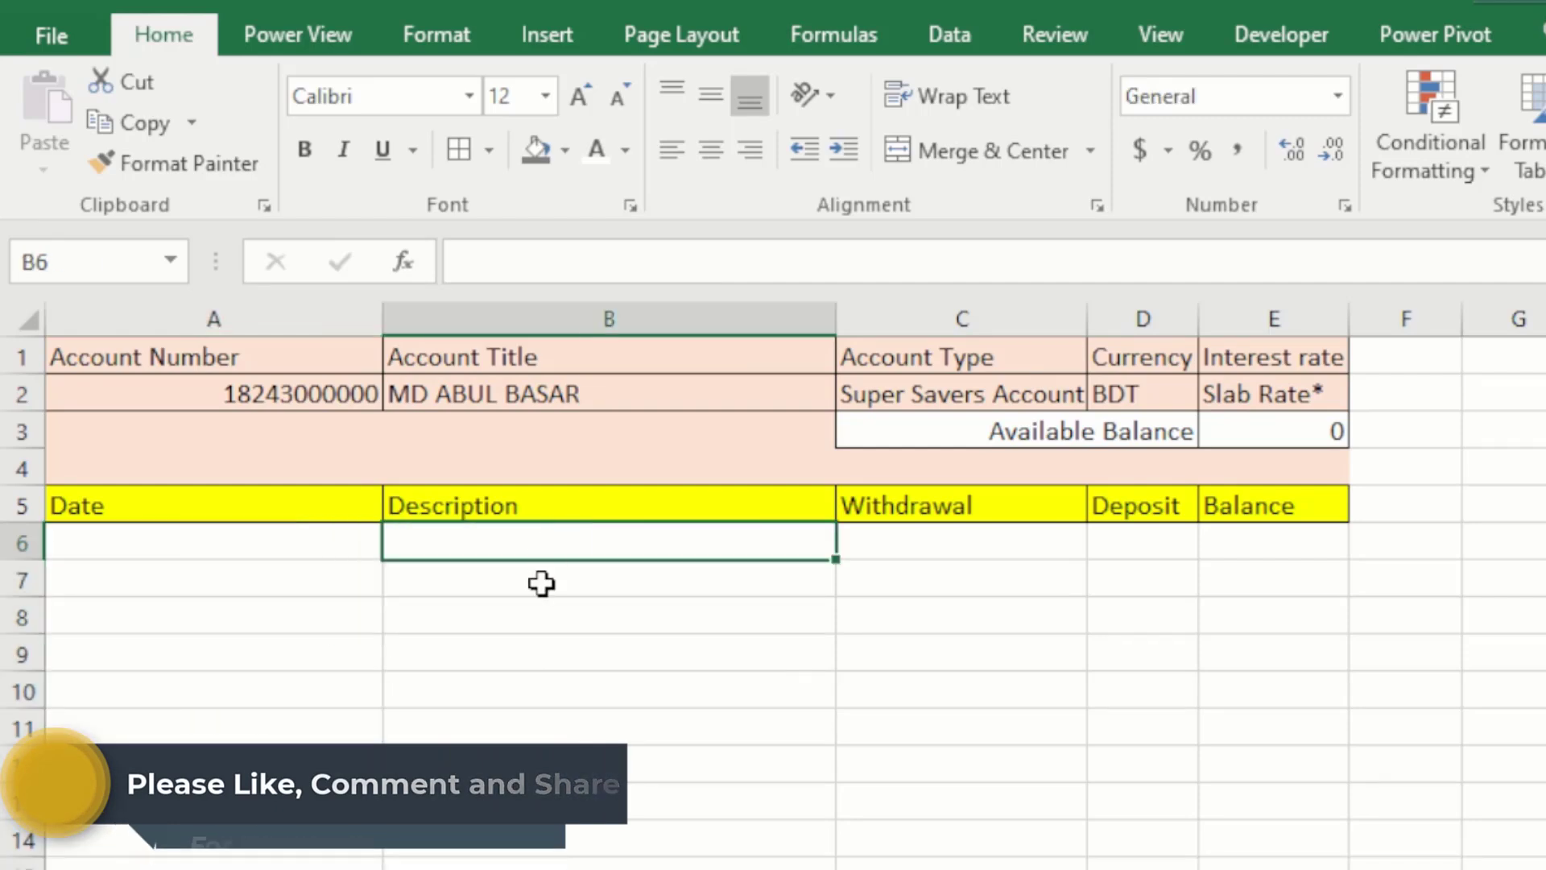
text(cash)
key(Return)
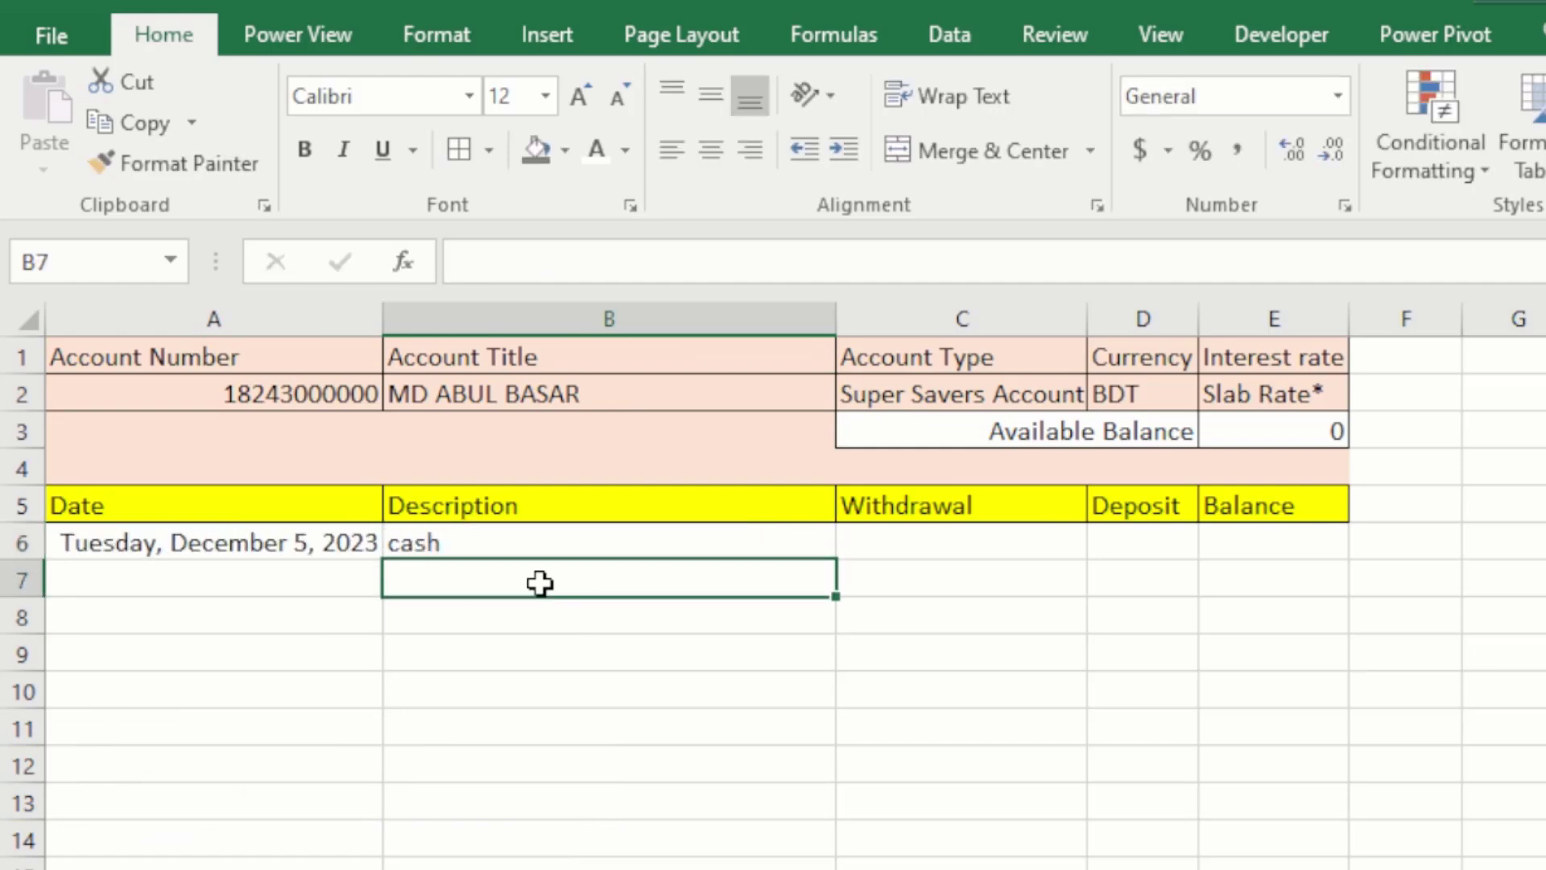
click(335, 530)
click(548, 532)
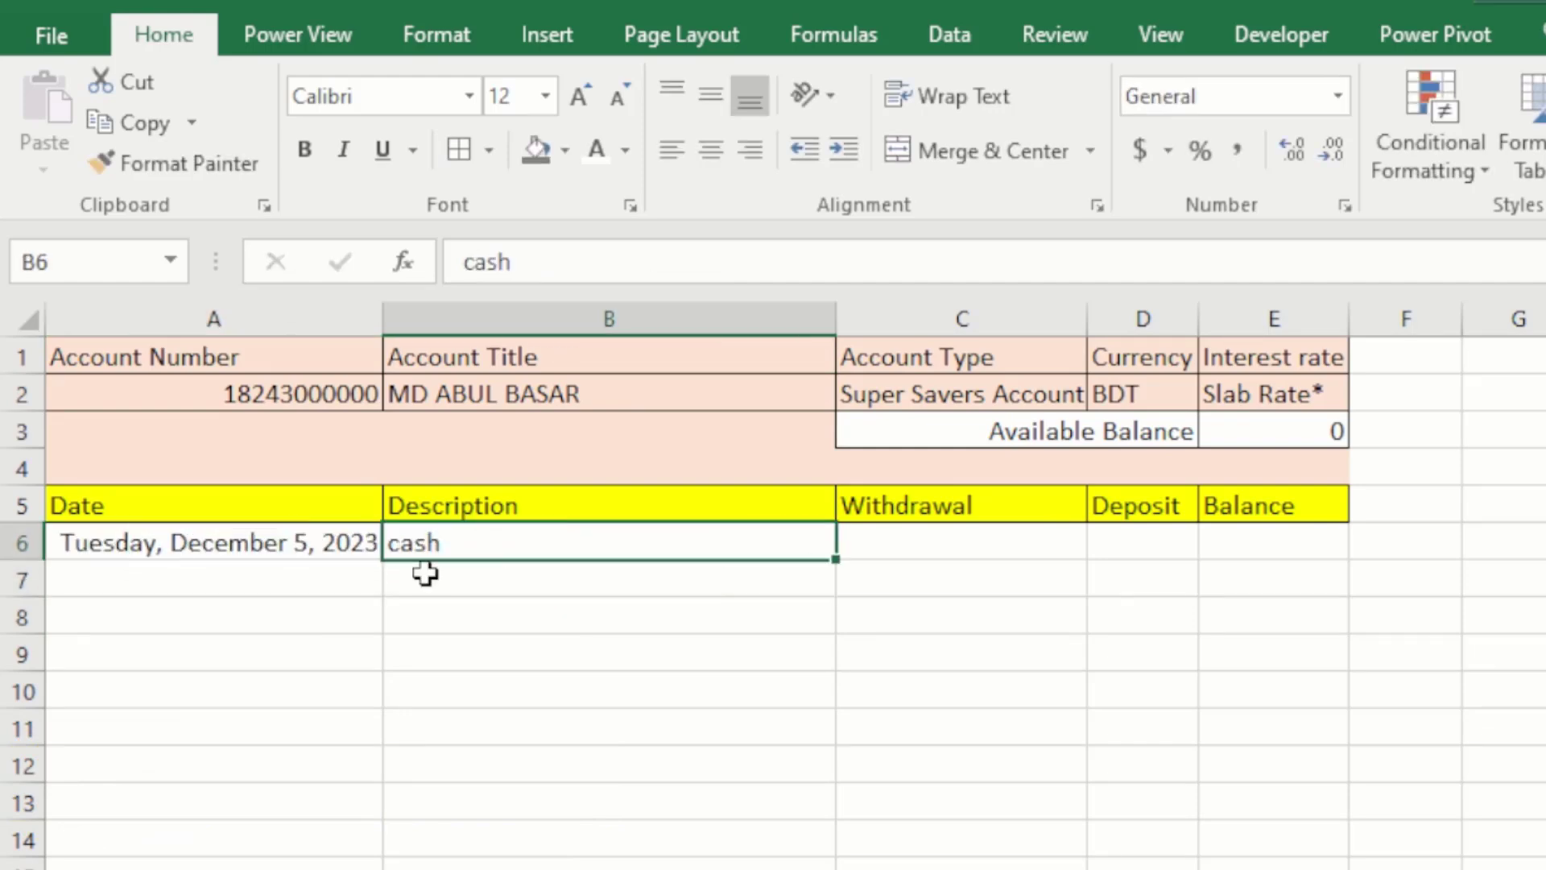
click(220, 549)
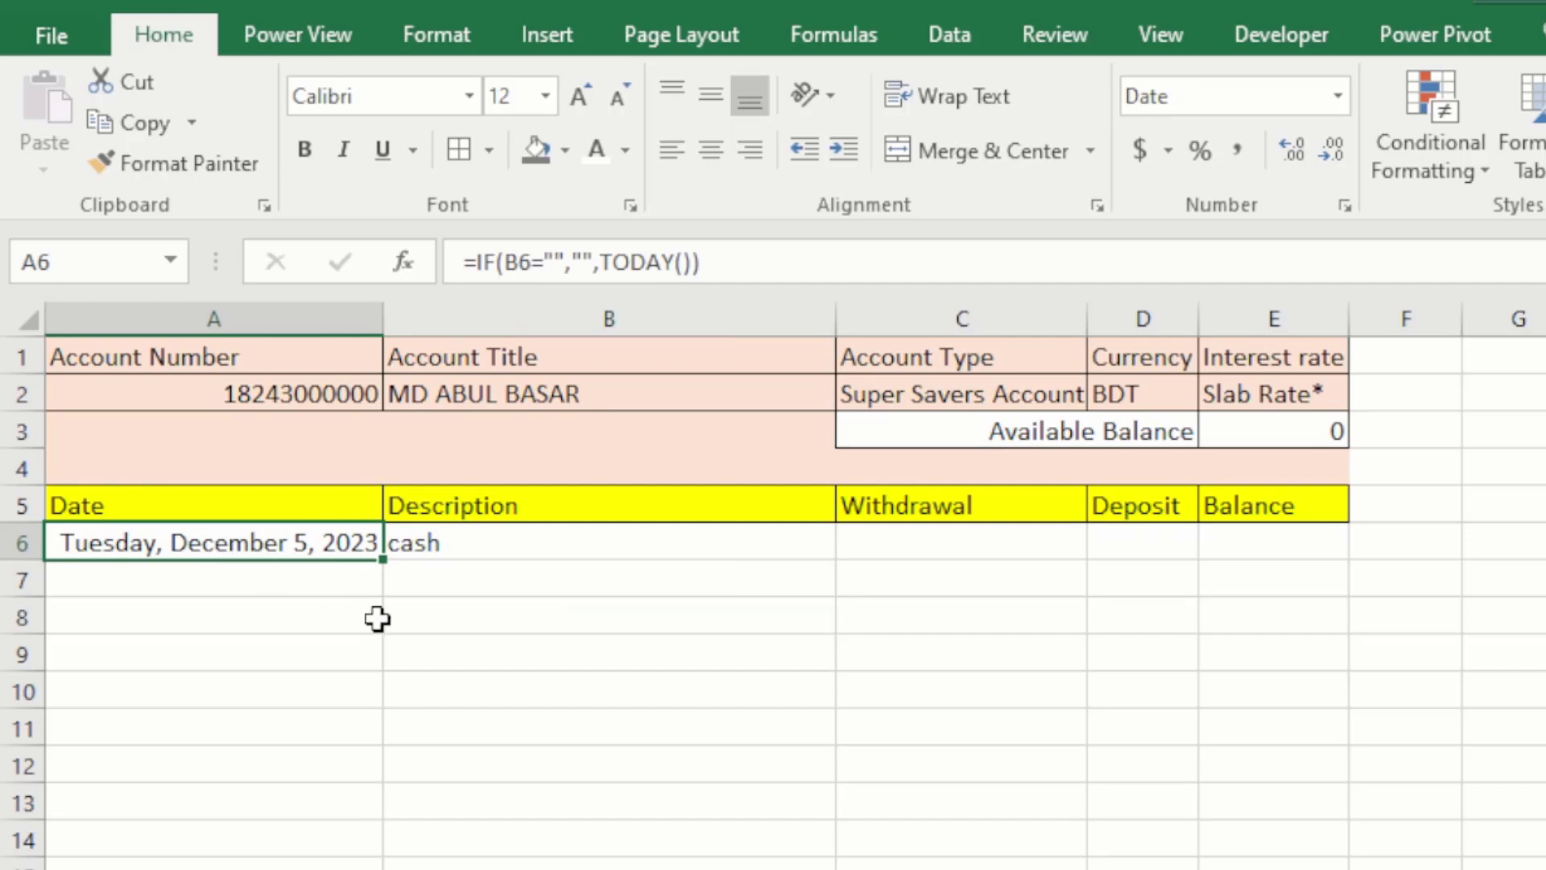
click(399, 573)
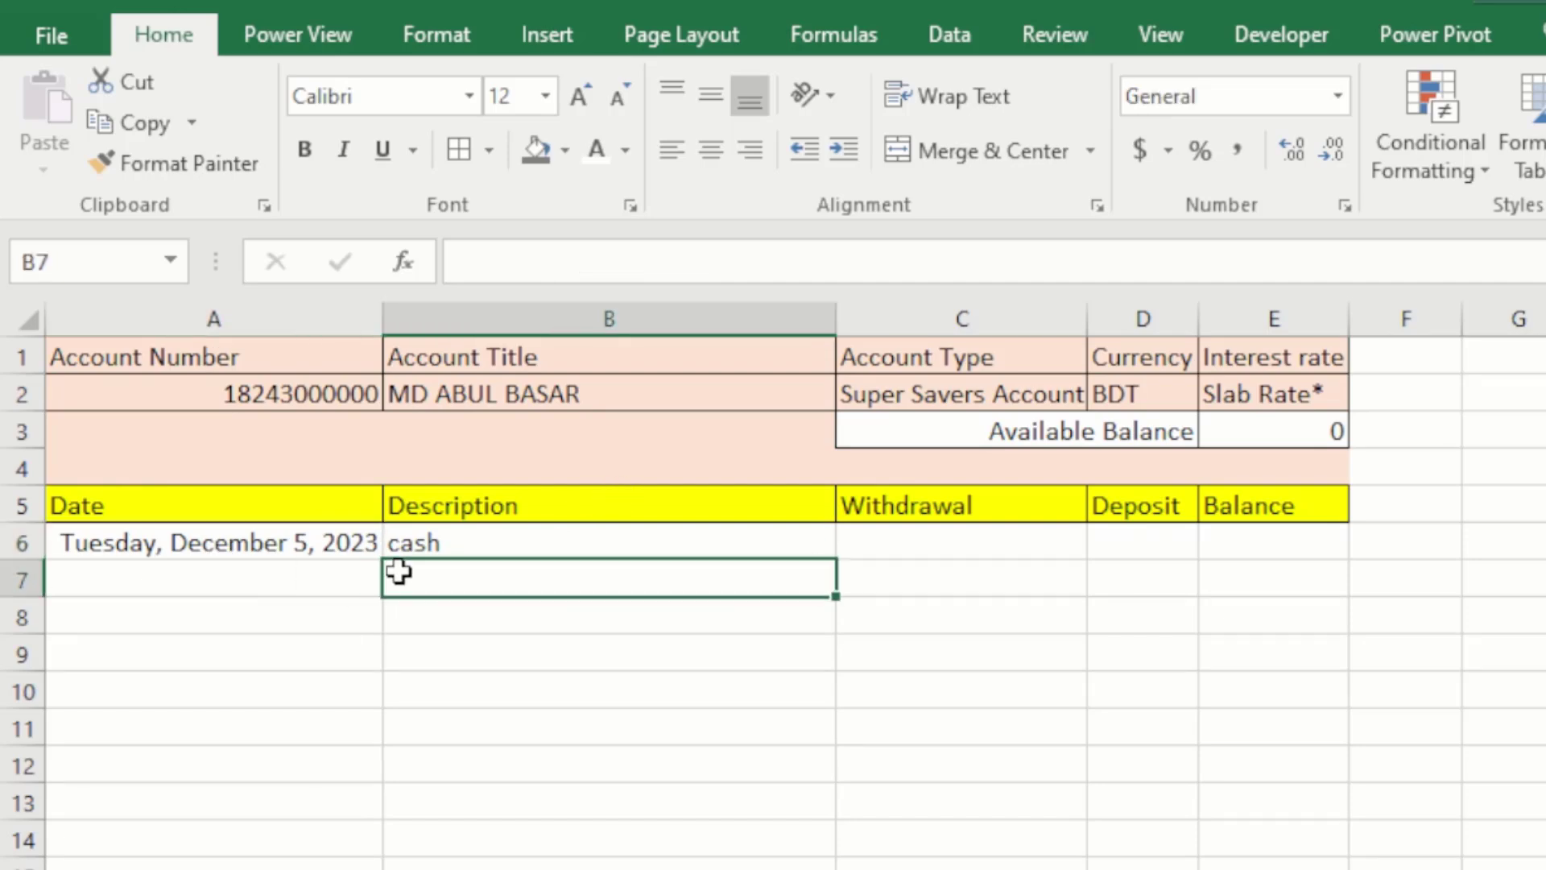
Enter a deposit of 20000 in D6 and set the balance in E6 to =D6
click(623, 517)
click(992, 540)
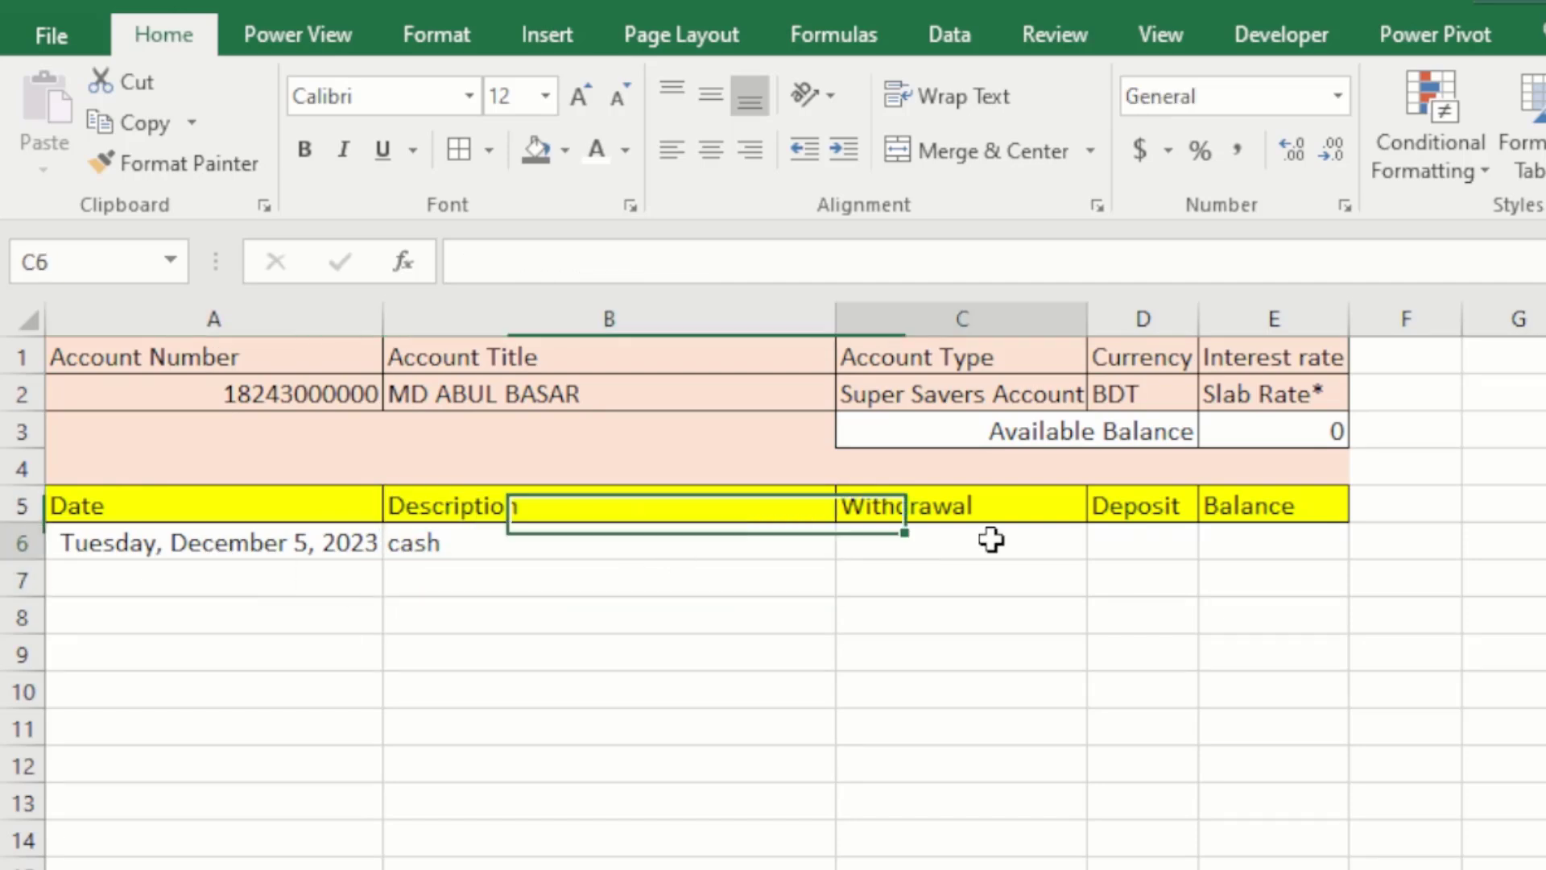
click(1150, 550)
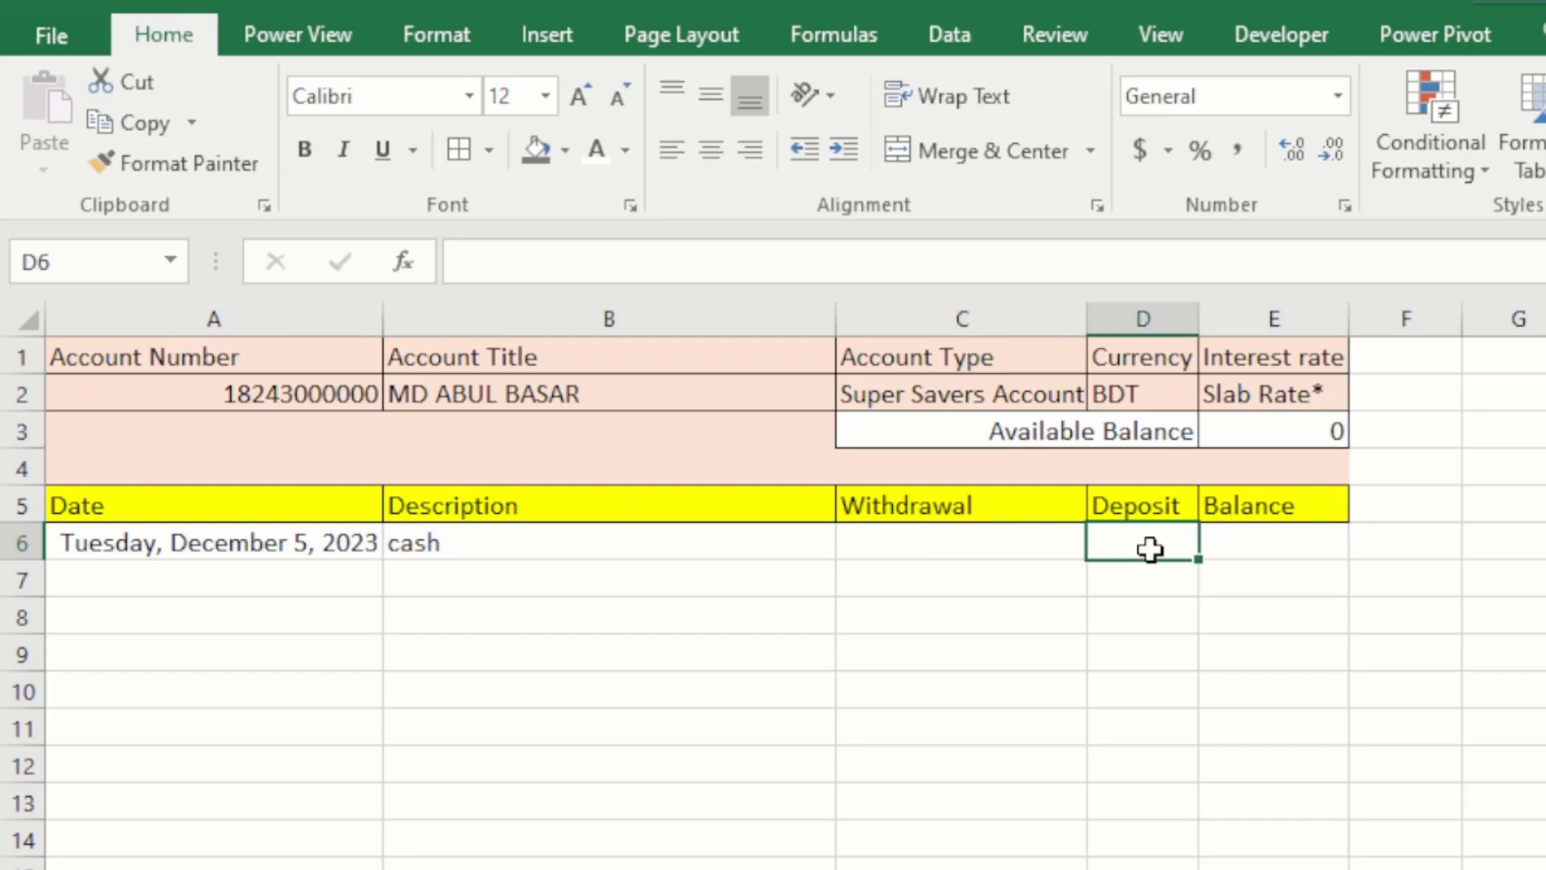
text(20000)
key(Tab)
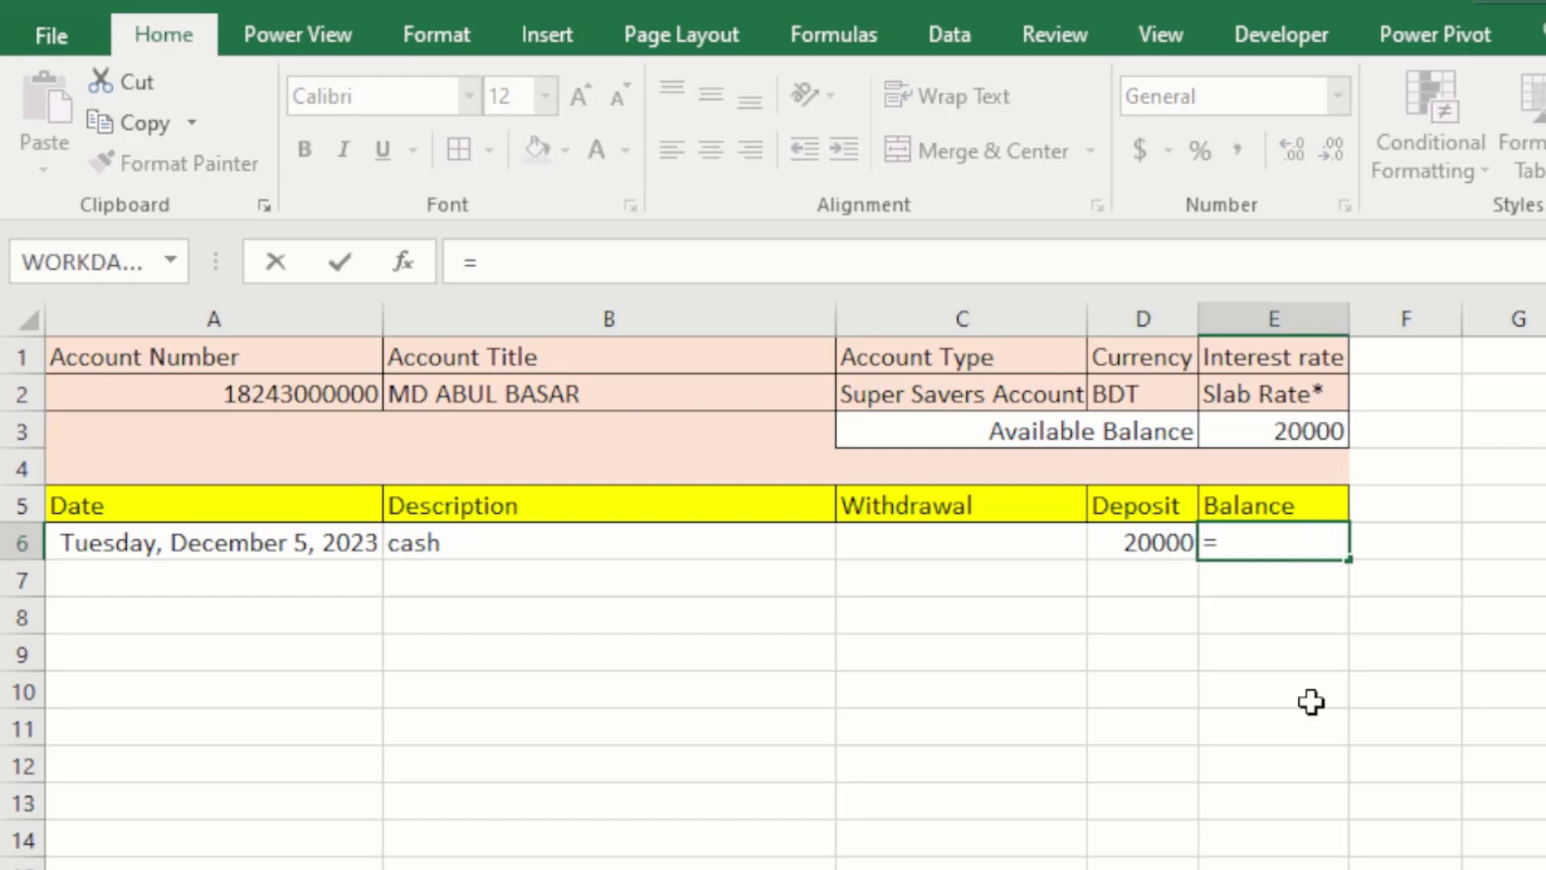
key(Left)
key(Return)
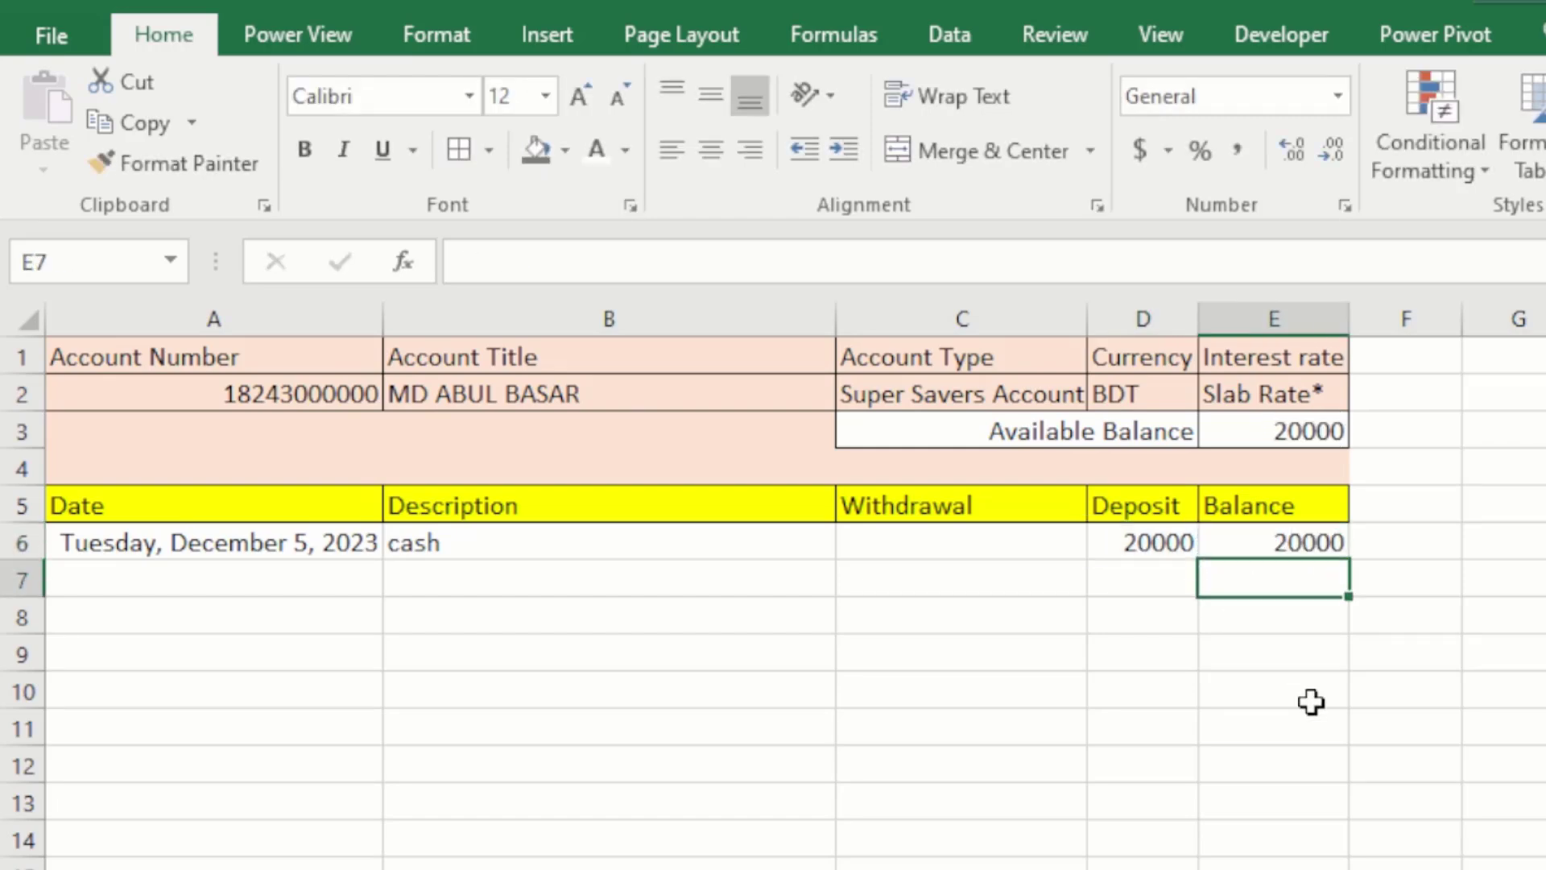
Start an IF formula in E7 with a nested AND function as its logical test
click(1013, 587)
click(1128, 586)
click(925, 587)
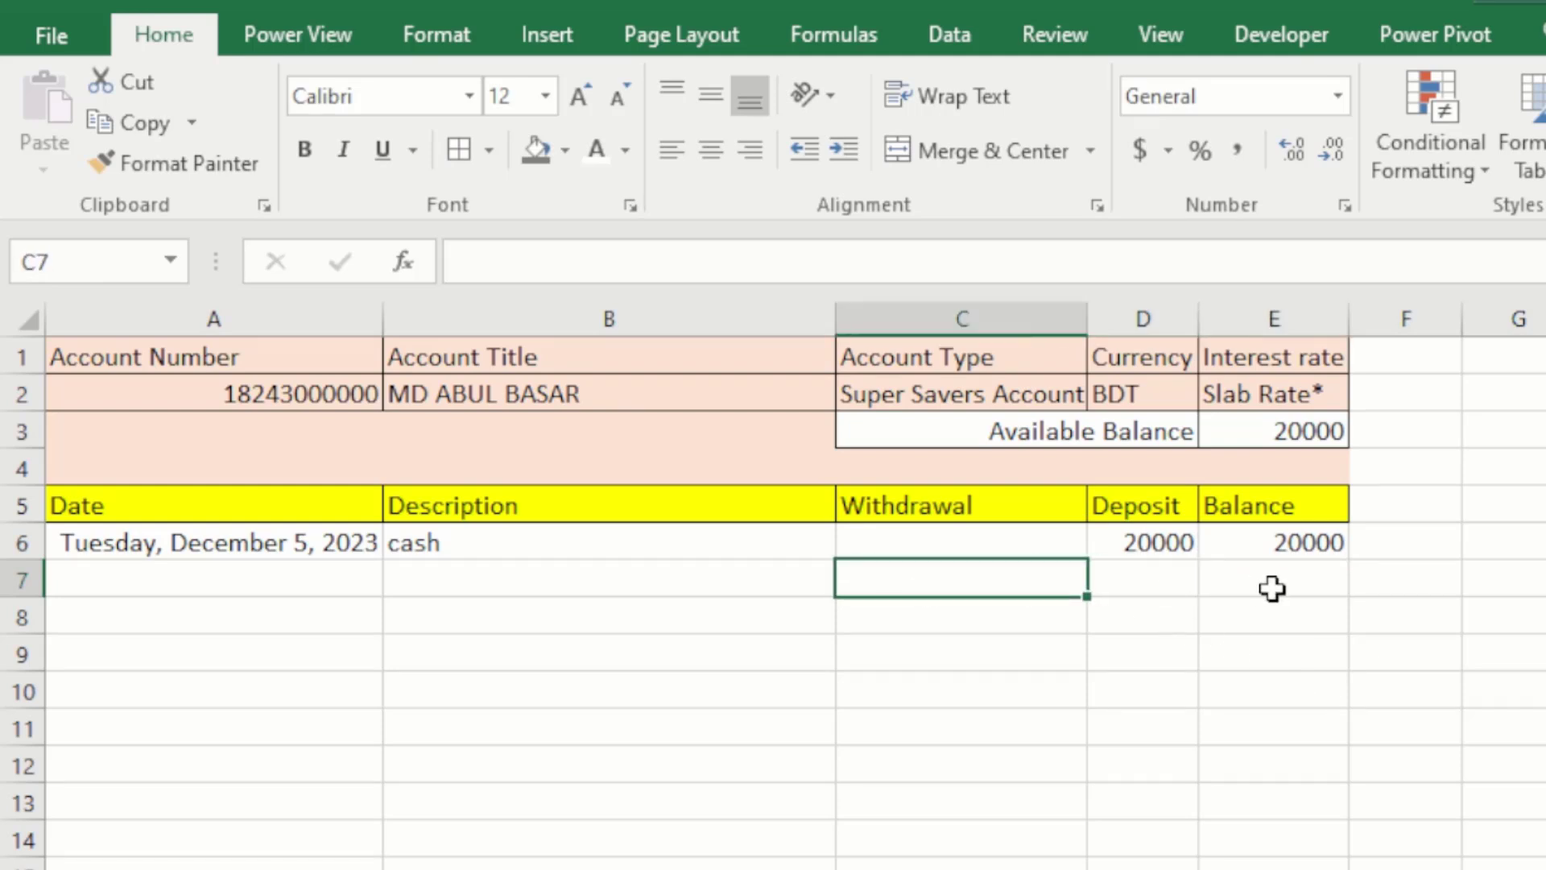
click(1299, 588)
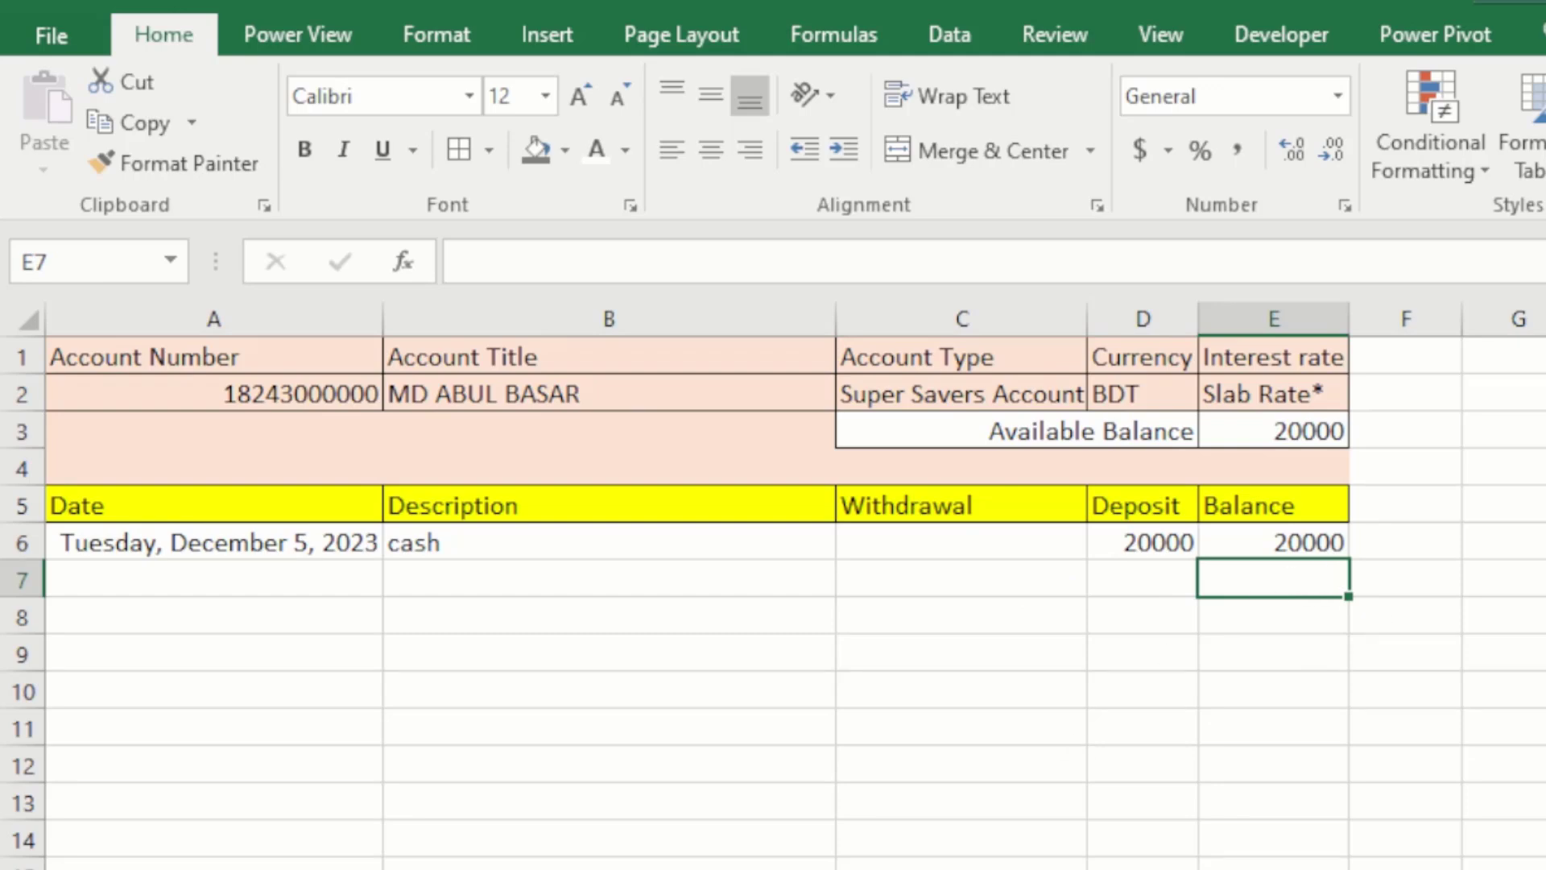
text(=)
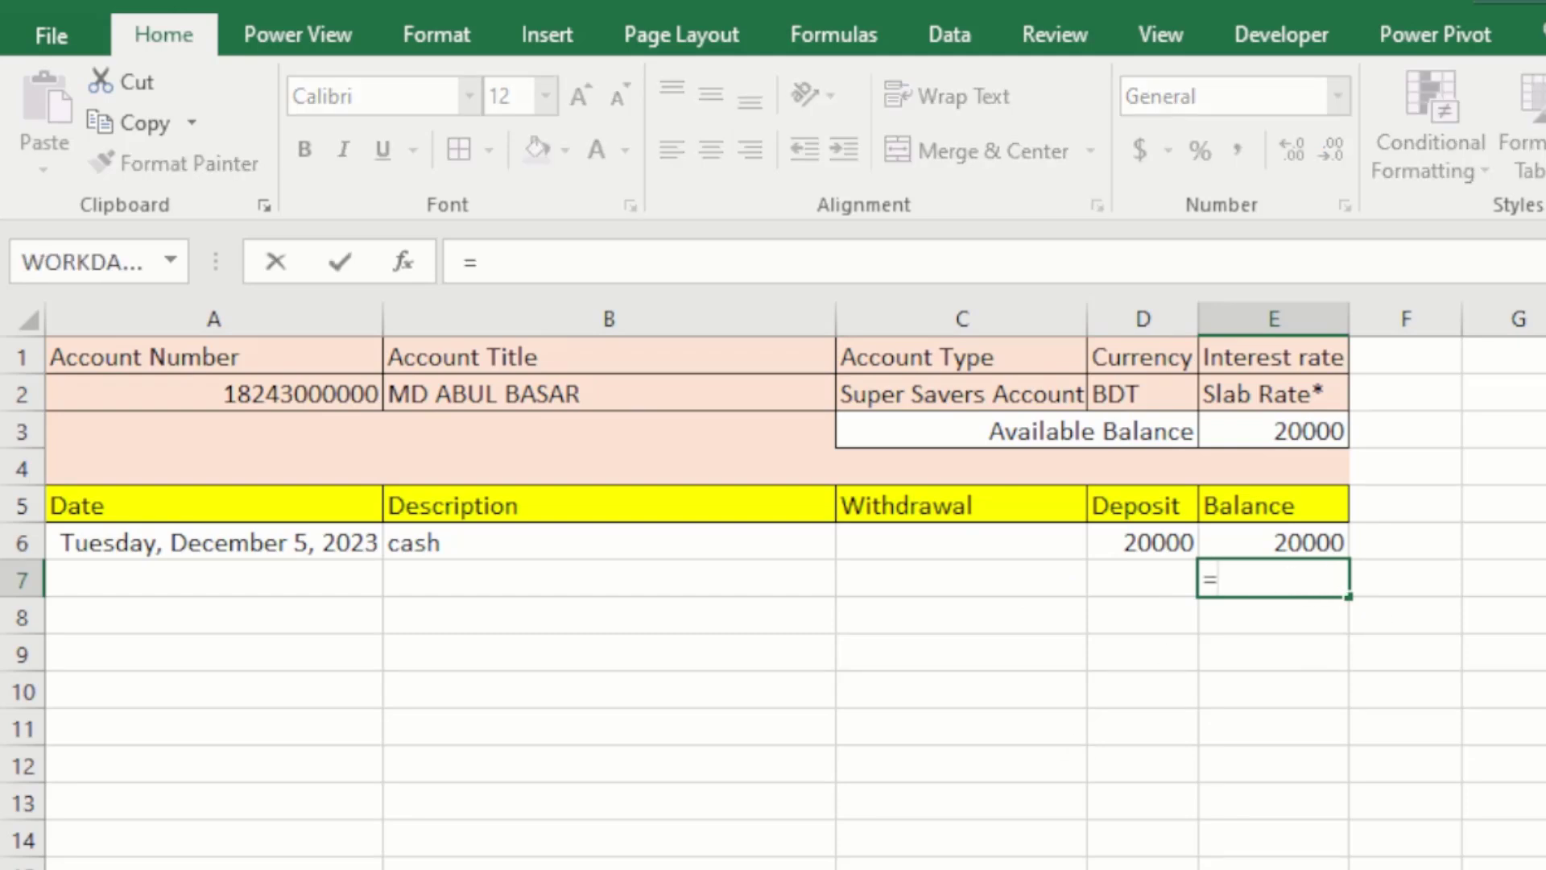
text(if)
key(Tab)
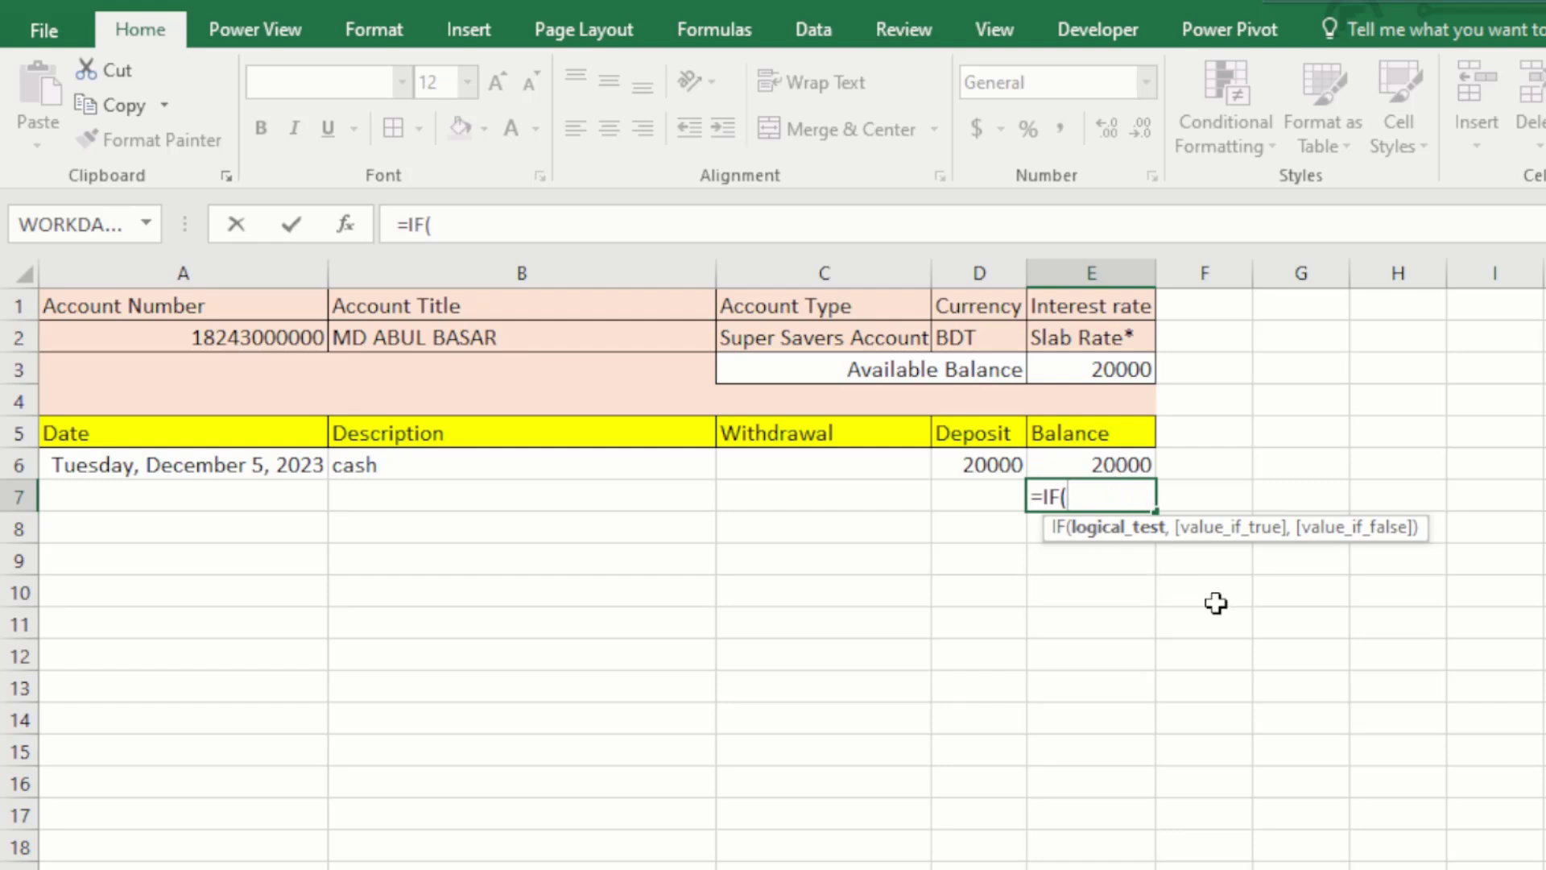
text(and)
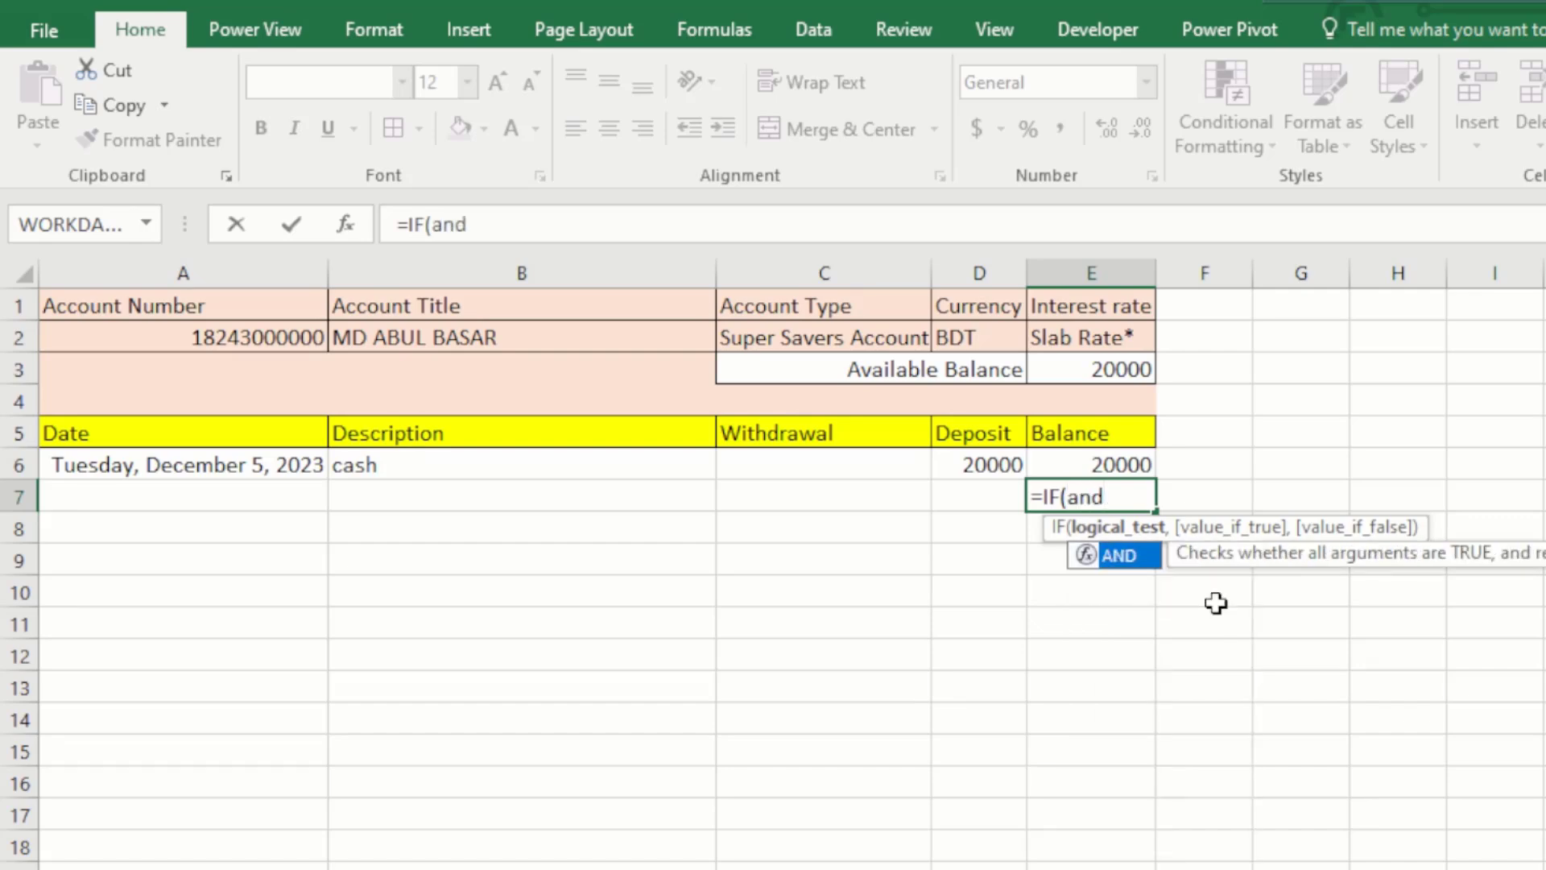
key(Tab)
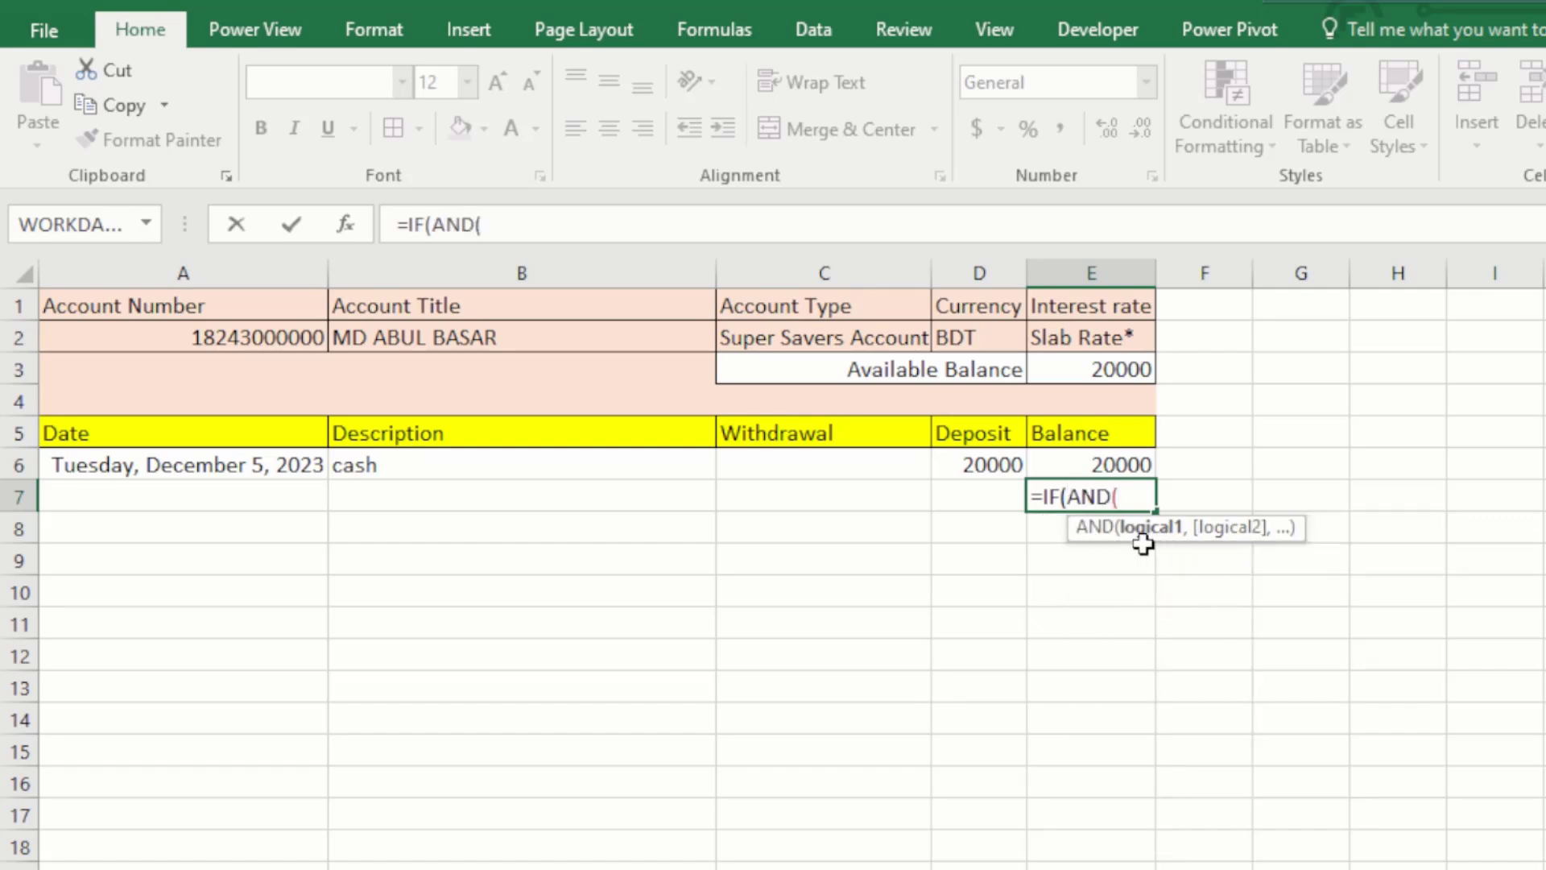
Make the AND in E7 test C7="" and D7="", and return an empty string when both are true
click(828, 504)
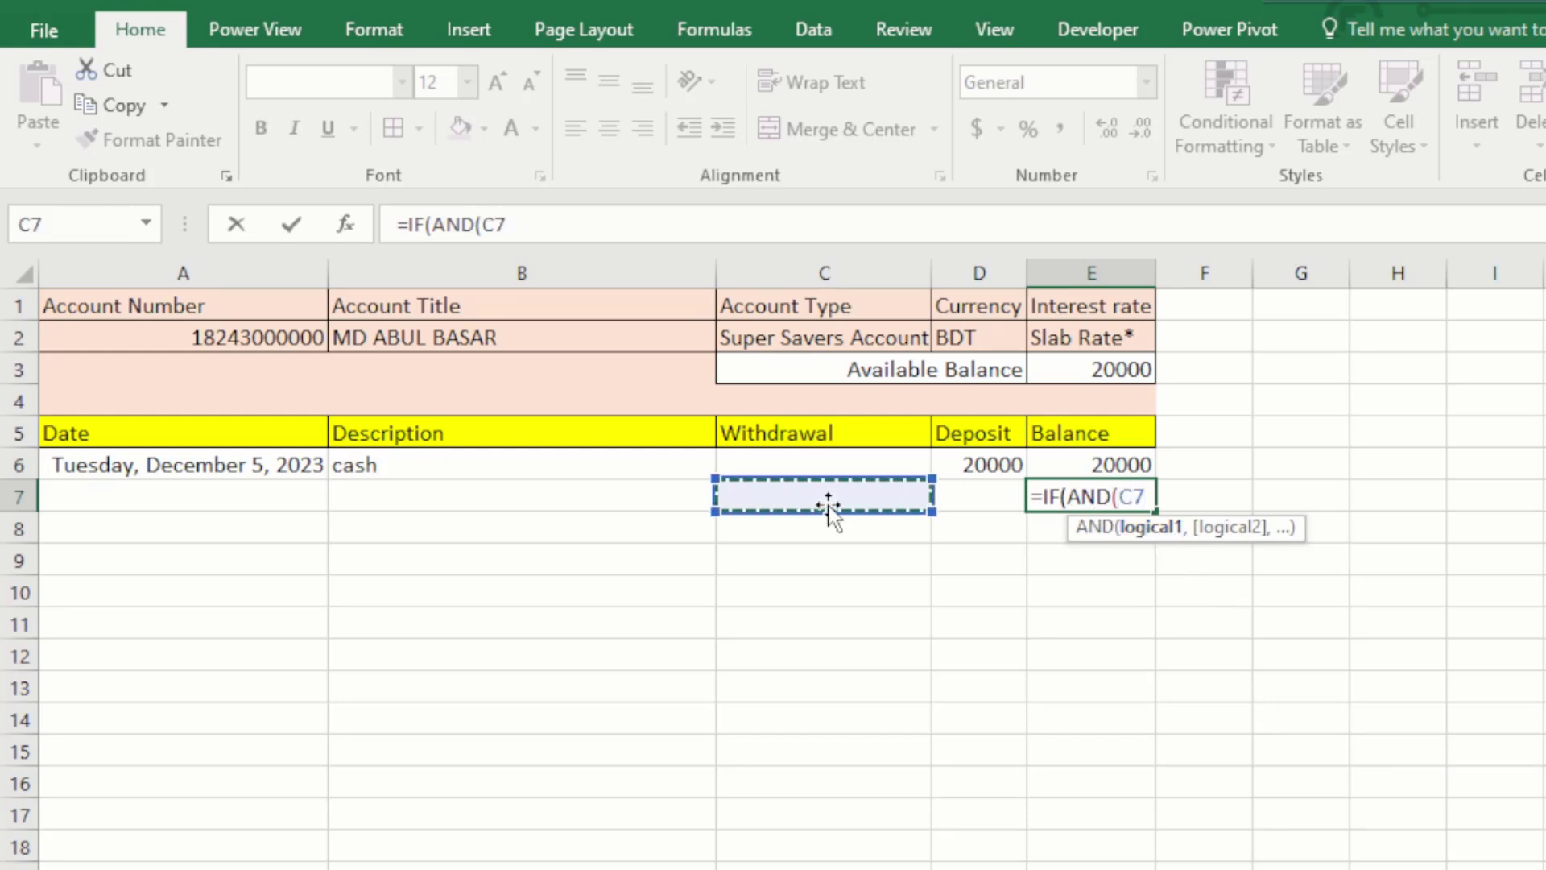
text(=)
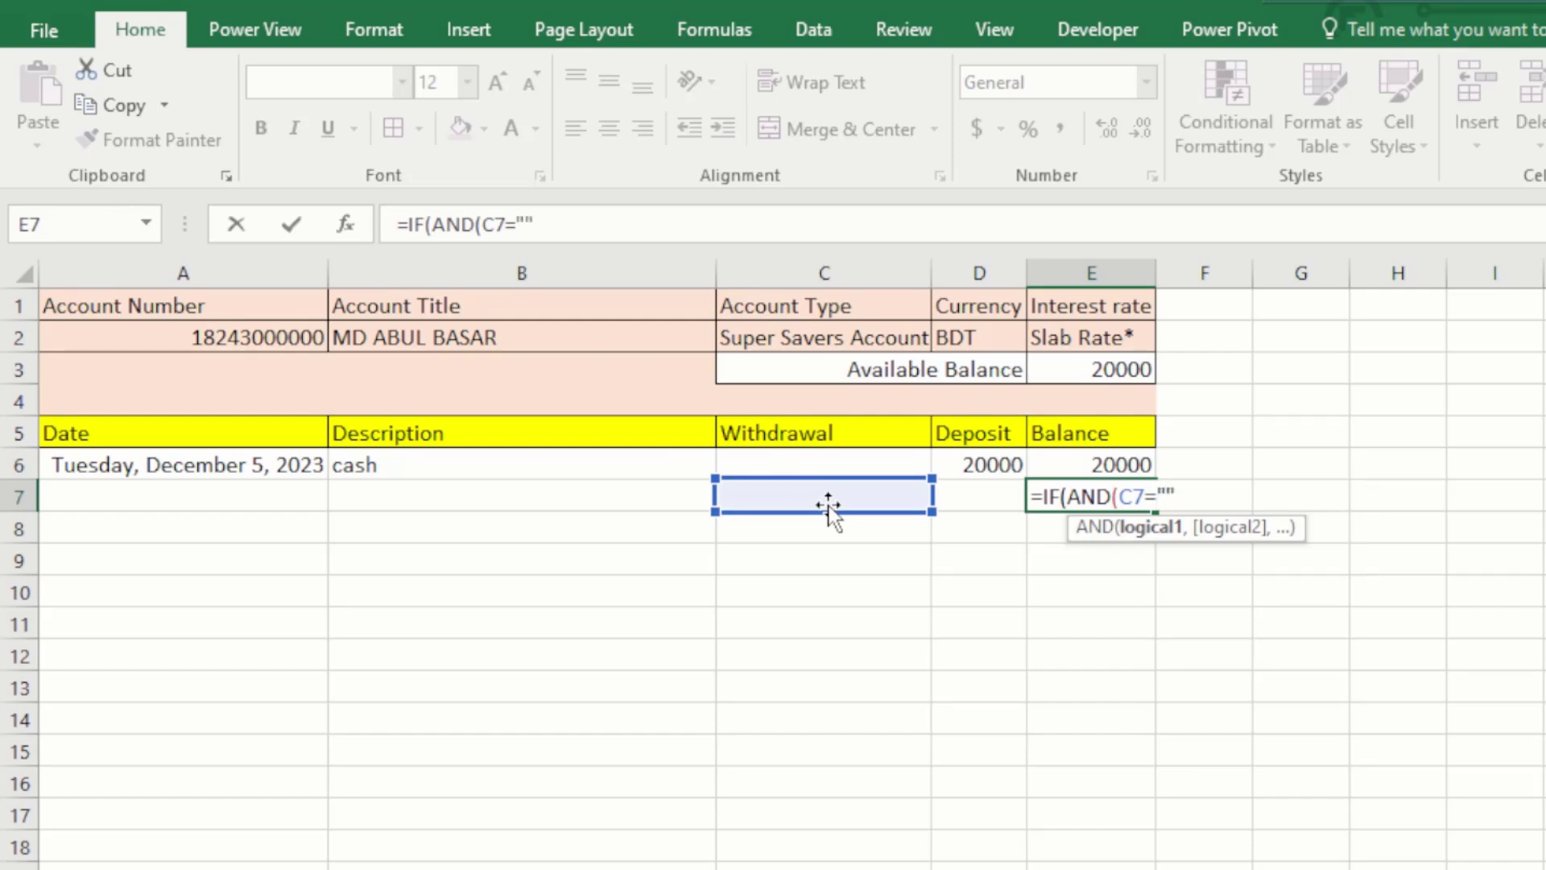
text("",)
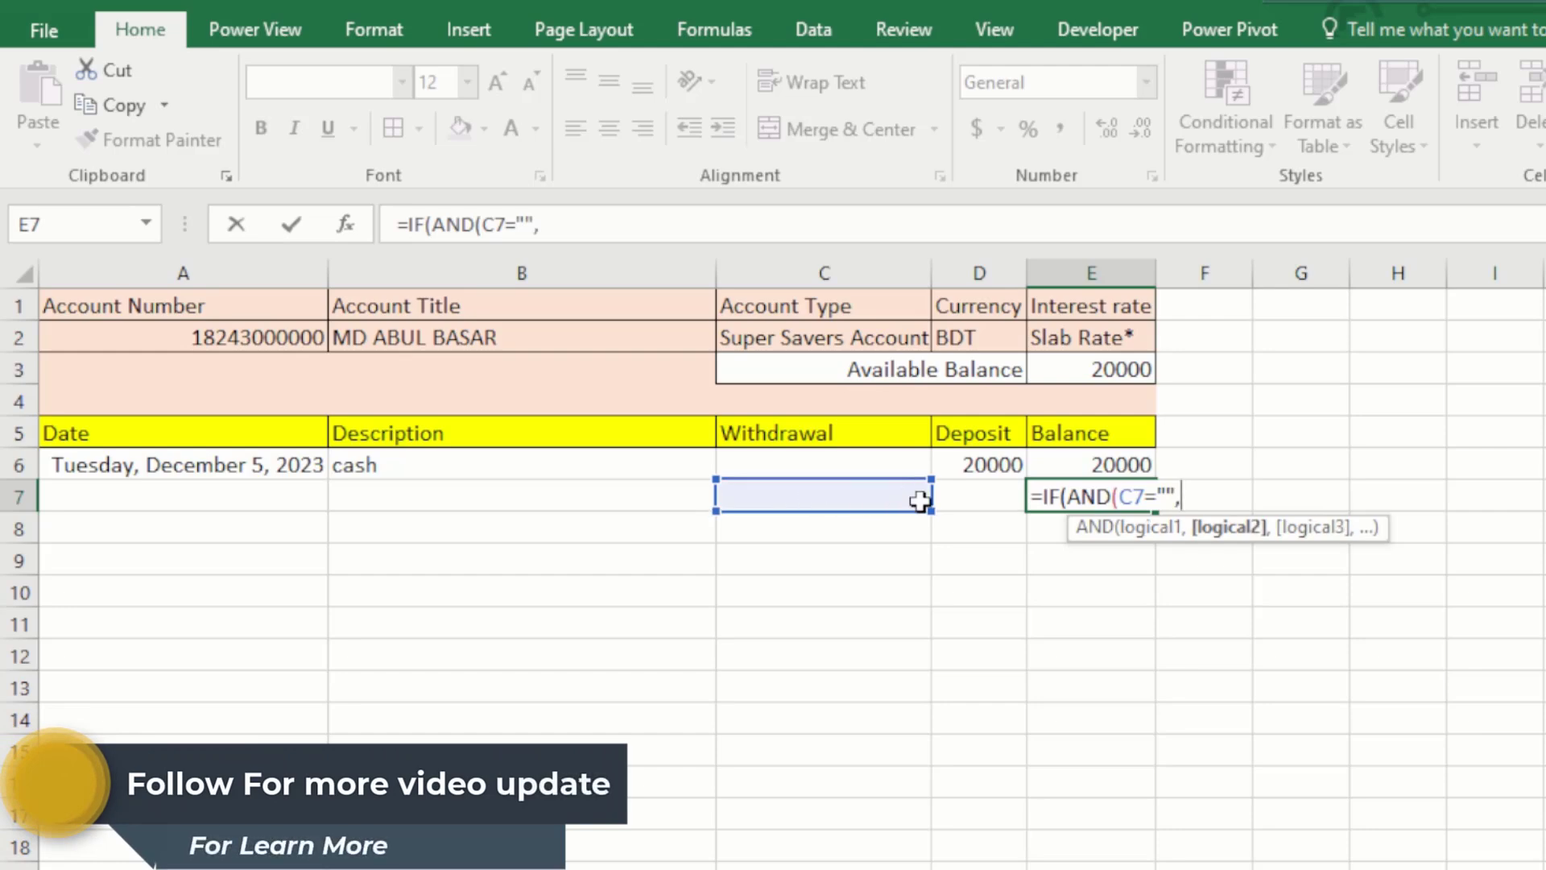
click(988, 497)
text(="")
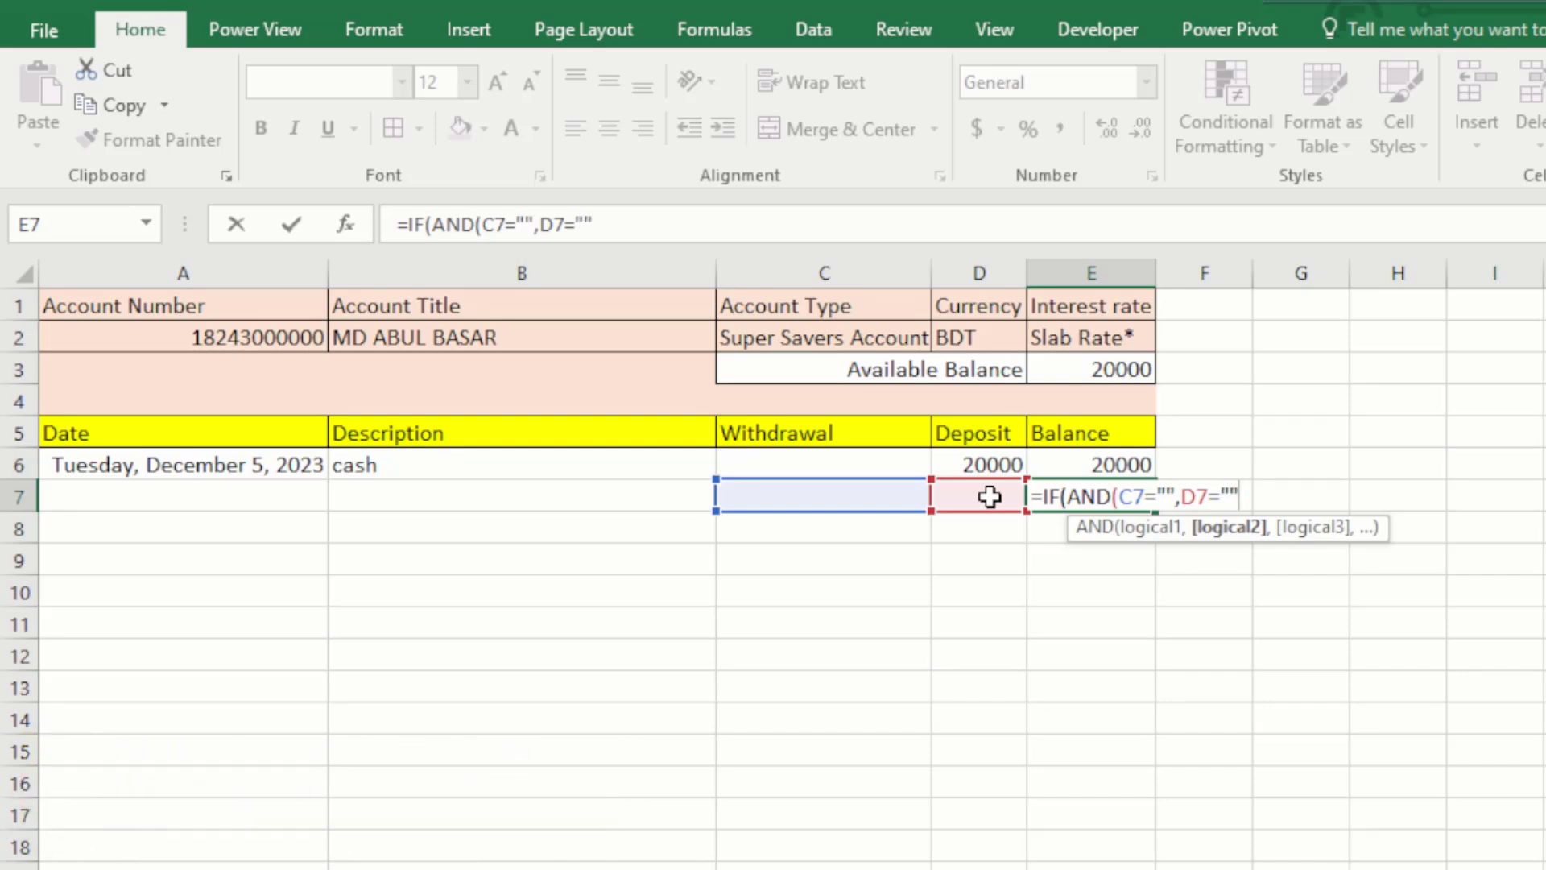
text(),)
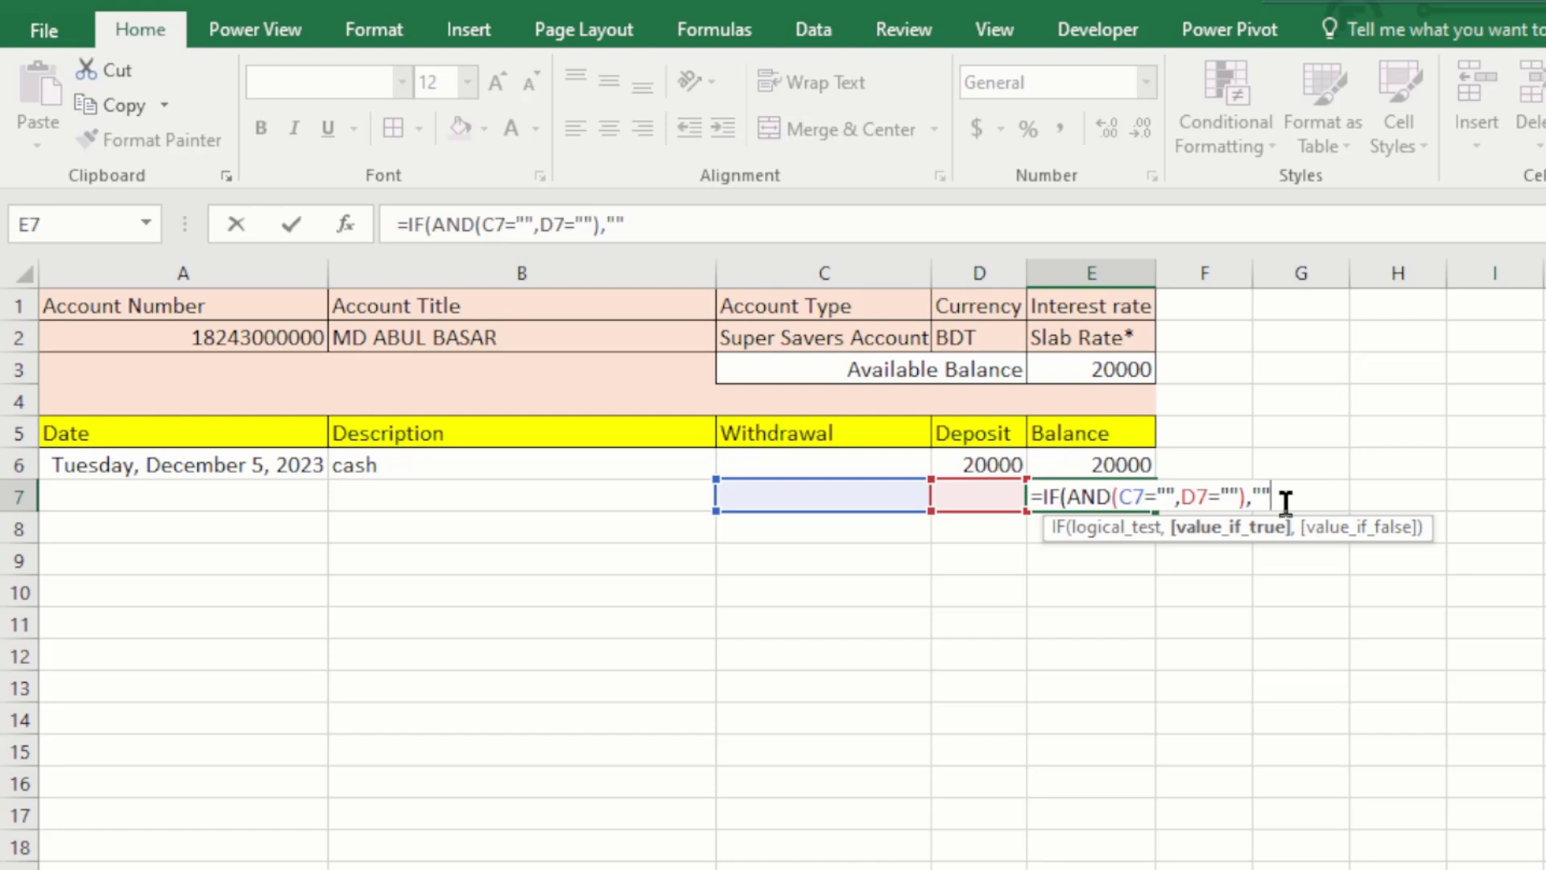
text(,)
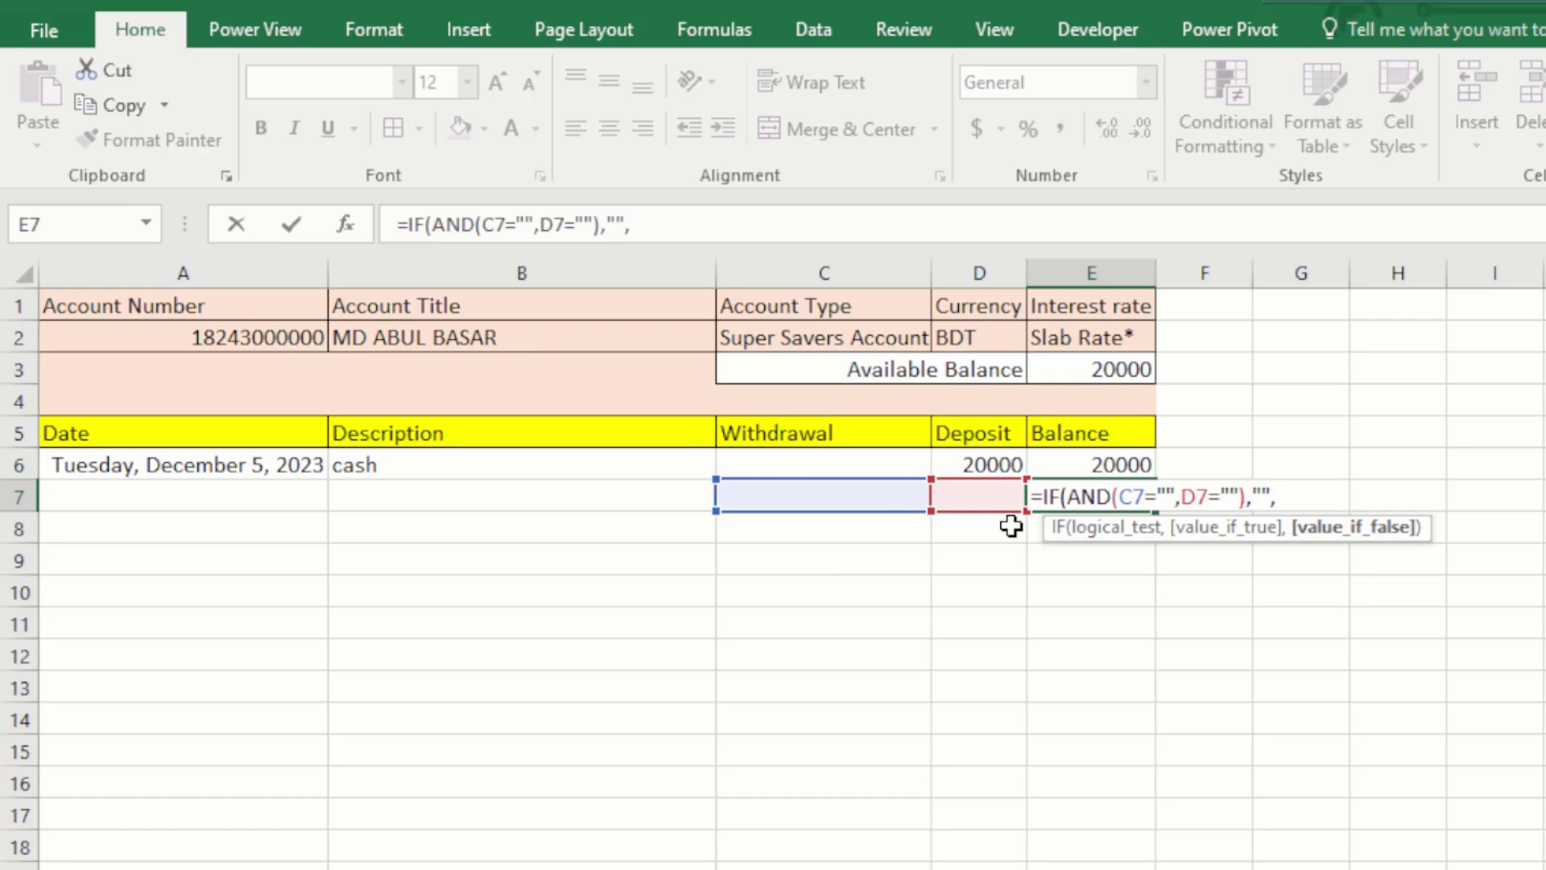
Complete the E7 formula with E6+D7-C7 as the value if false and fill it down column E
click(1110, 462)
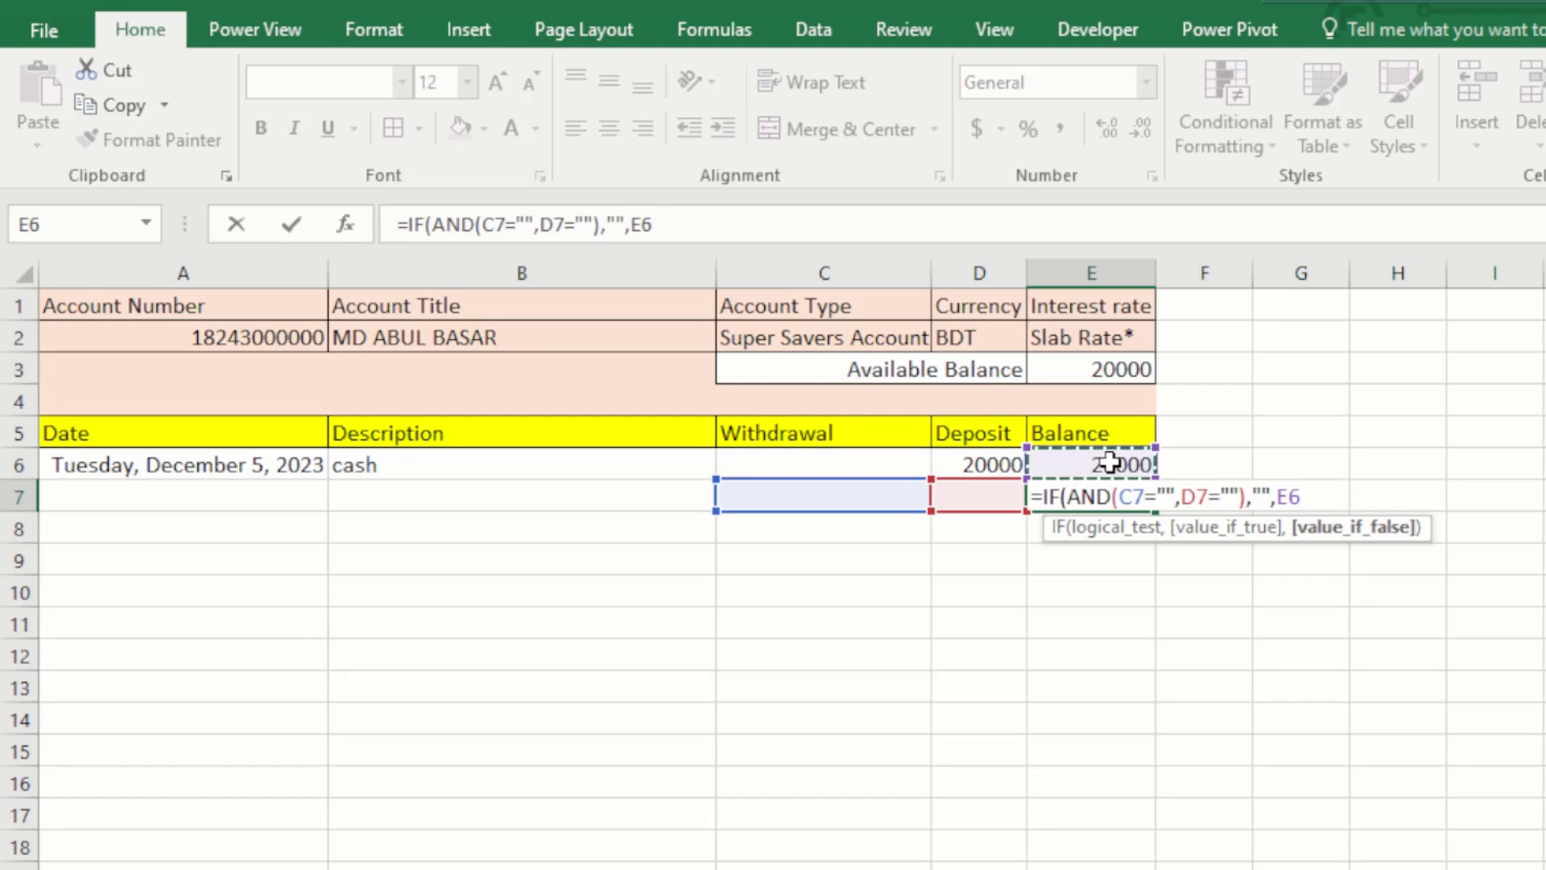
text(_)
key(BackSpace)
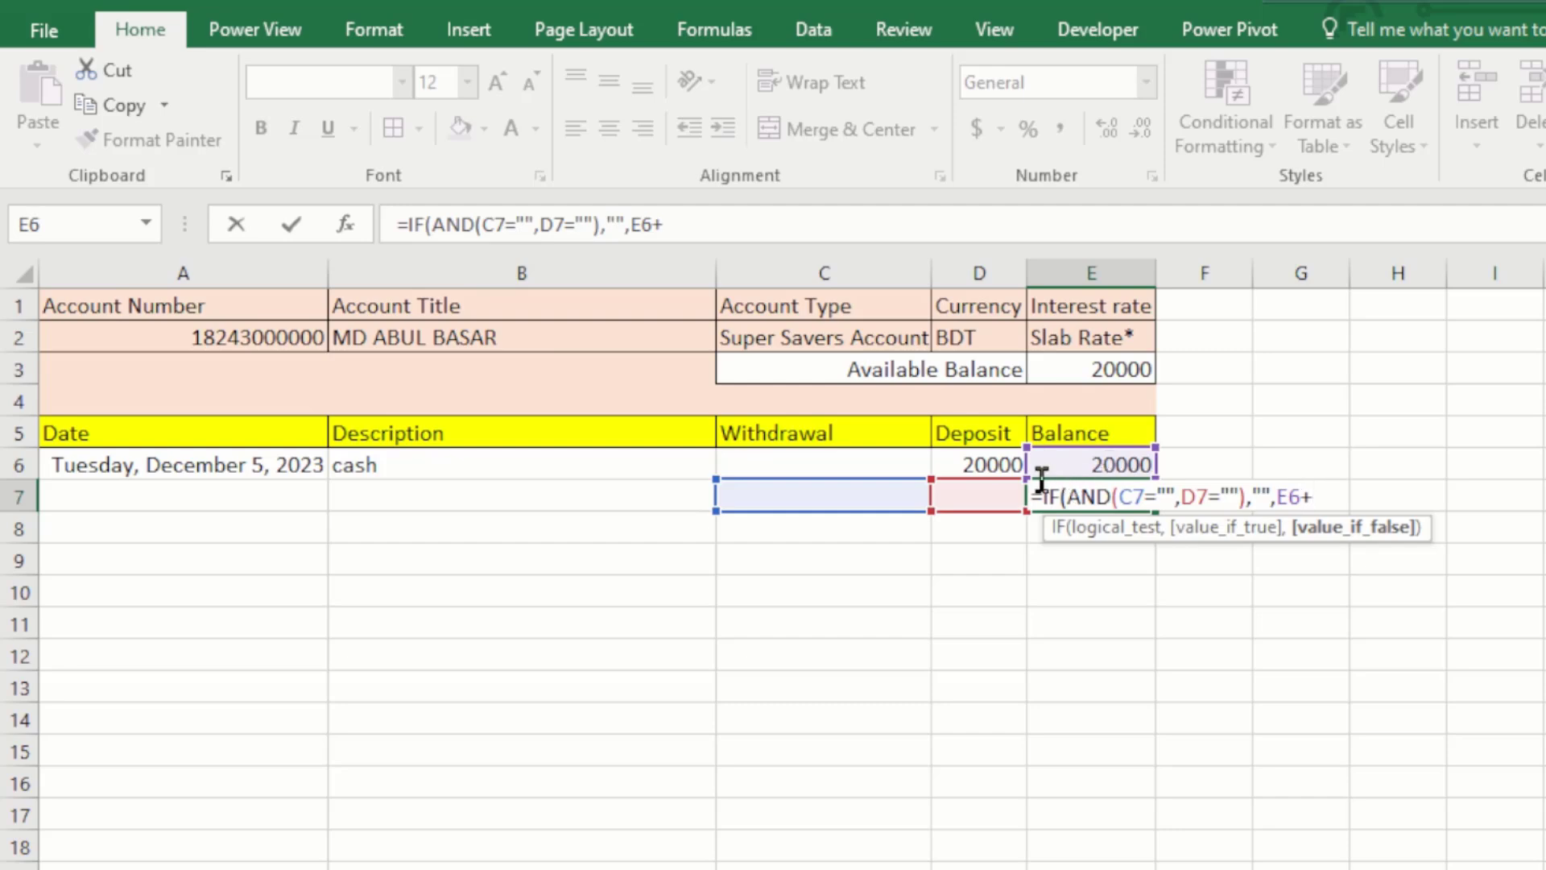
click(970, 492)
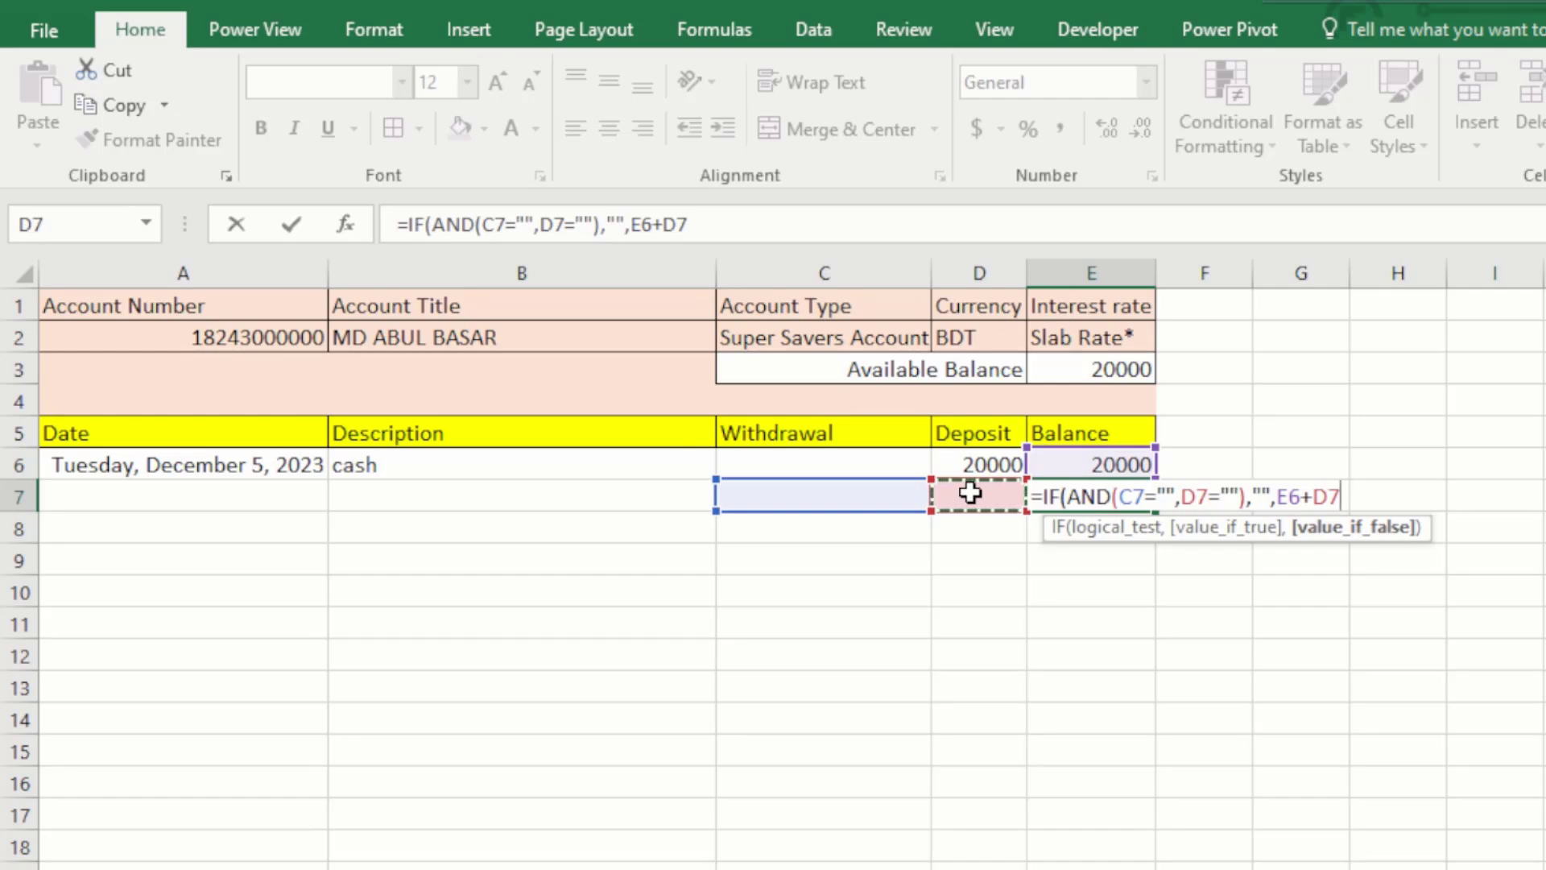
text(-)
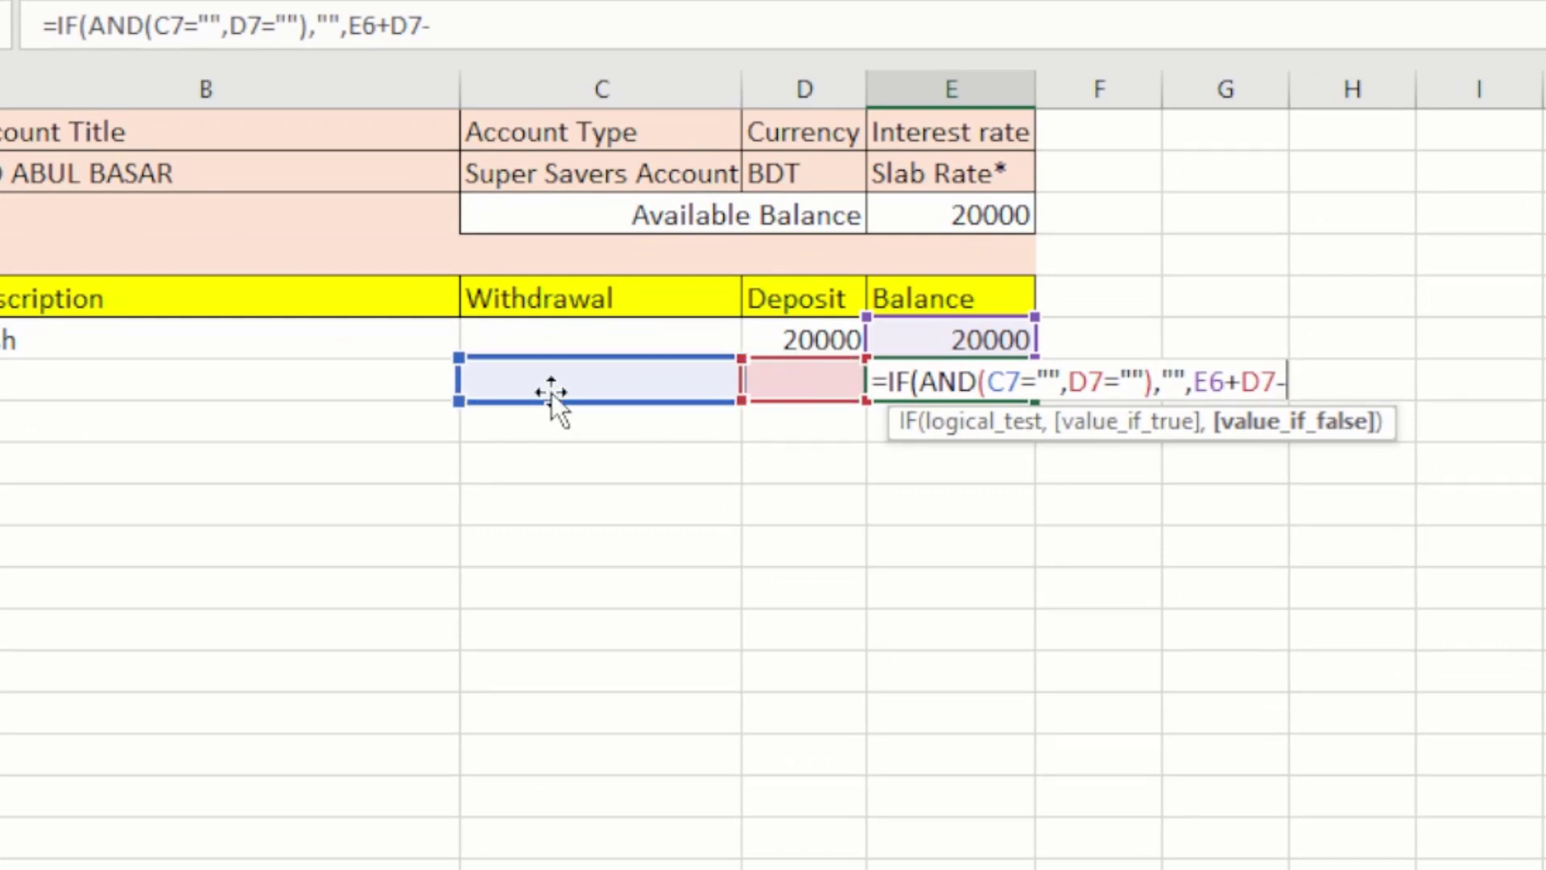
click(585, 375)
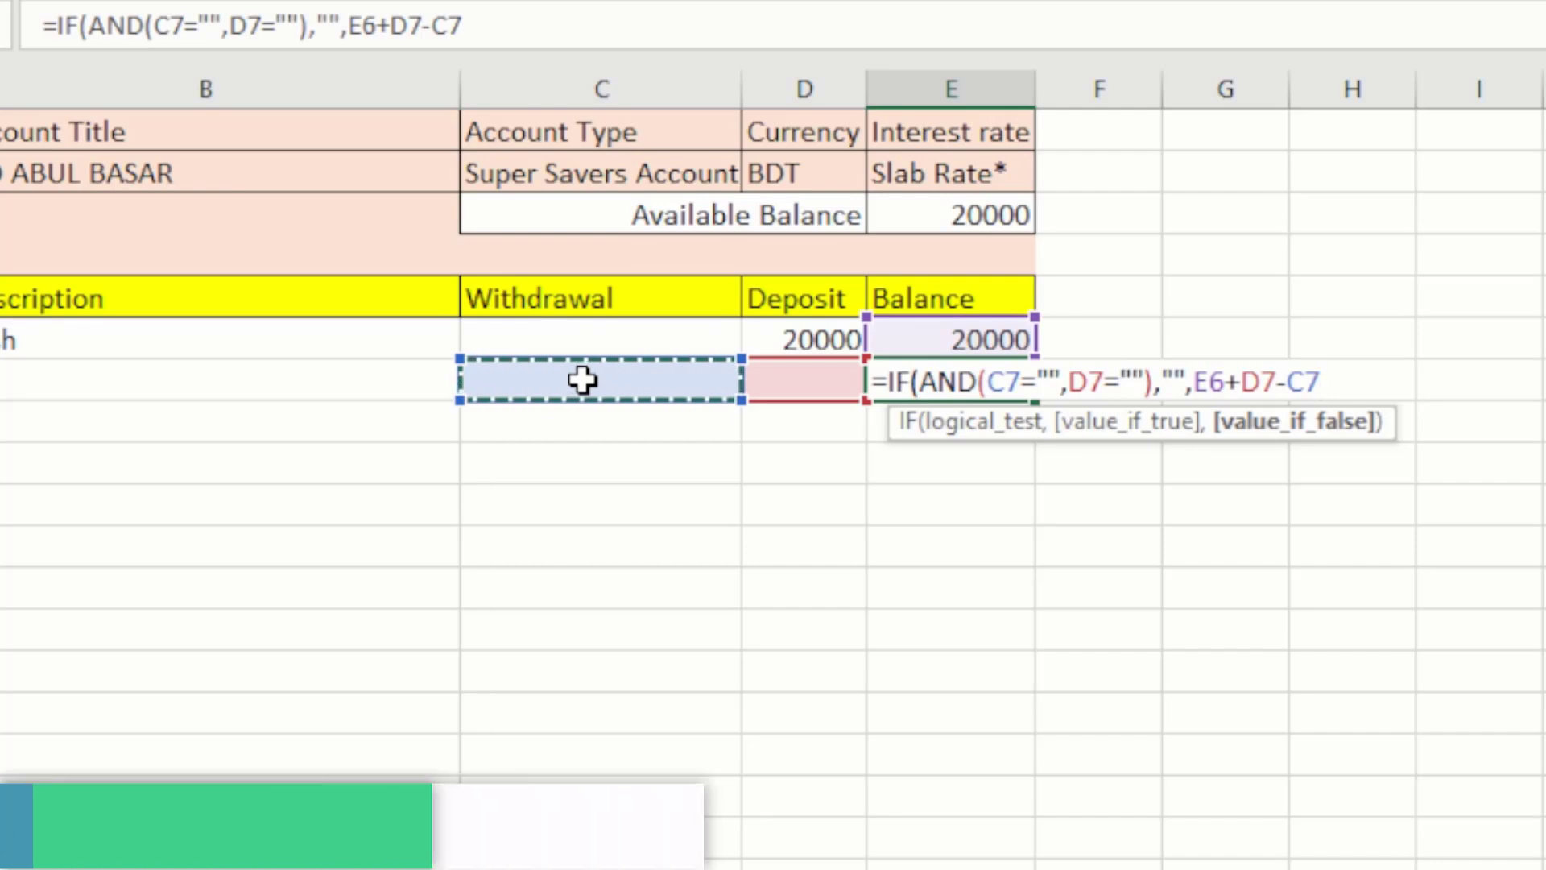
text())
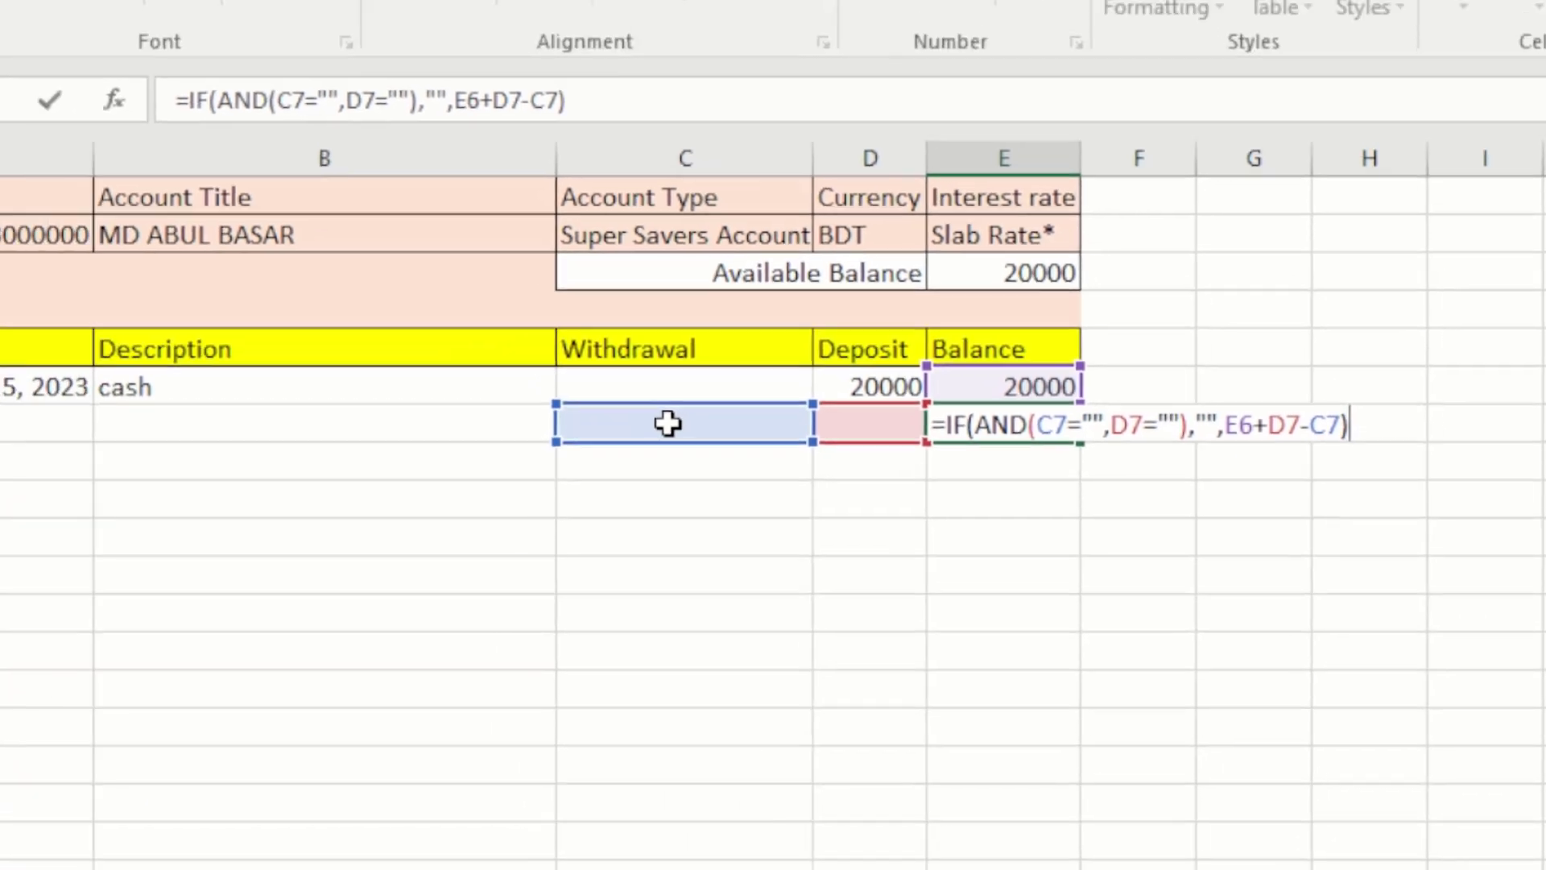
key(Return)
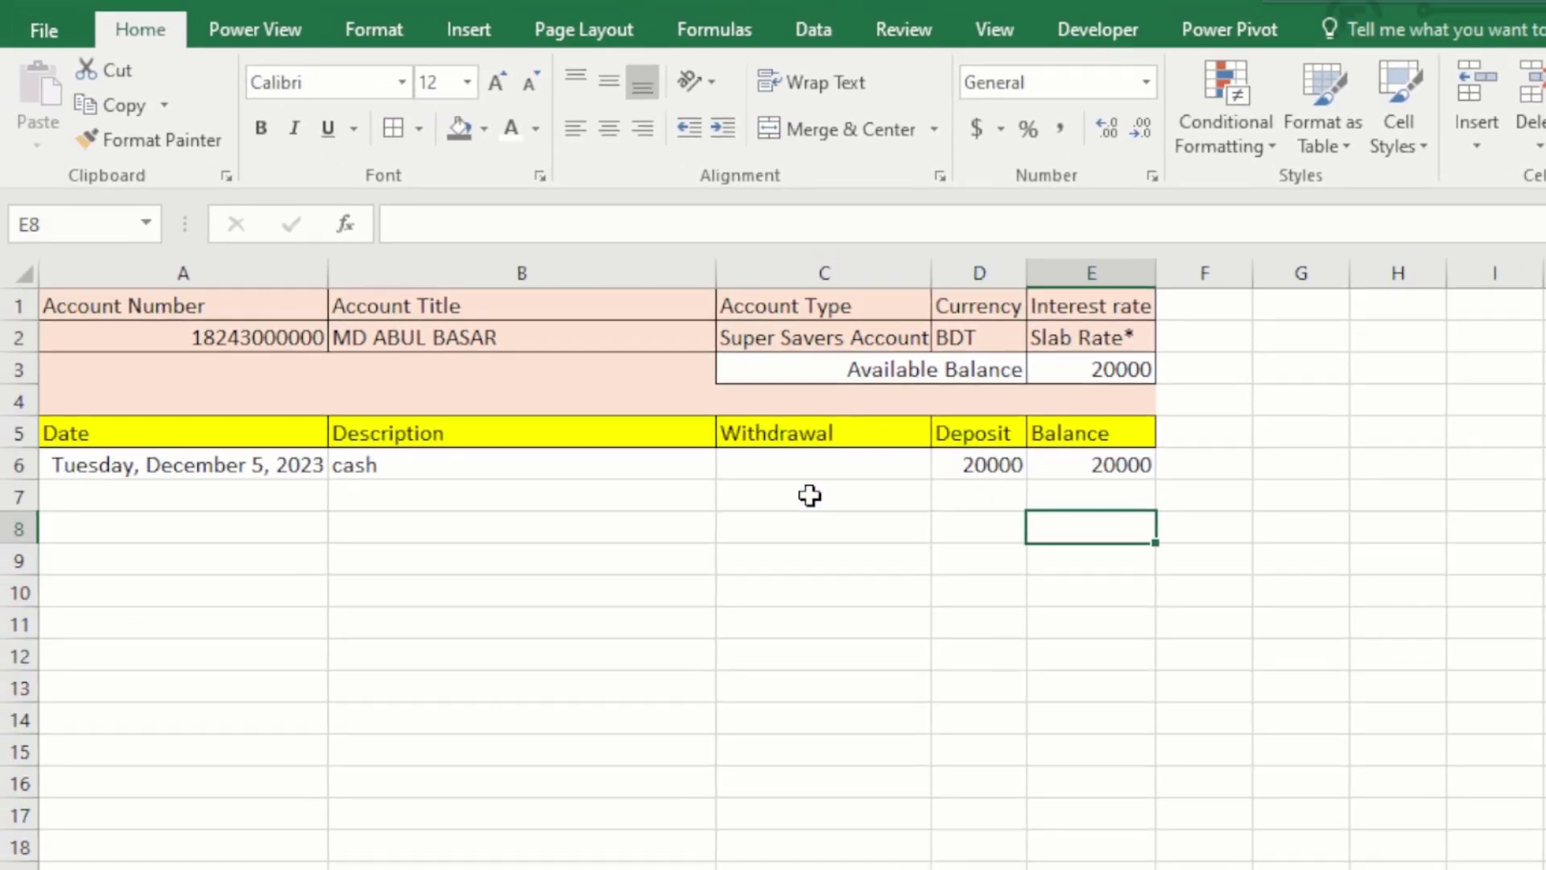
click(1072, 495)
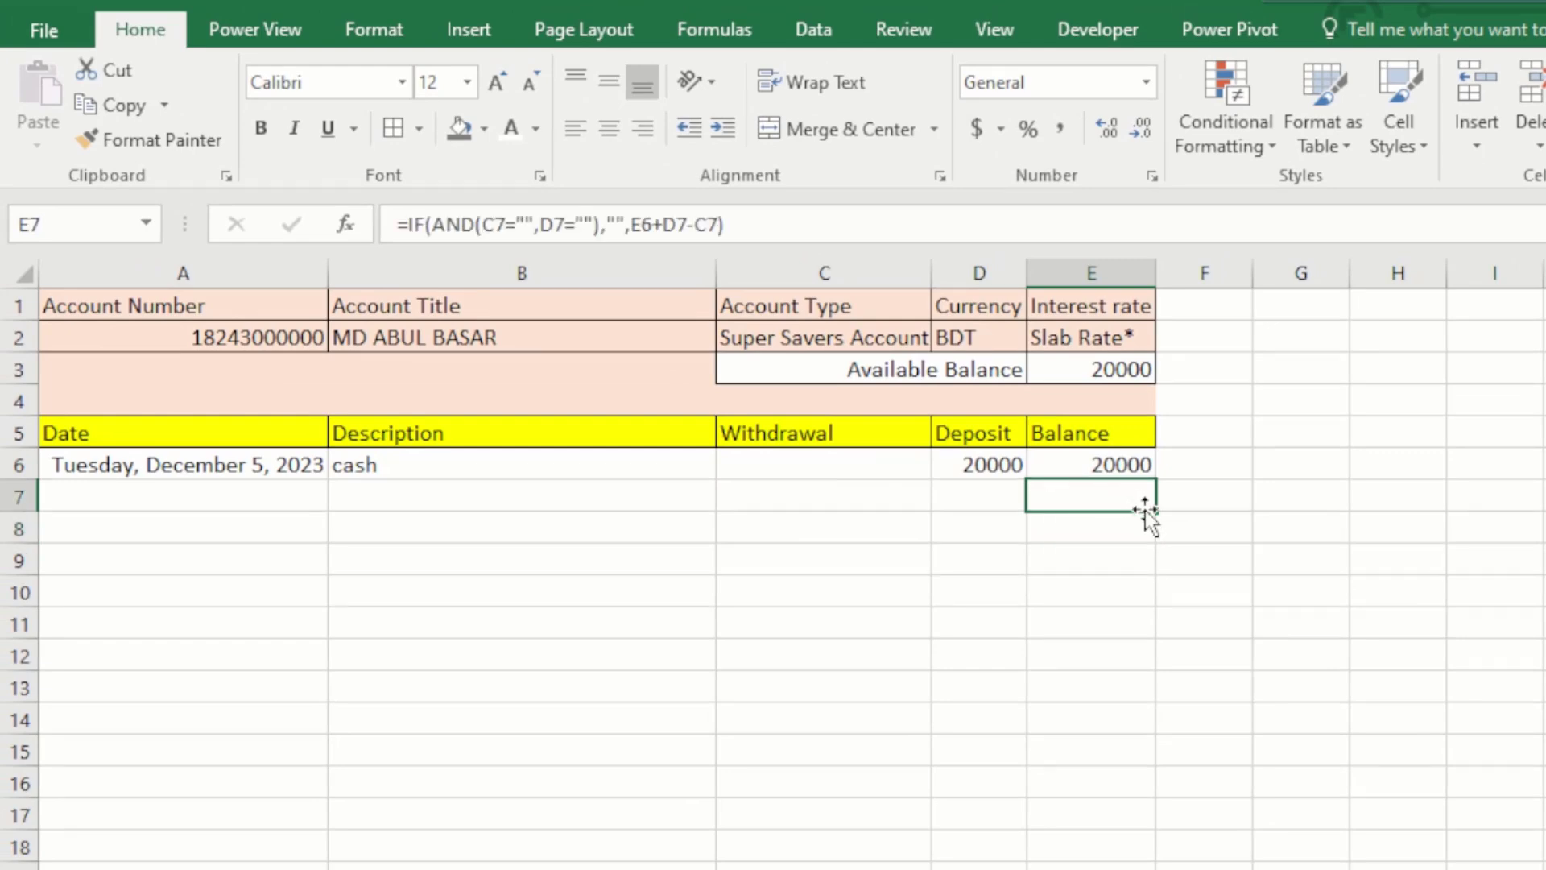
drag(1157, 525, 1156, 868)
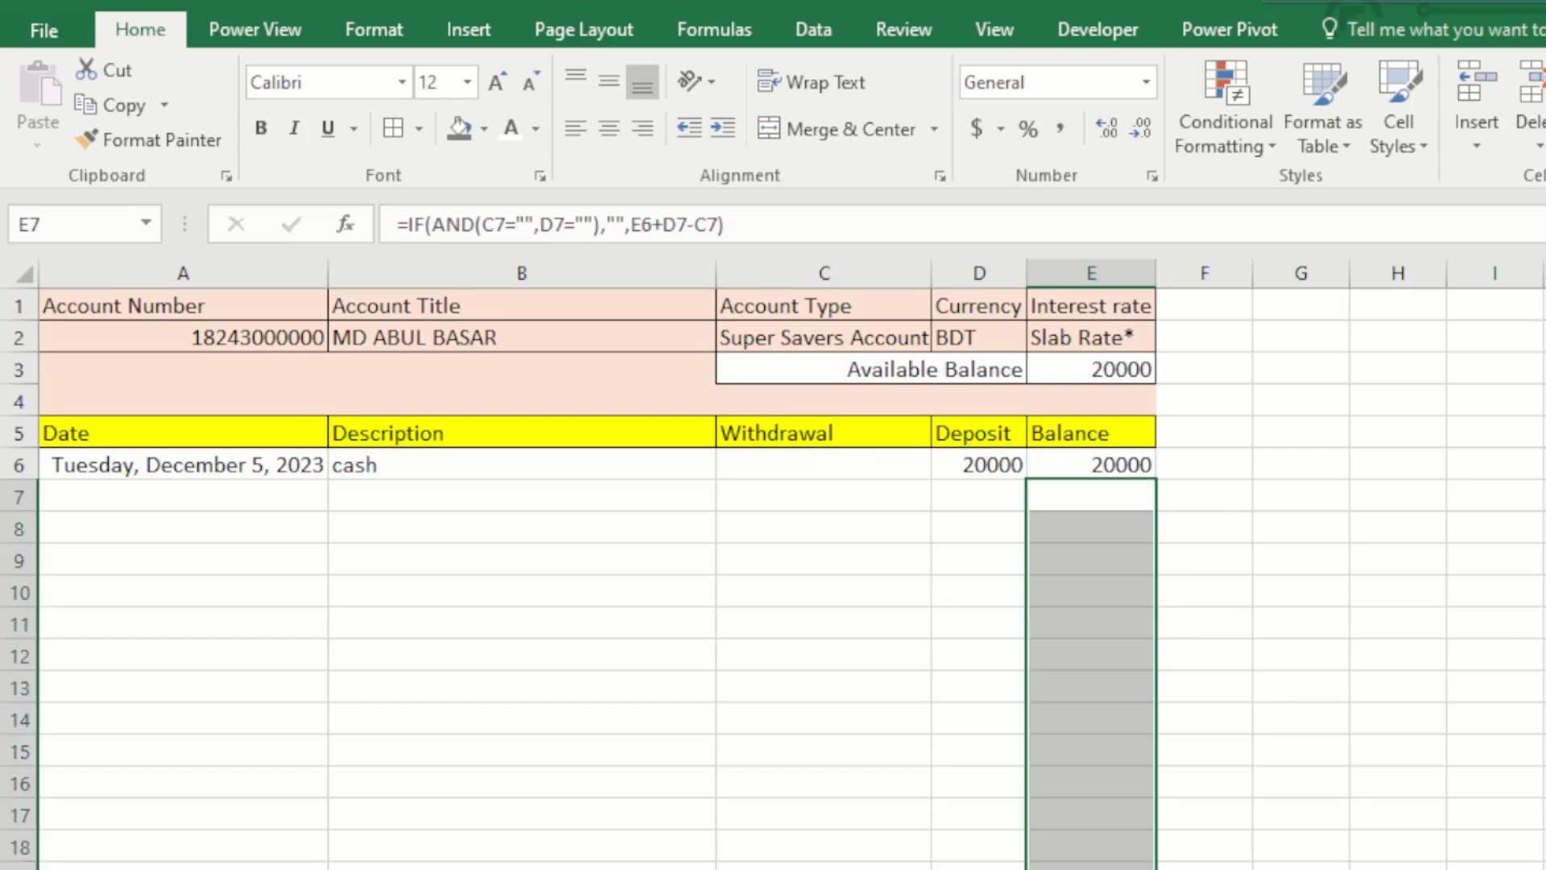
Enter the description today income in B7 and a deposit of 10000 in D7
click(829, 483)
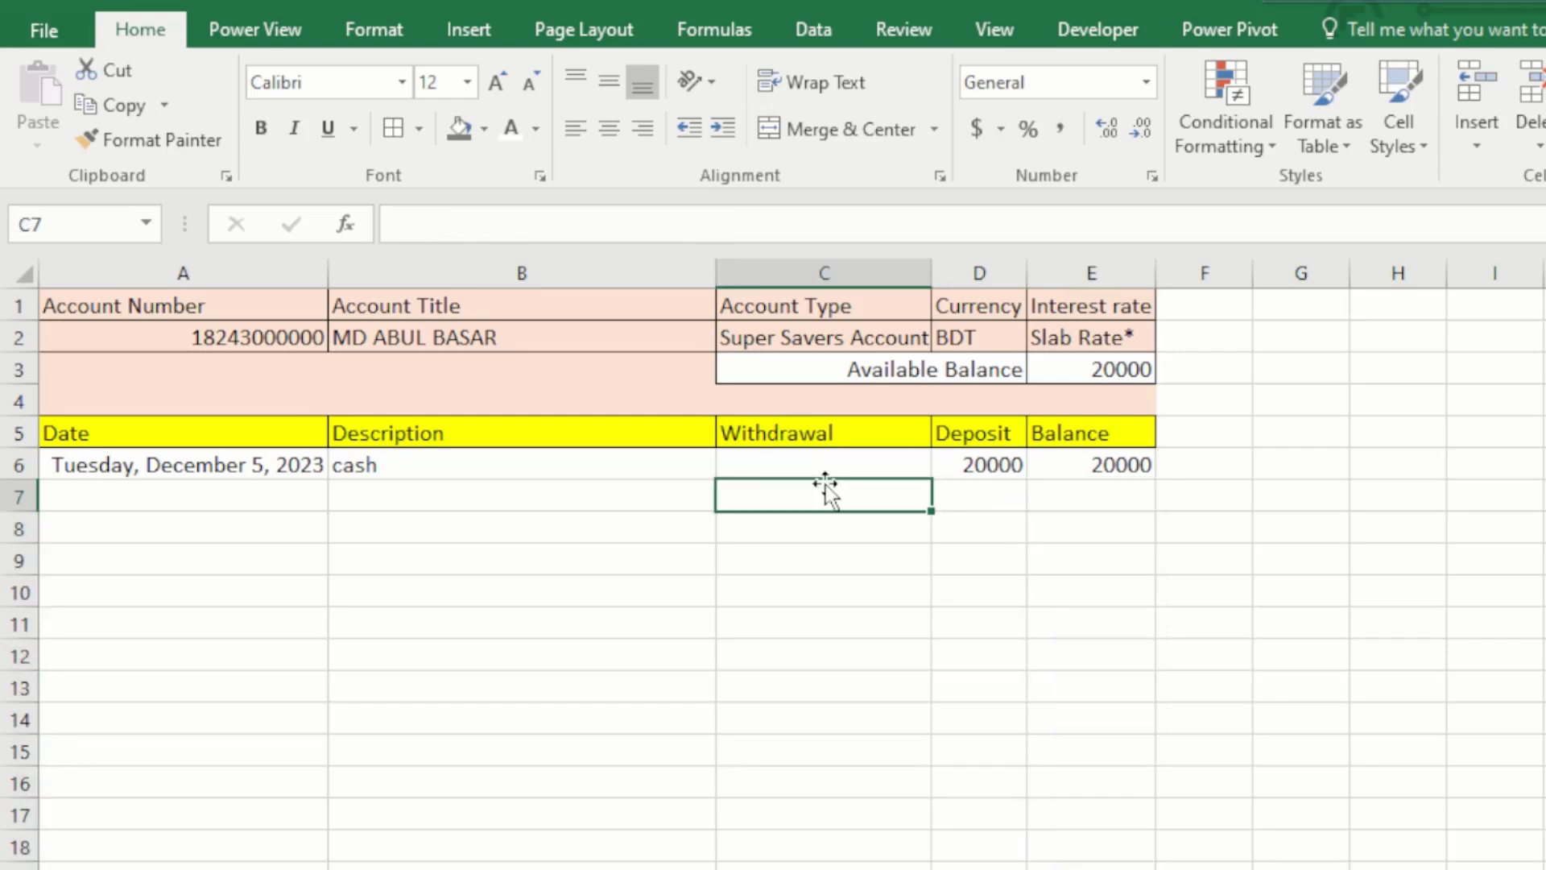
click(545, 496)
text(today income)
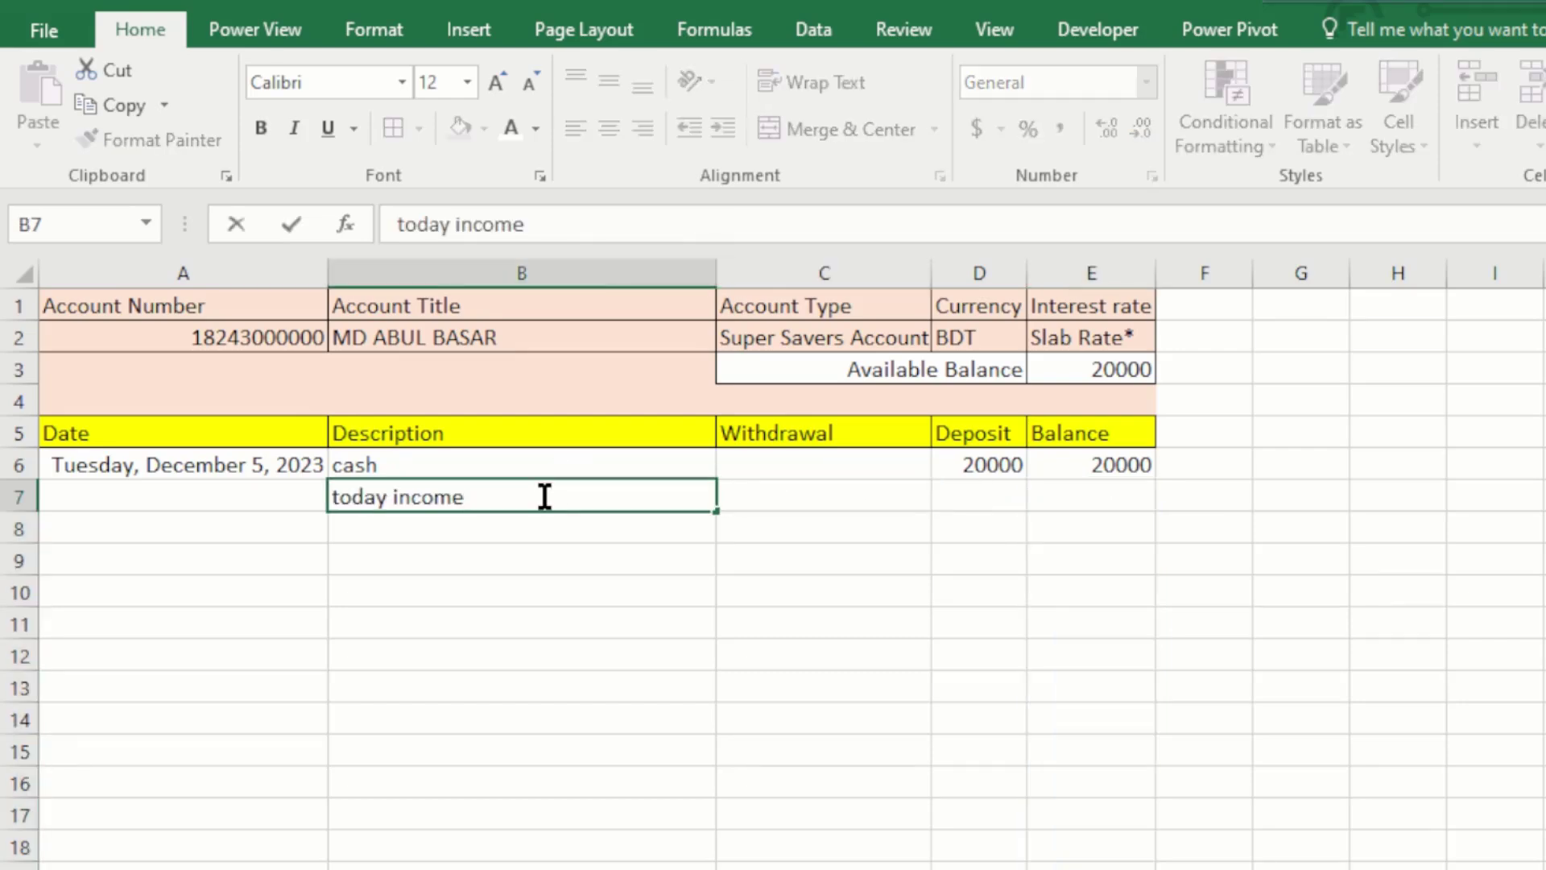
key(Tab)
key(Tab)
text(1000)
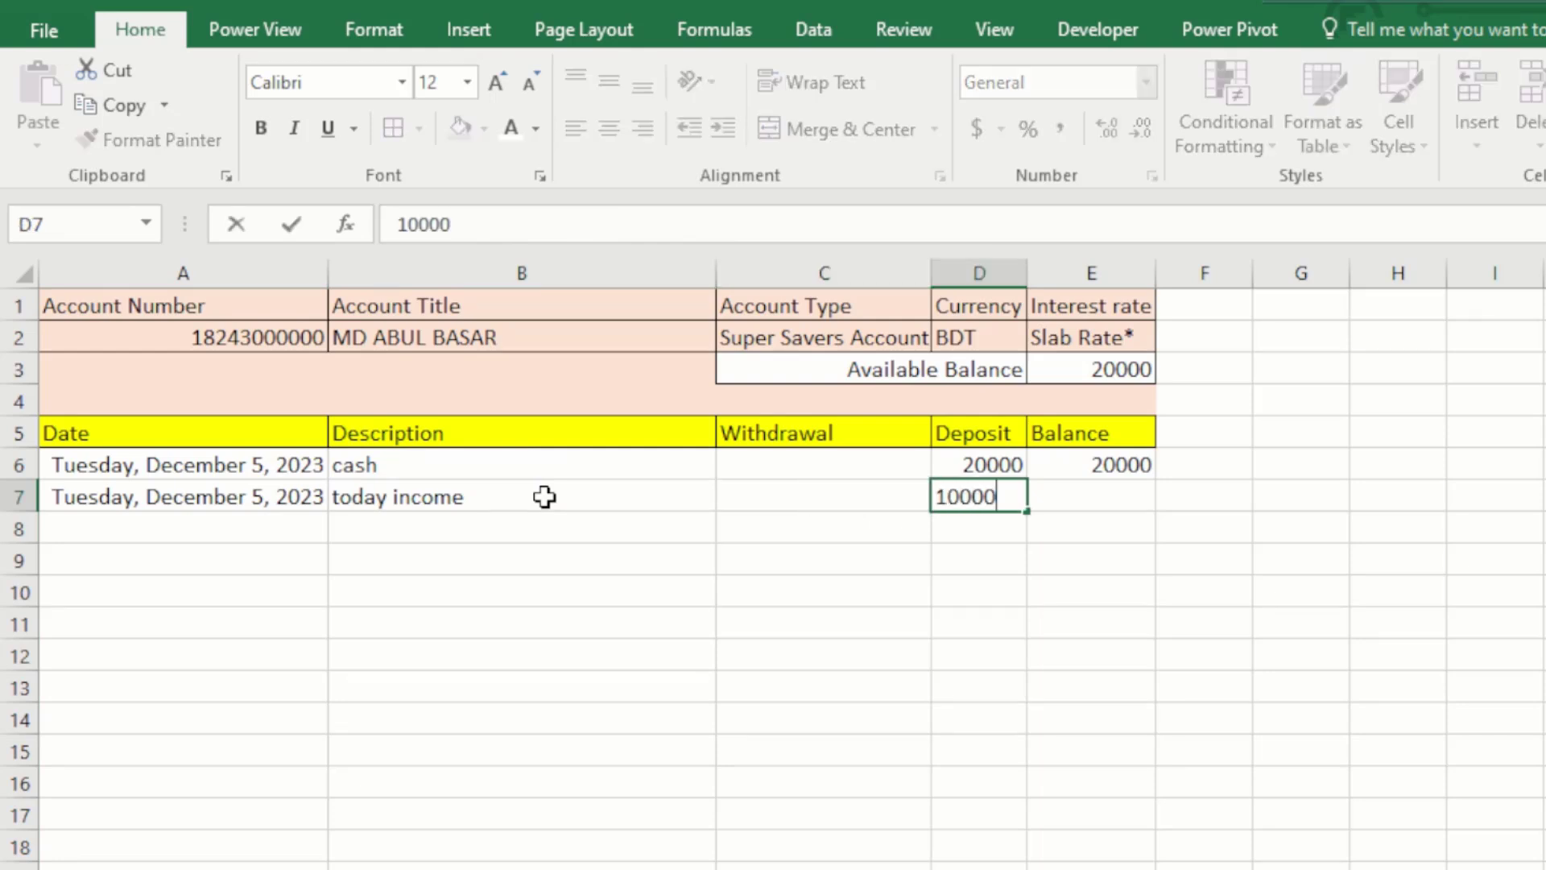
key(Return)
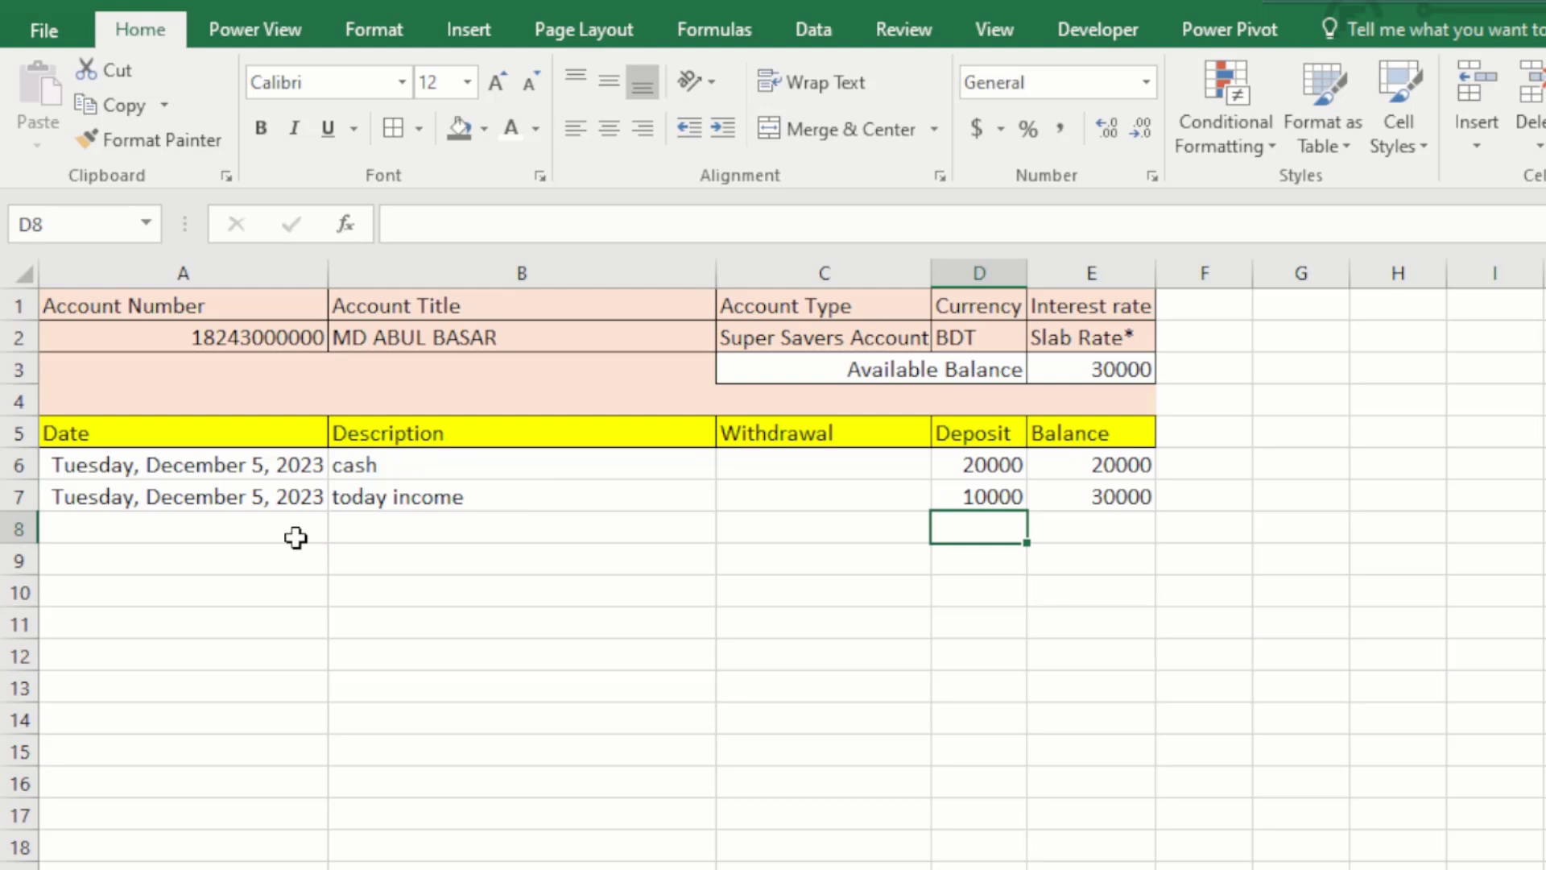
Enter the description house rent in B8 and a withdrawal of 12000 in C8
click(398, 538)
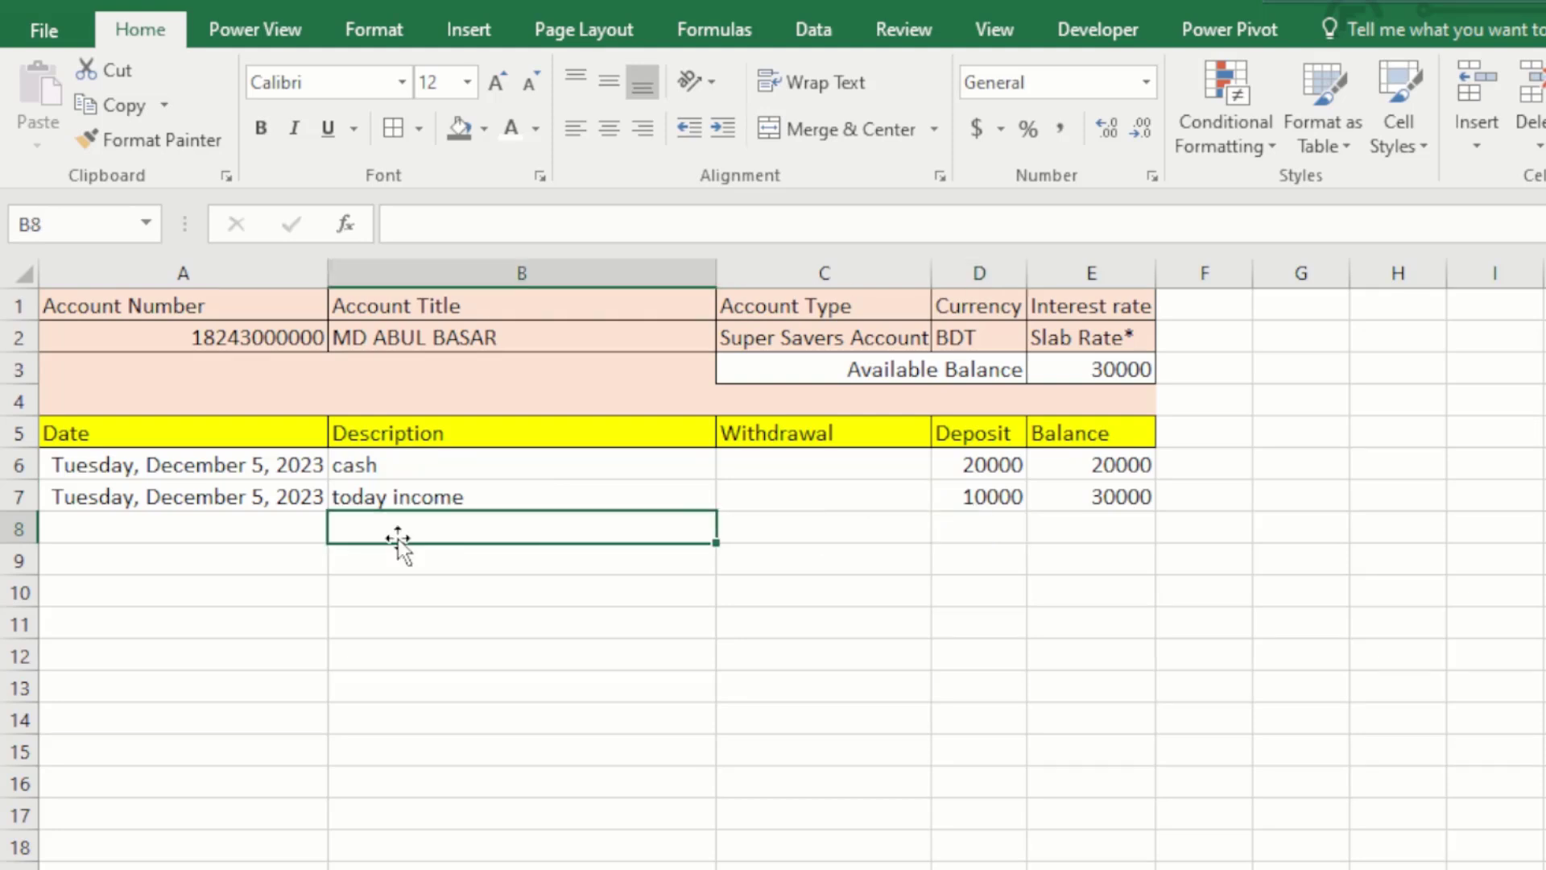
text(housen)
key(BackSpace)
key(BackSpace)
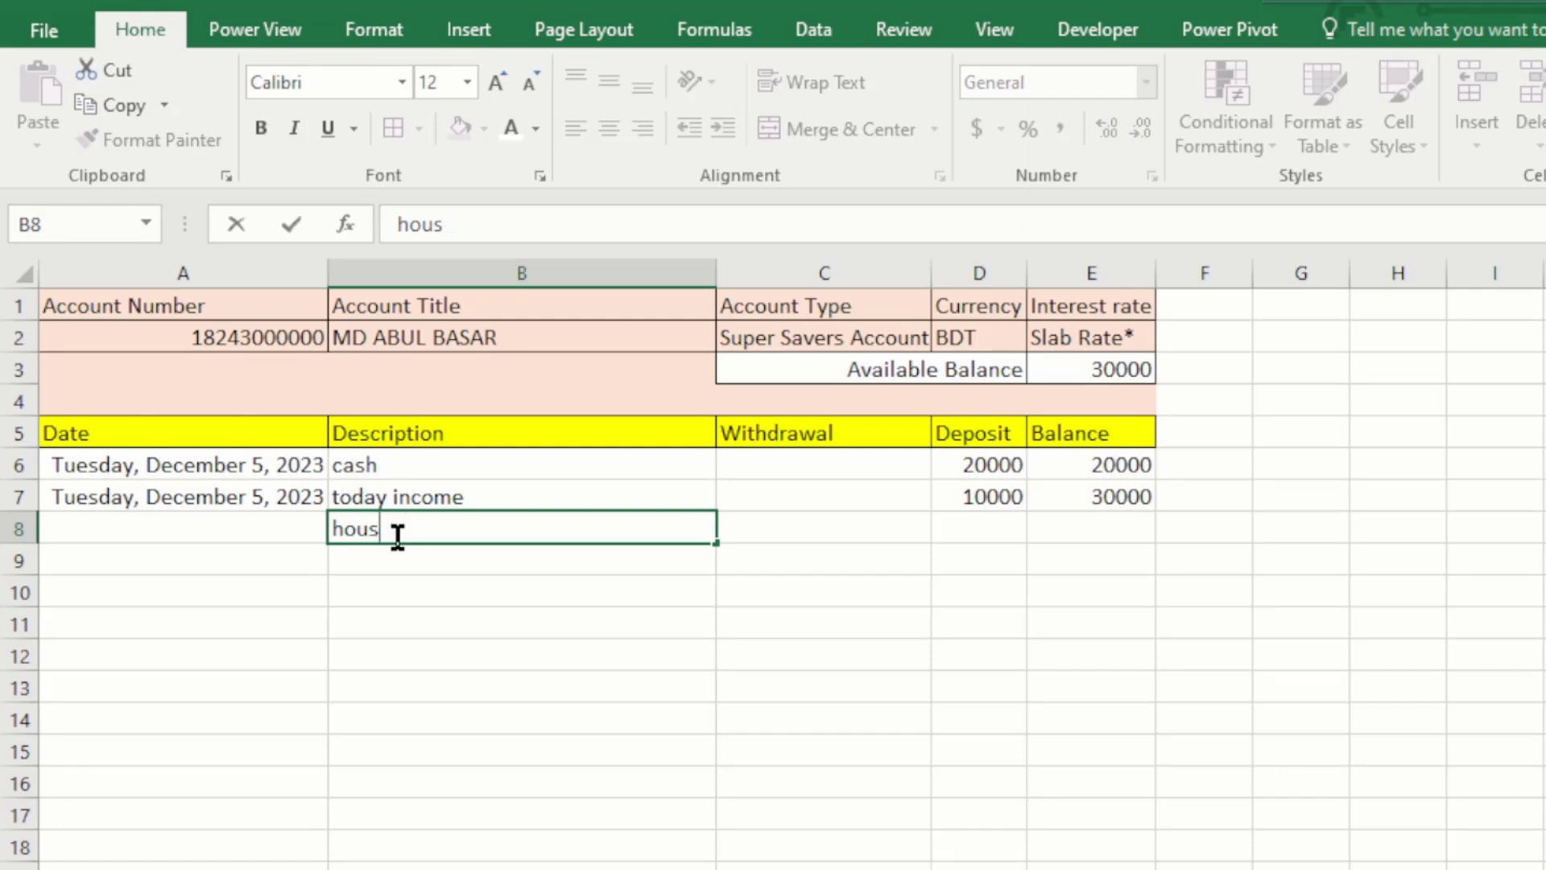
text(e rent)
key(Tab)
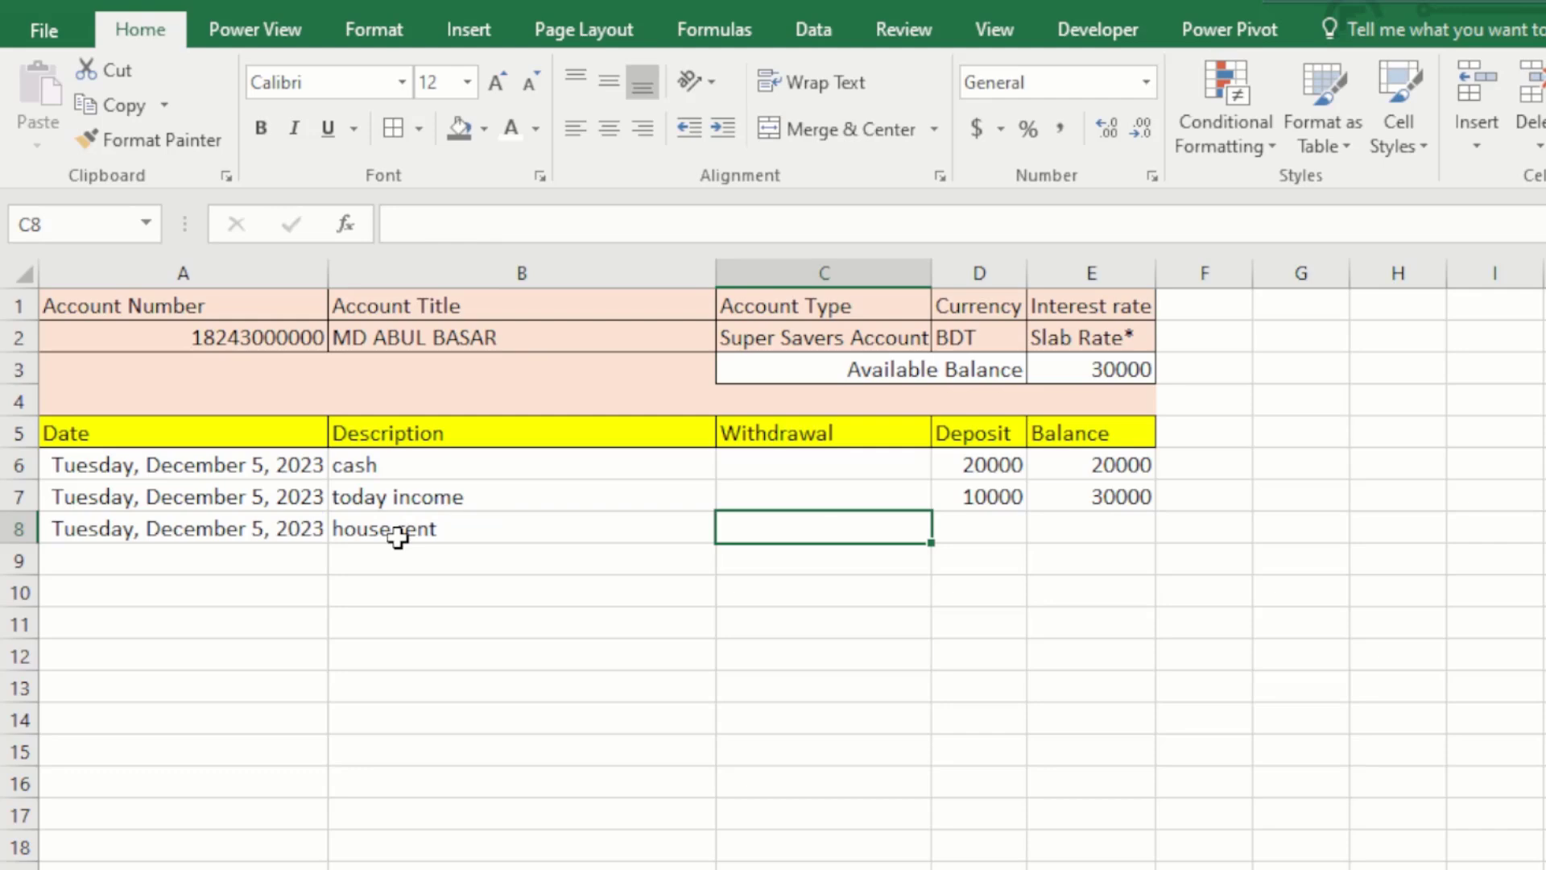
text(12000)
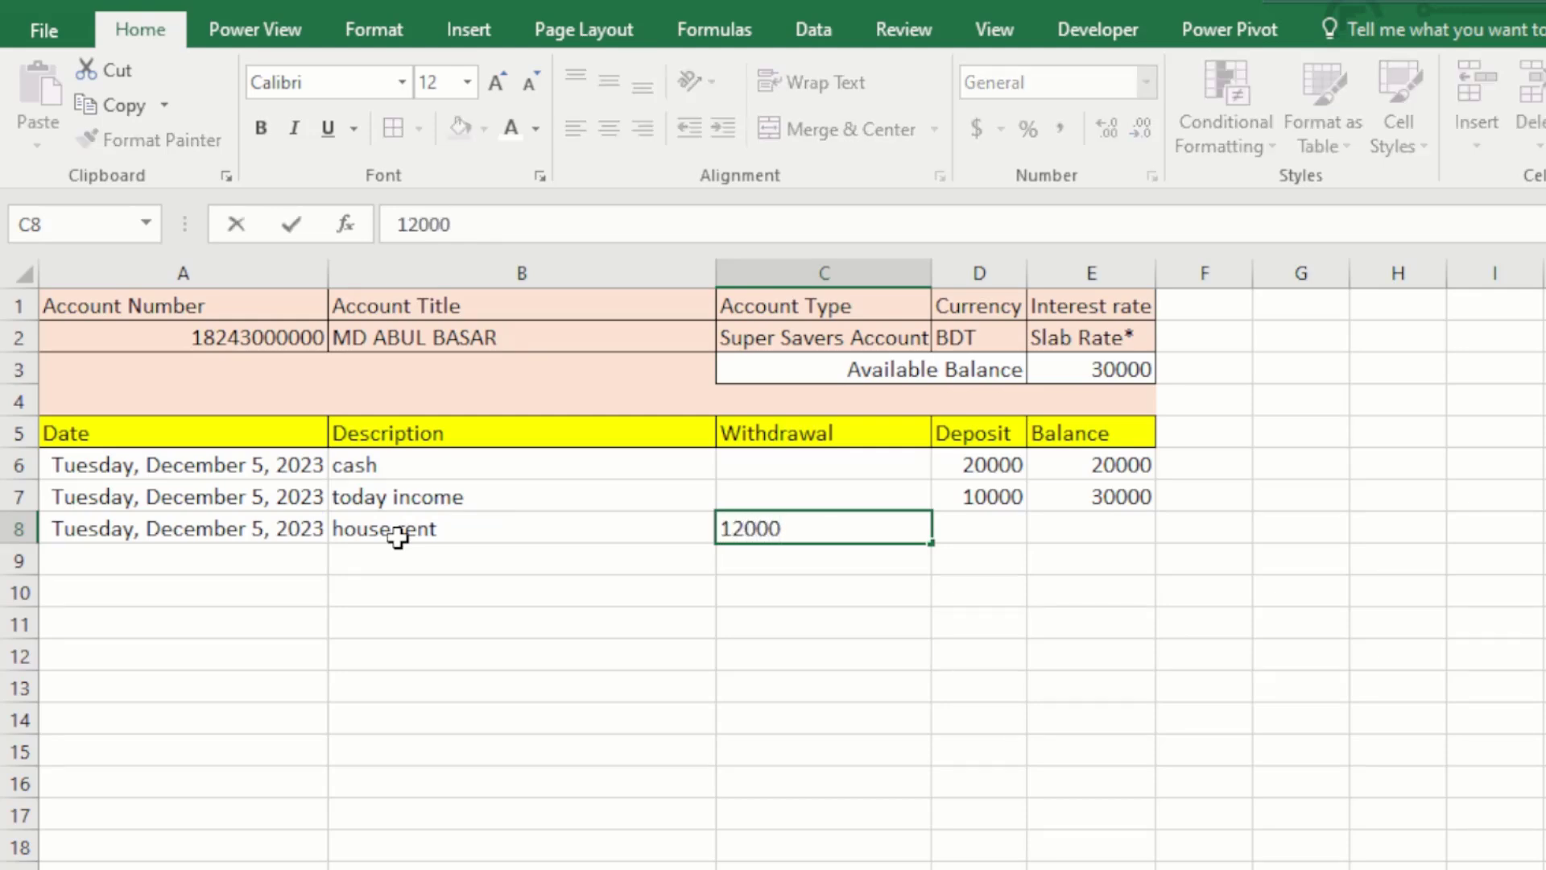
key(Return)
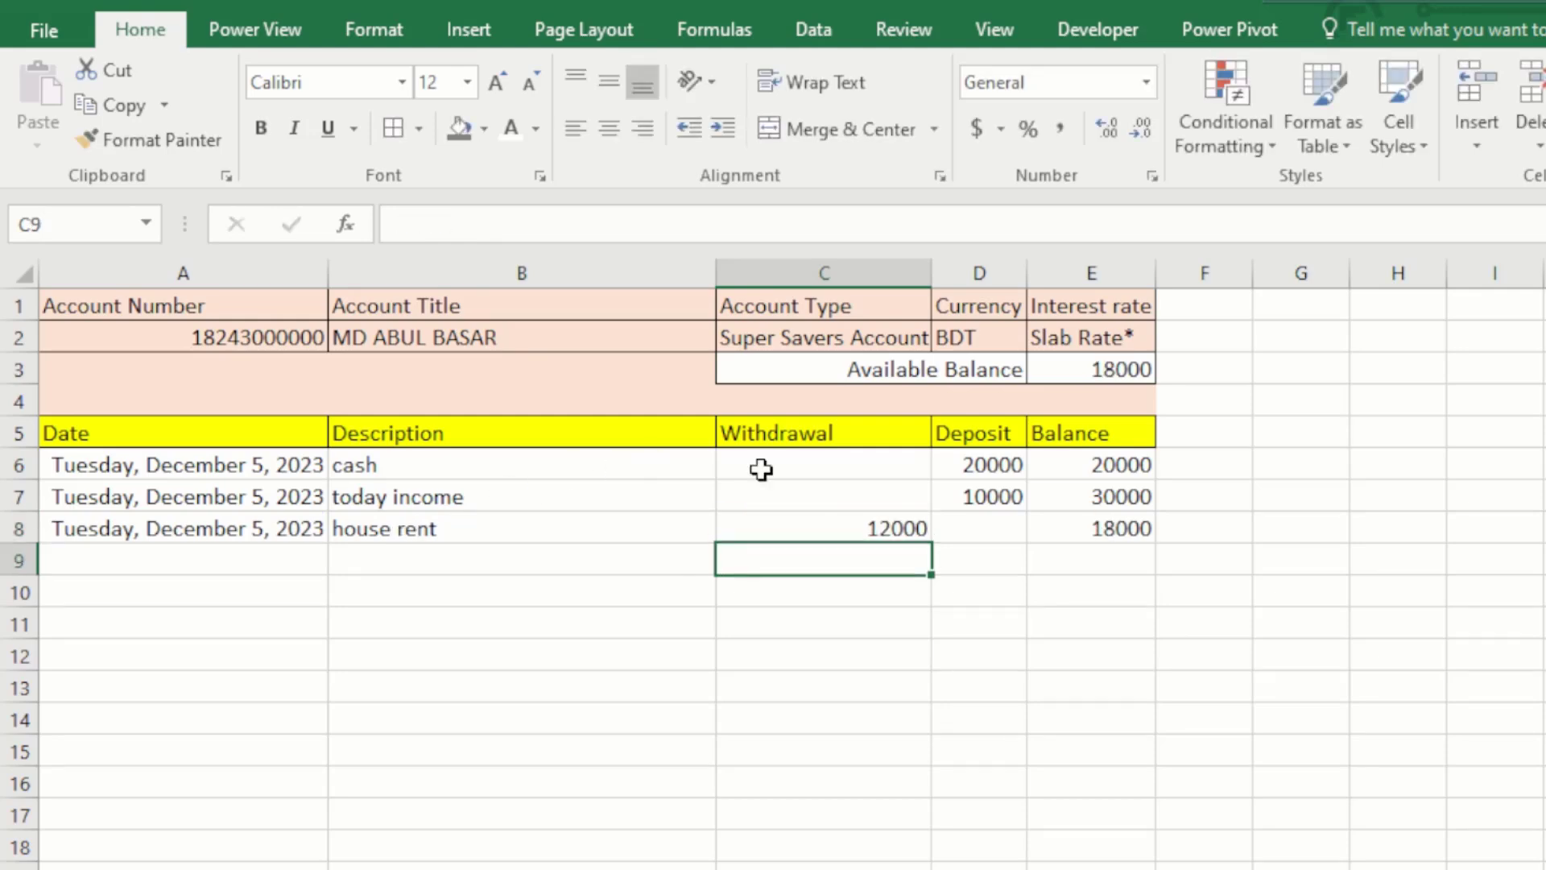
Check the running balances in E7 and E8 against the withdrawal in C8, and examine the available balance in E3
click(1087, 529)
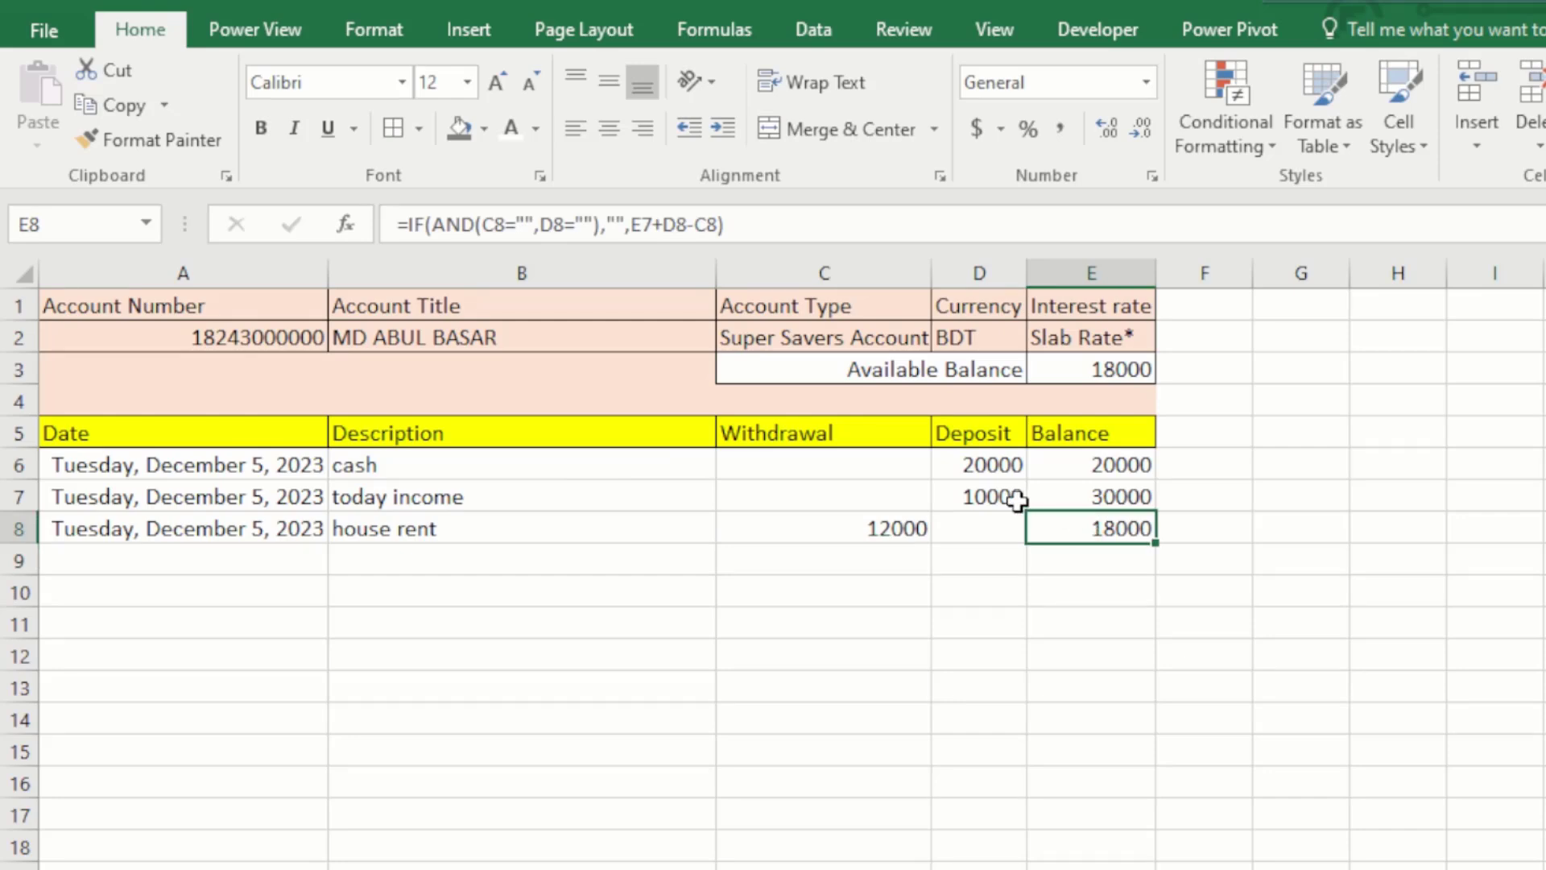
click(1067, 502)
click(904, 531)
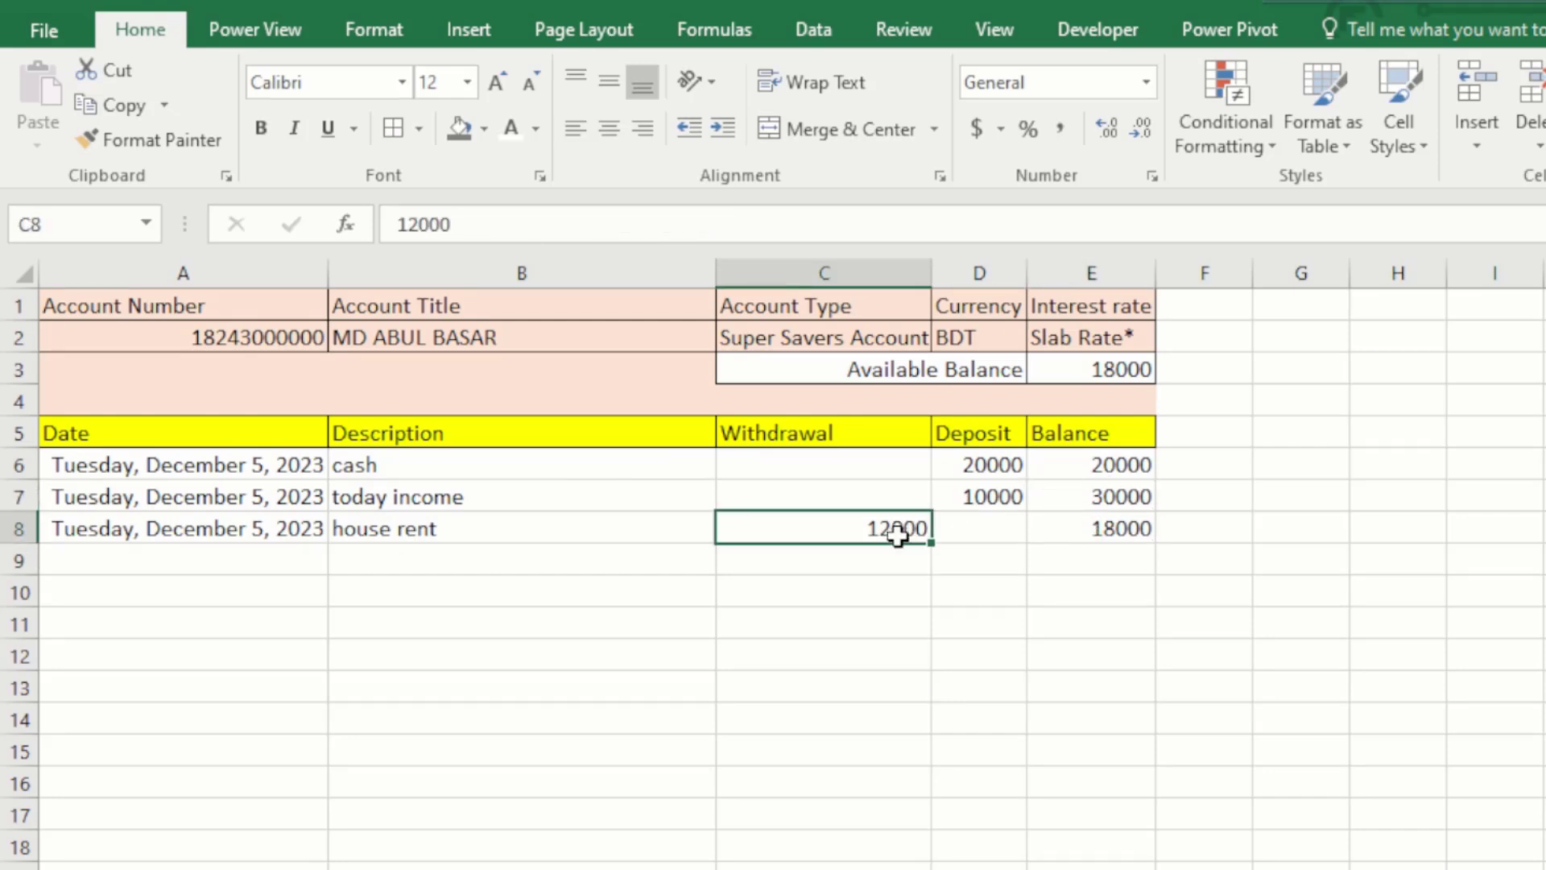
click(1105, 528)
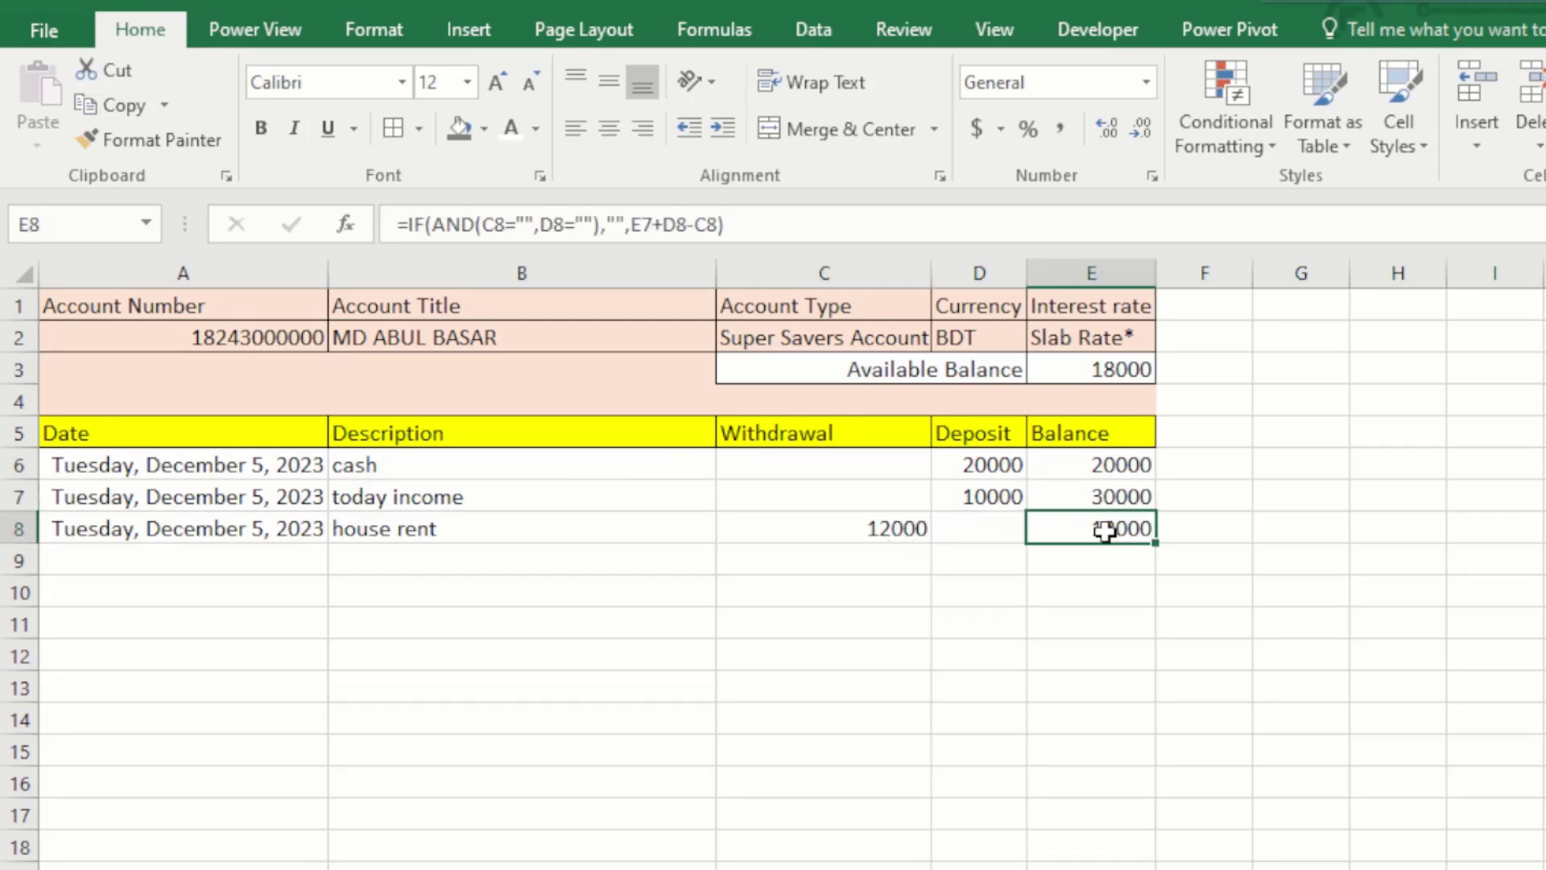
key(Down)
click(899, 368)
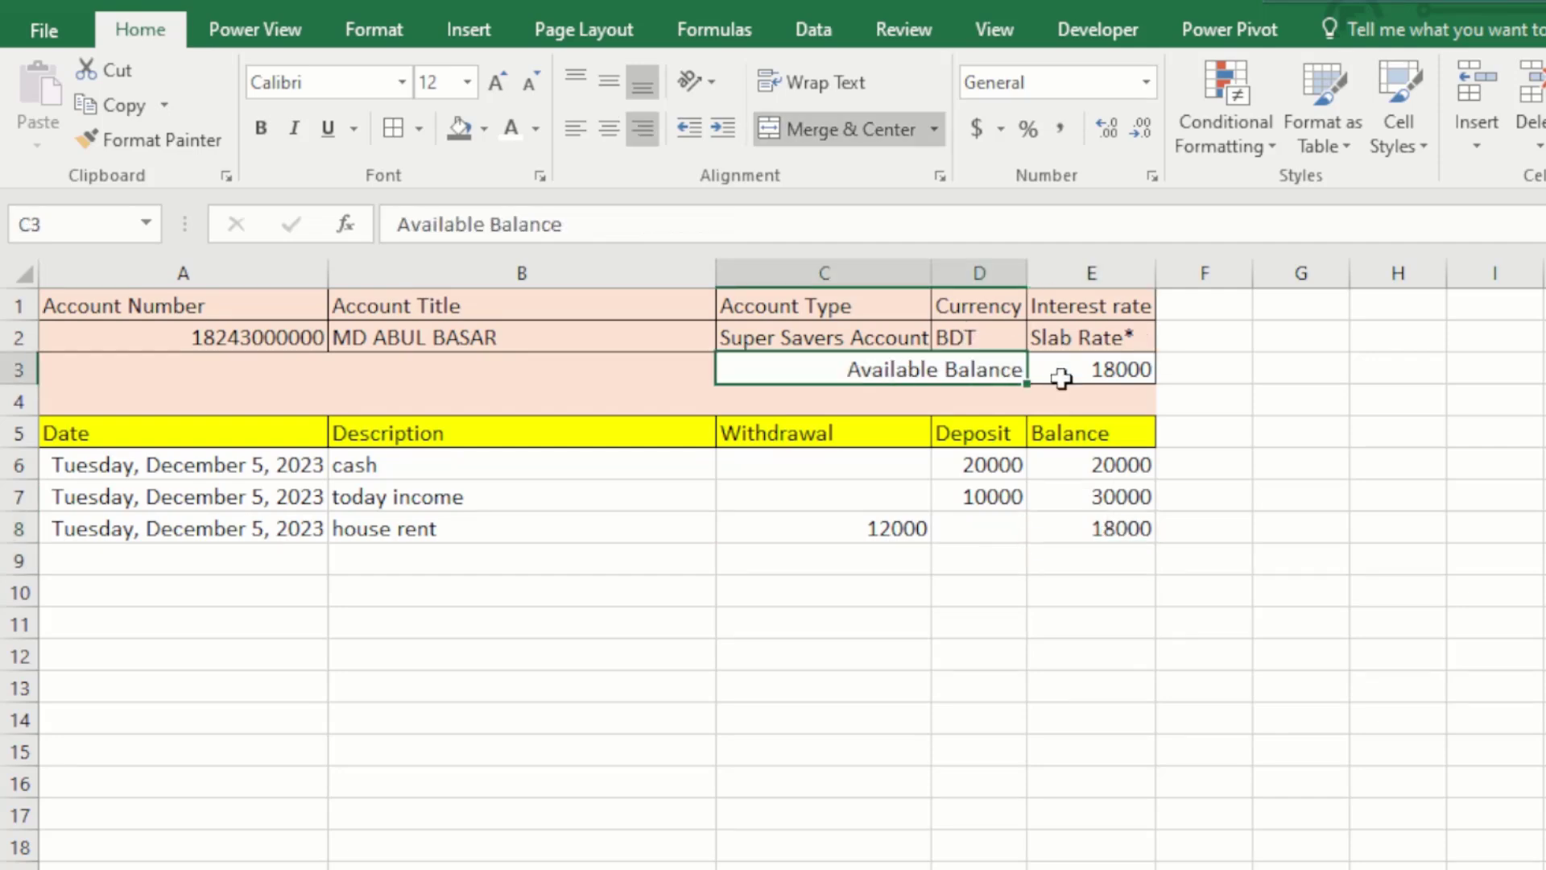
click(1118, 390)
click(451, 565)
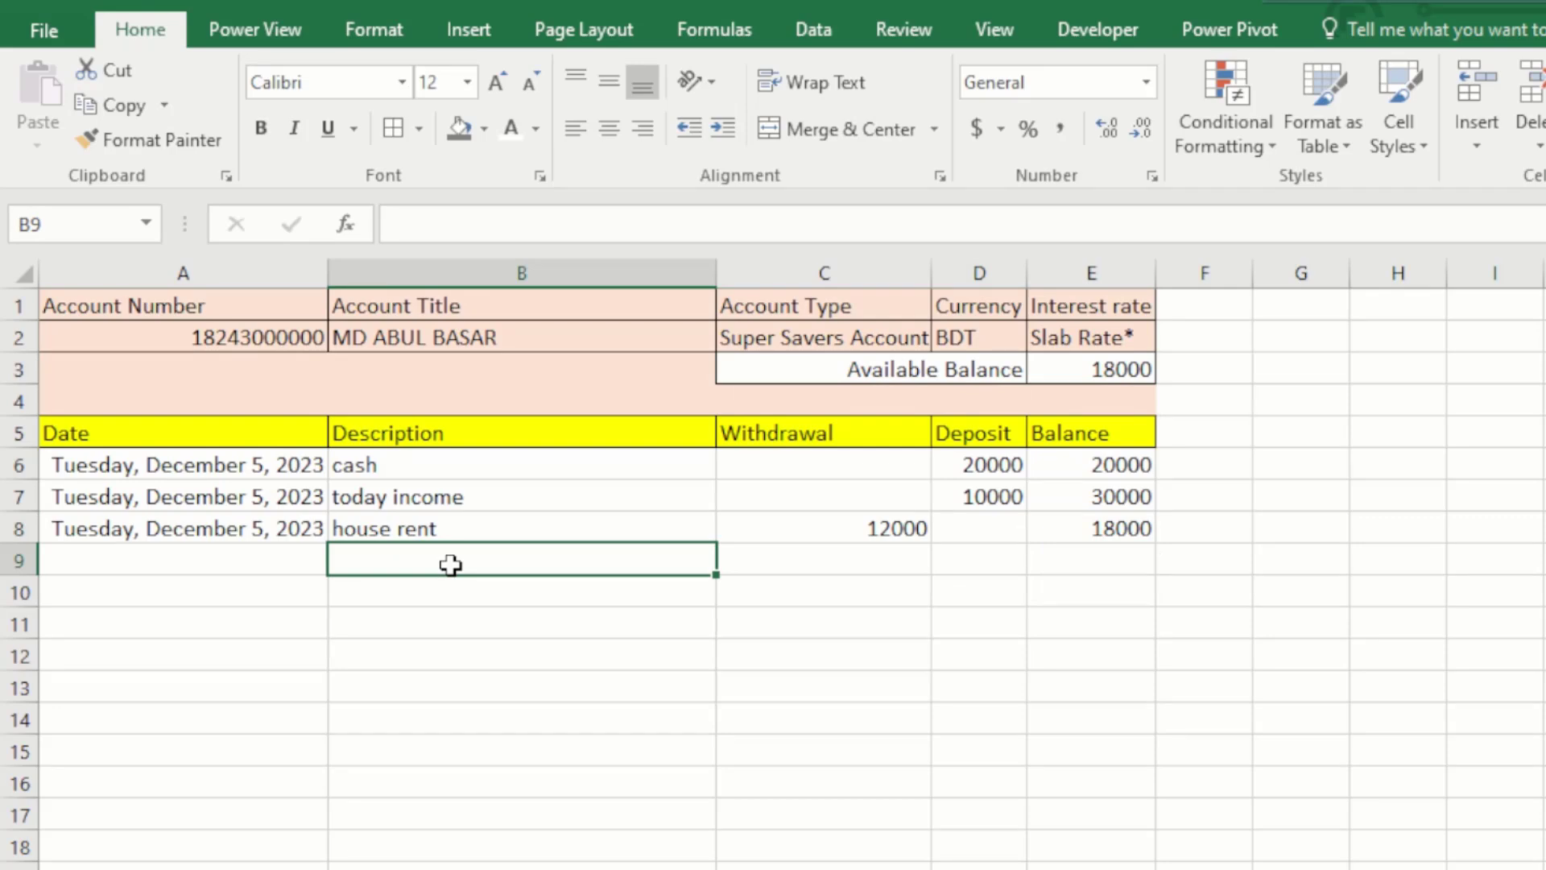
Enter the description today maketing in B9 and a withdrawal of 5000 in C9
text(ta)
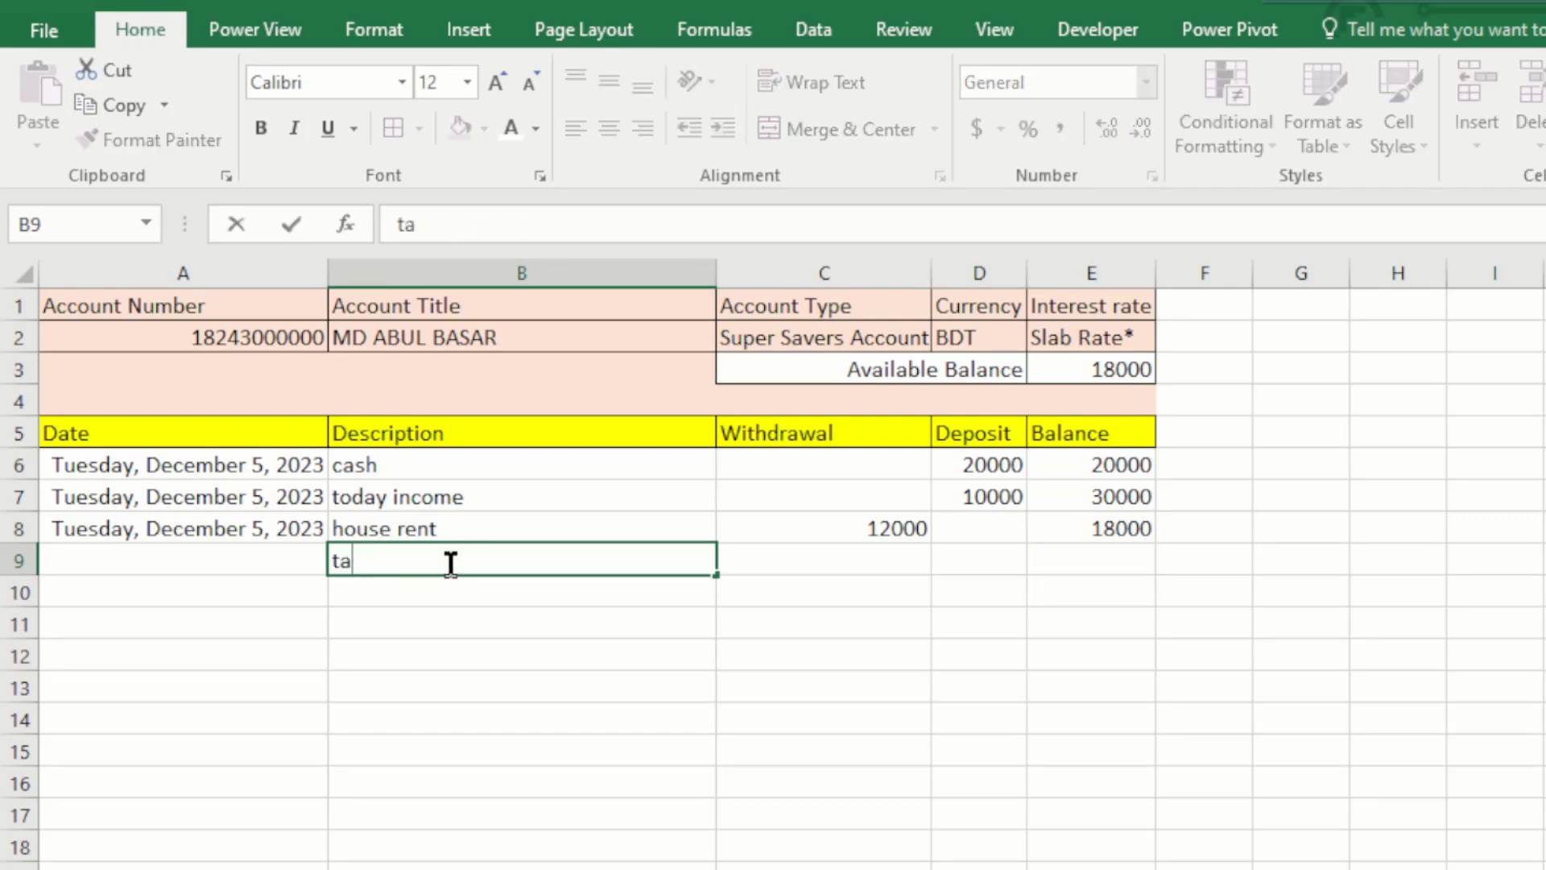
key(BackSpace)
text(oday maketing)
key(Tab)
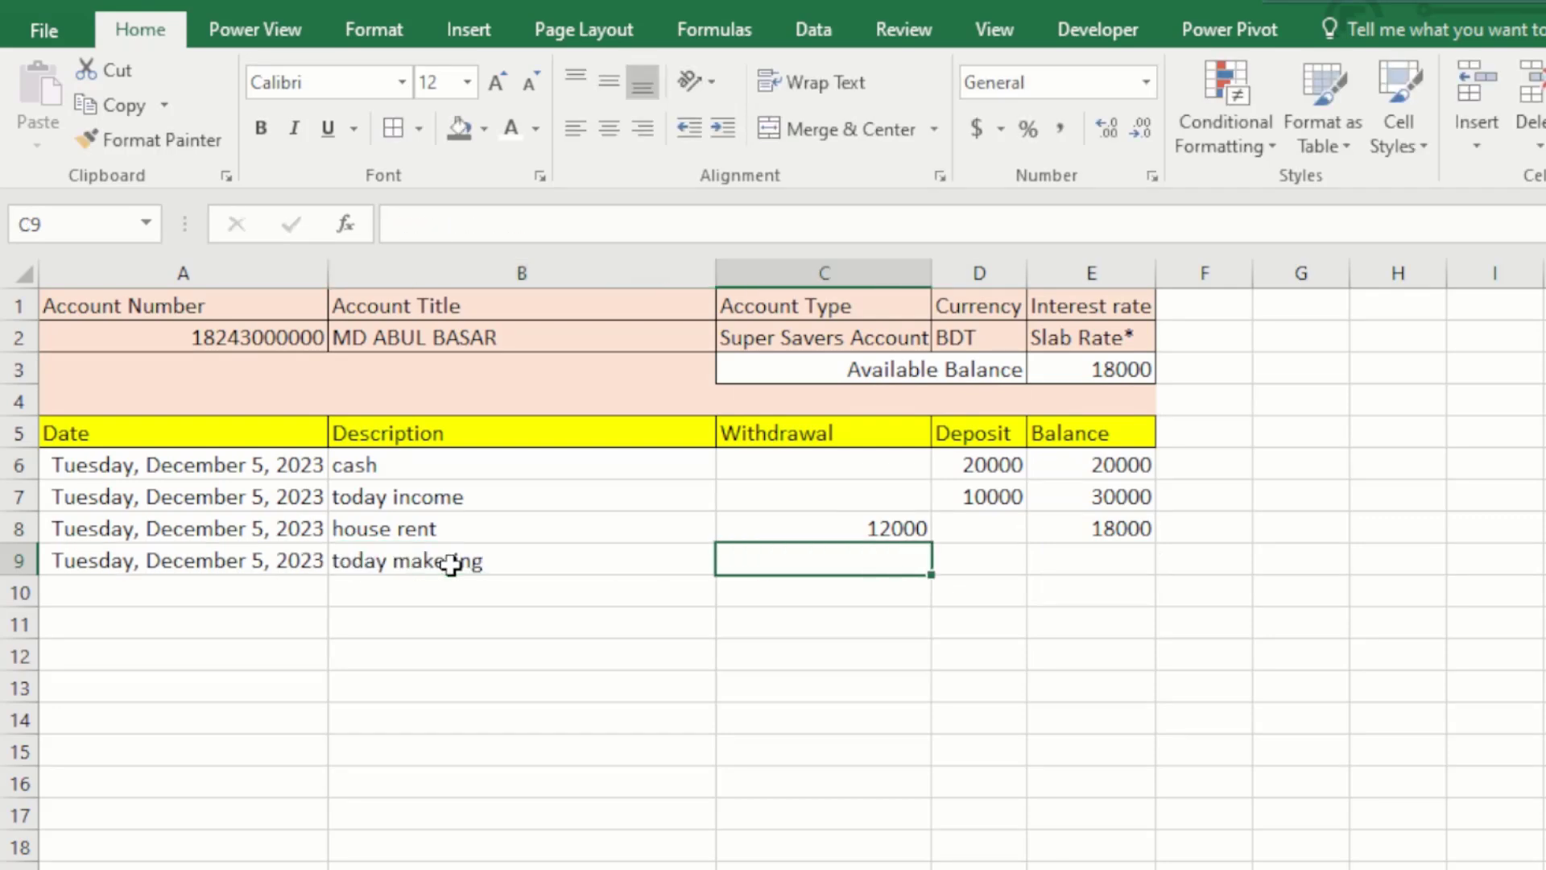
text(5000)
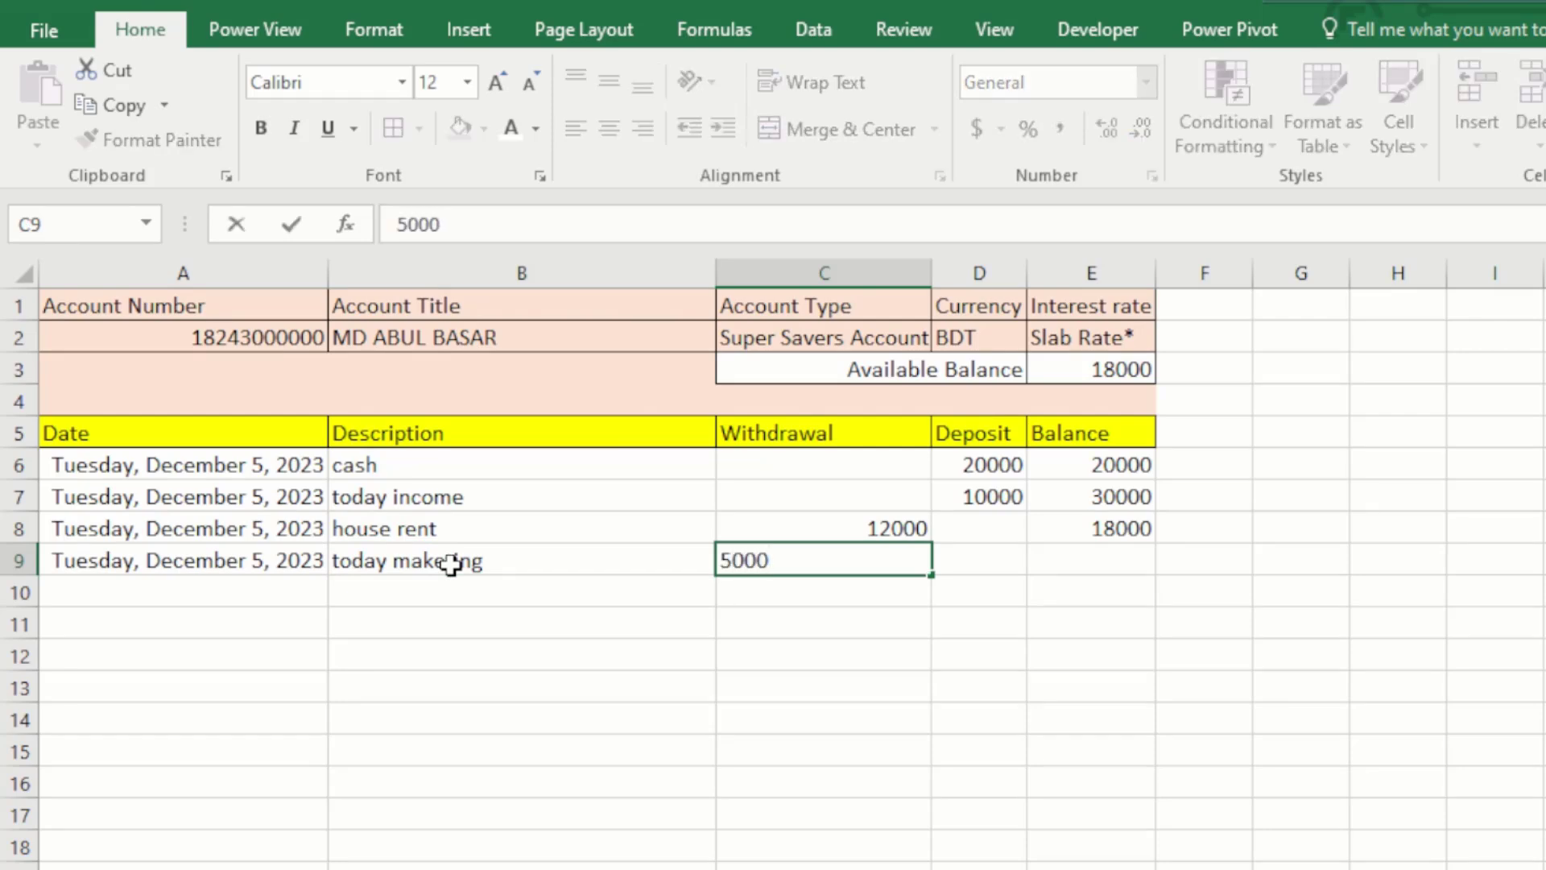
key(Tab)
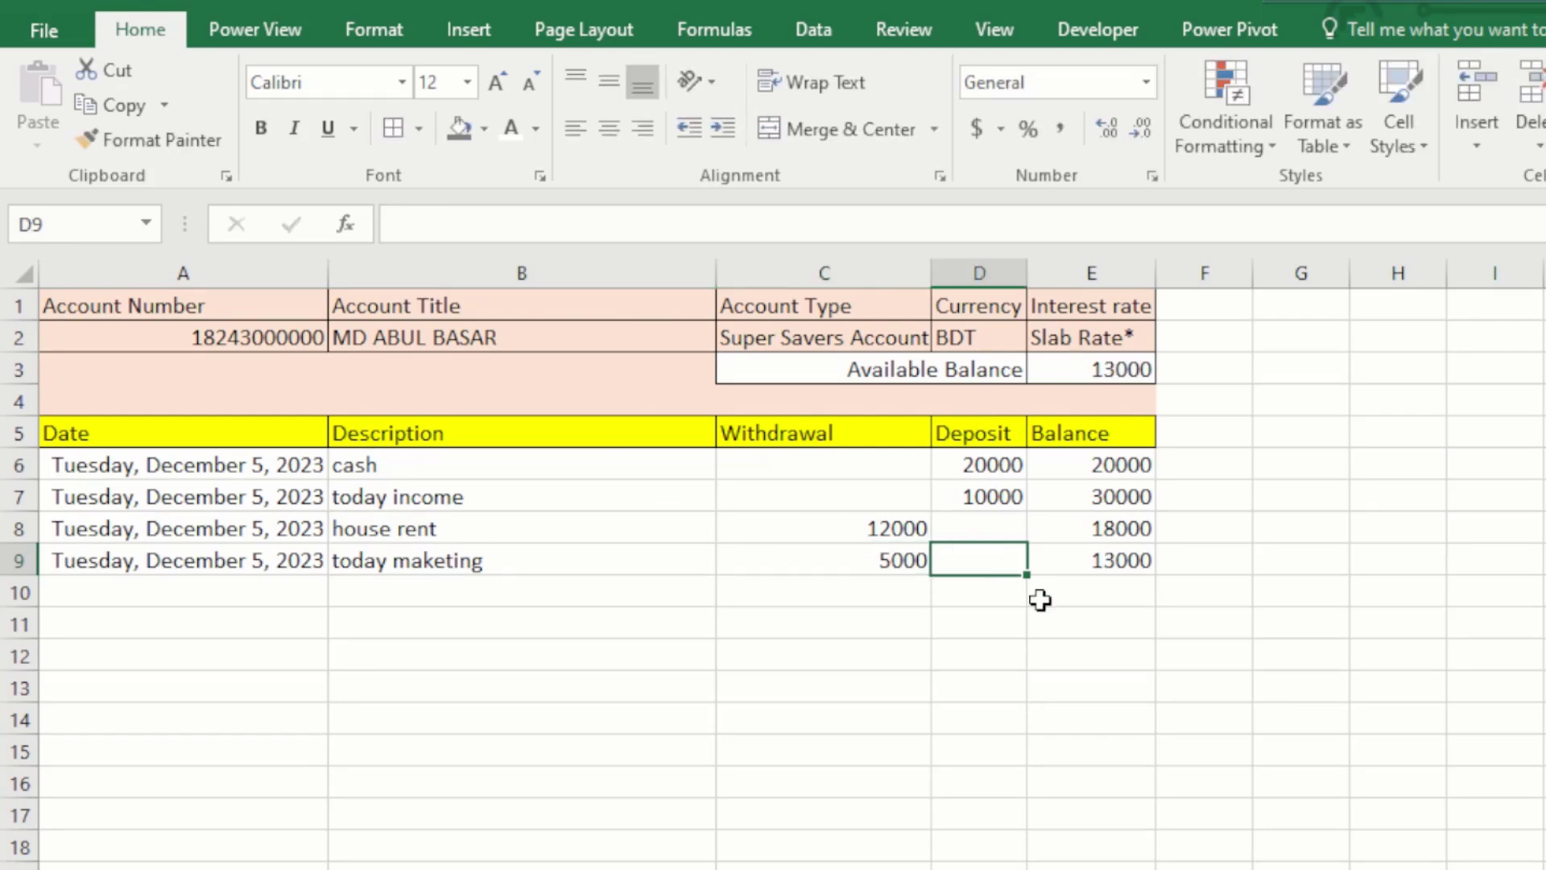
Check the running balances in E8 and E9, the formula in E10, and the Withdrawal entries
click(1123, 561)
click(1122, 529)
click(1121, 555)
click(1111, 593)
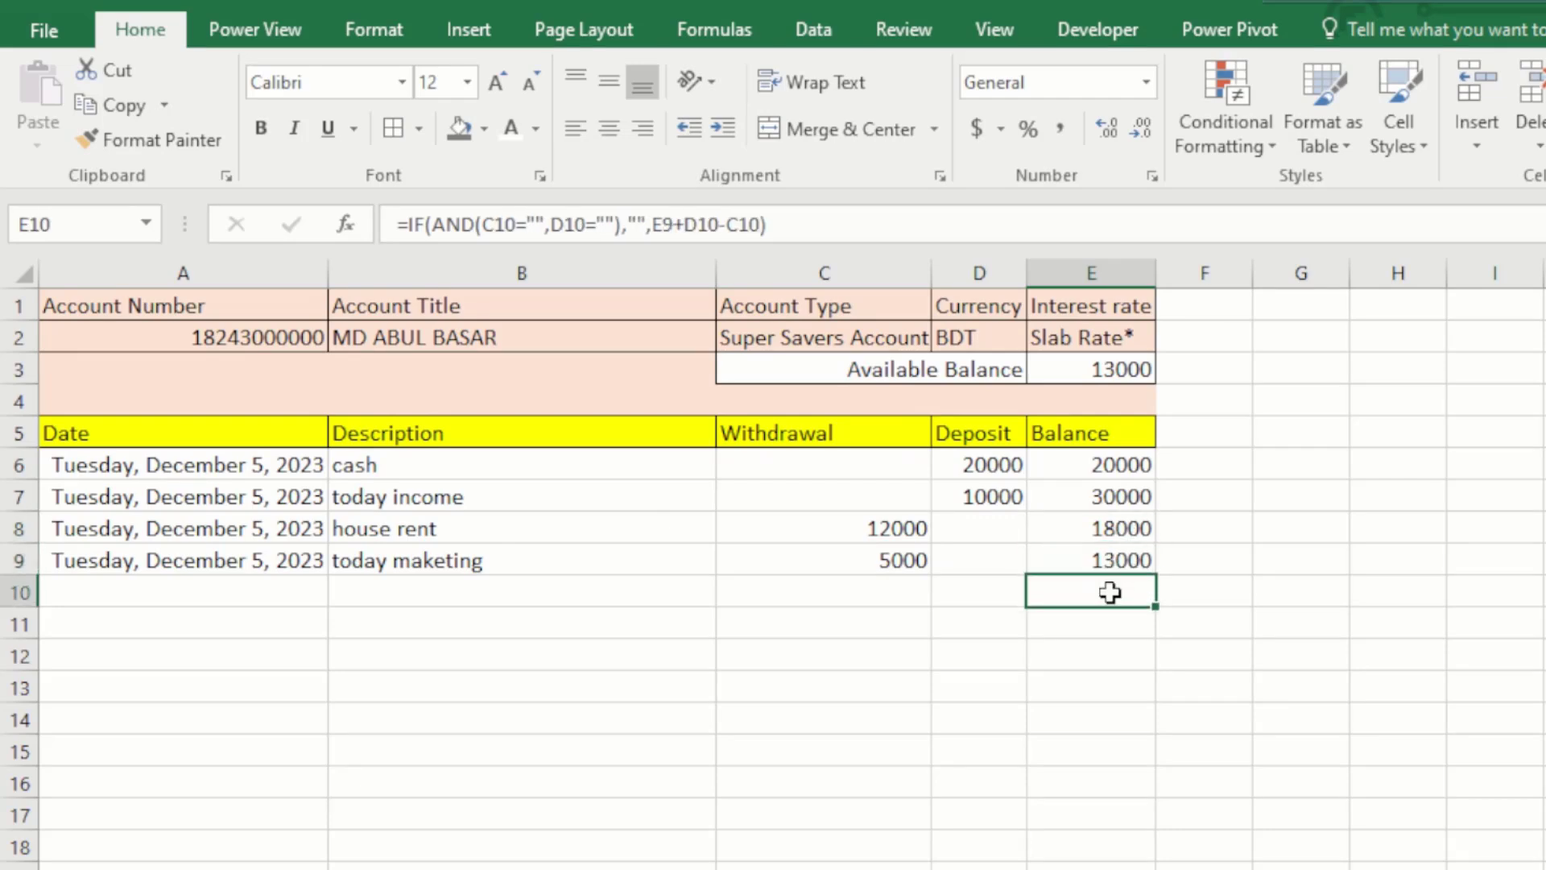
click(859, 529)
click(823, 455)
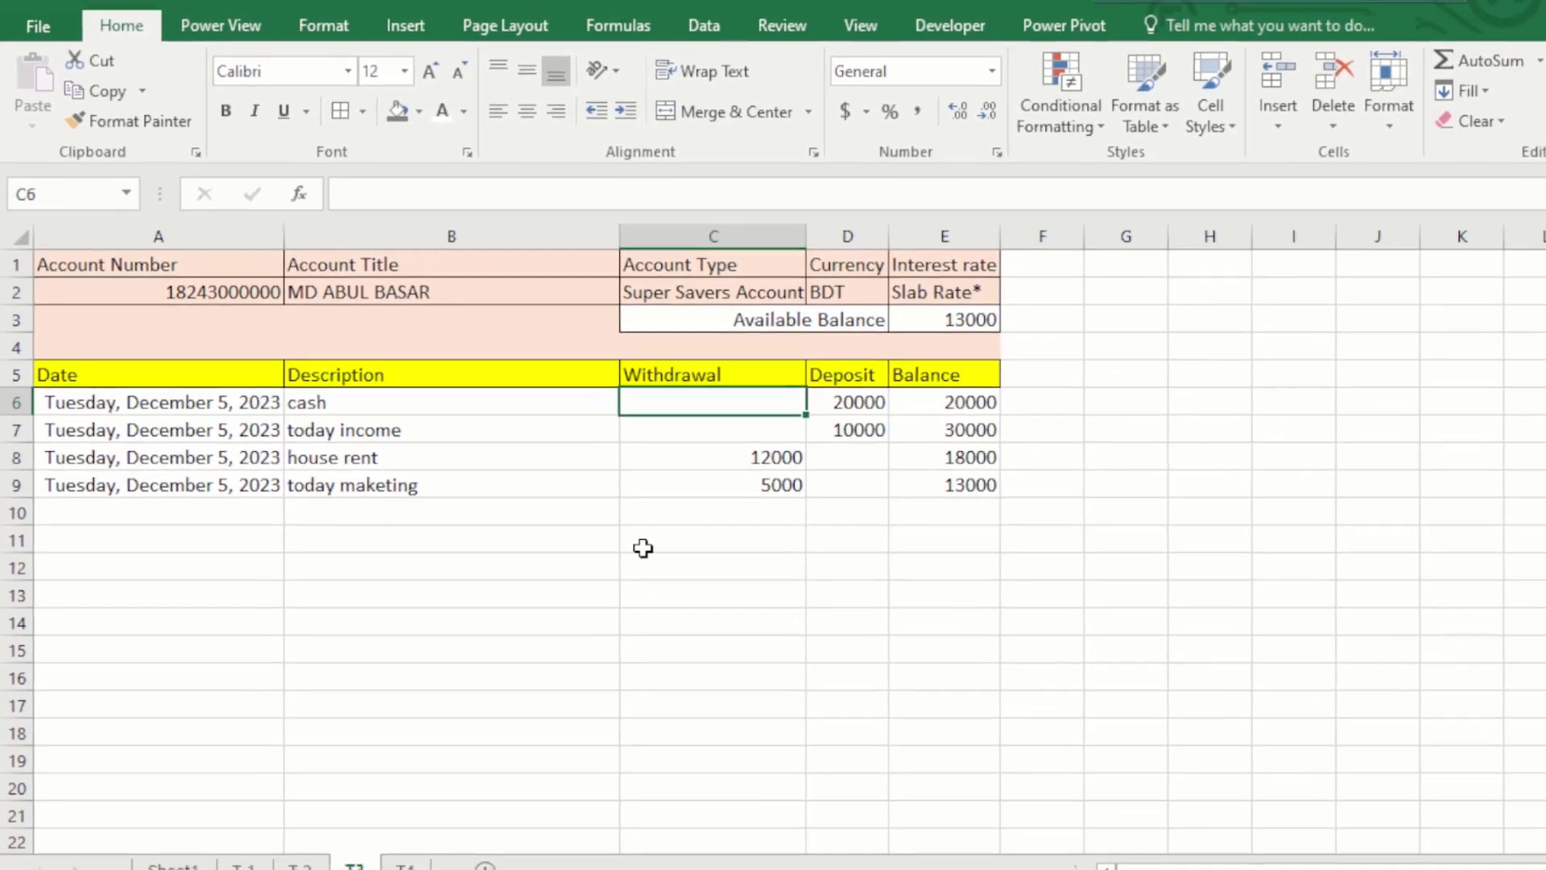
Review the Withdrawal and Deposit columns alongside the balance formulas in E7 and the first empty row
click(738, 618)
key(Up)
key(Up)
key(Up)
key(Up)
key(Left)
click(775, 362)
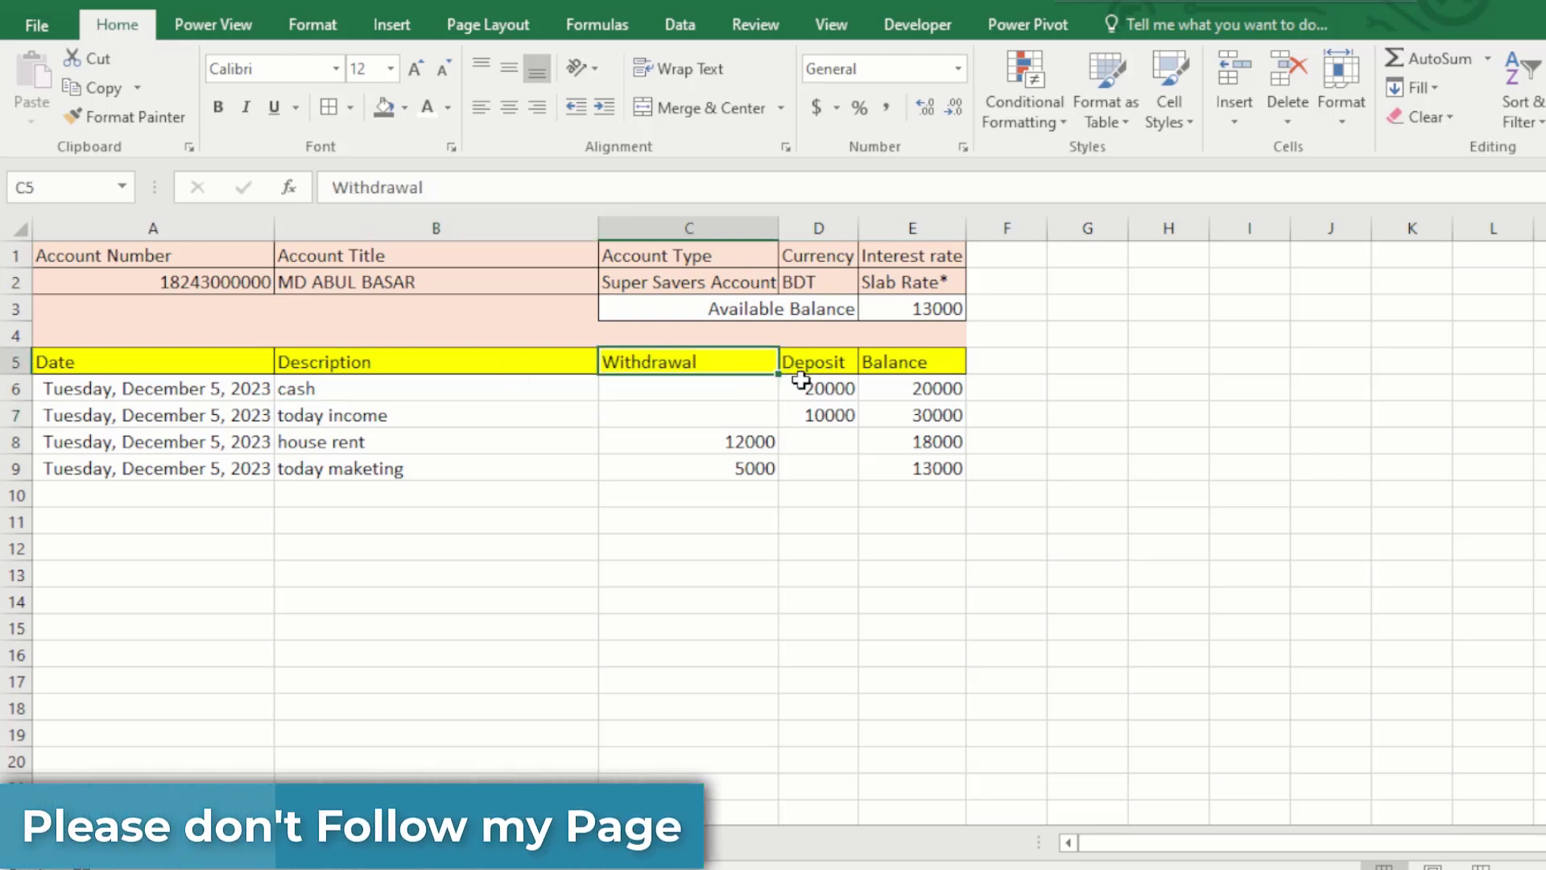
click(793, 387)
click(878, 407)
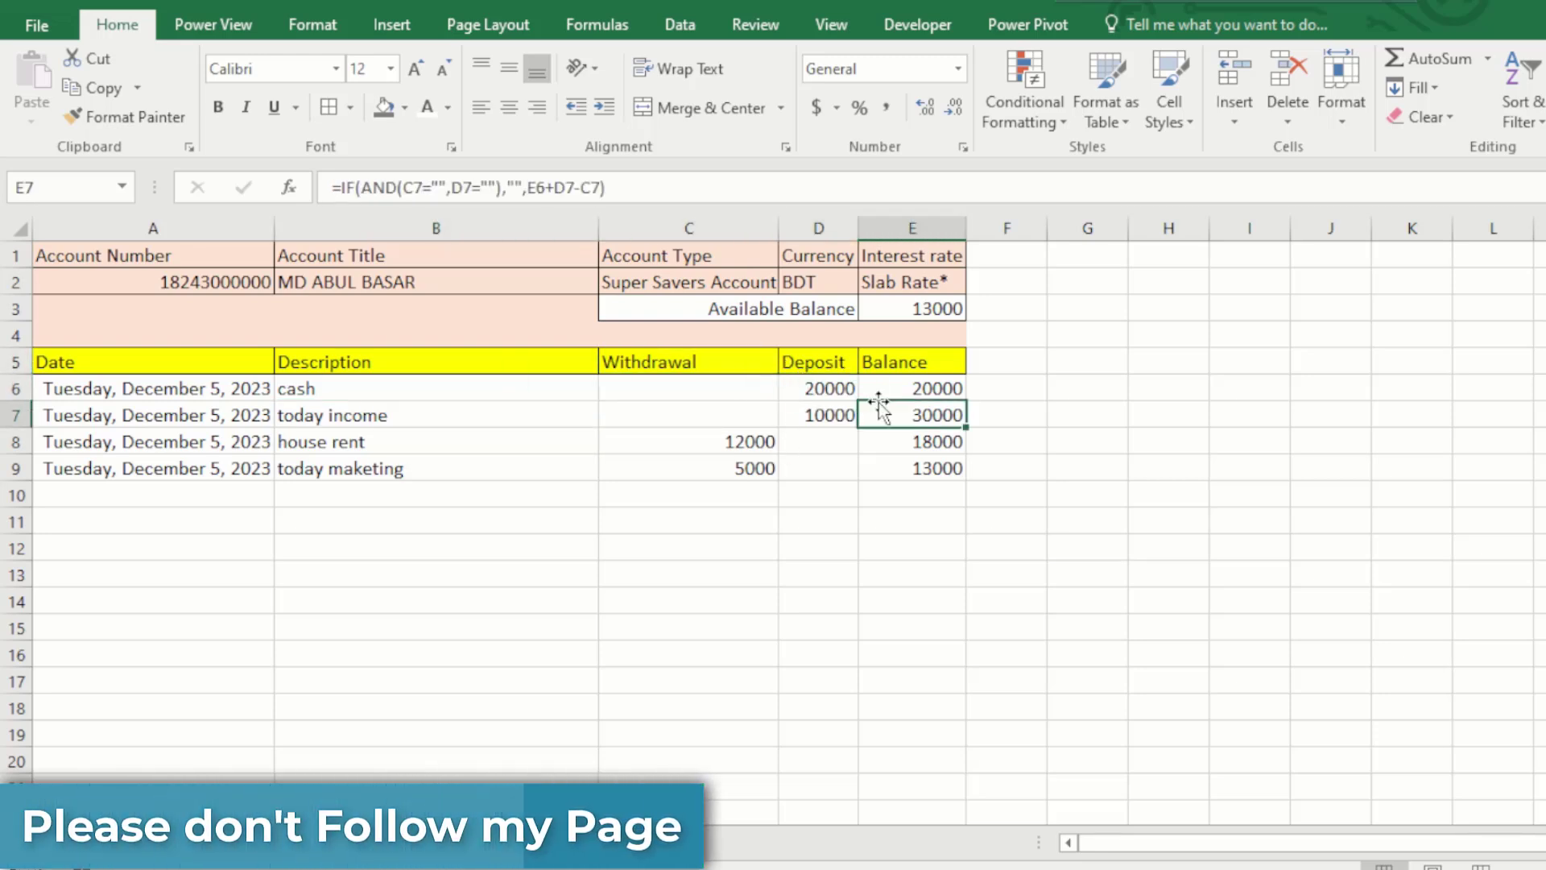
click(759, 488)
click(925, 489)
click(738, 526)
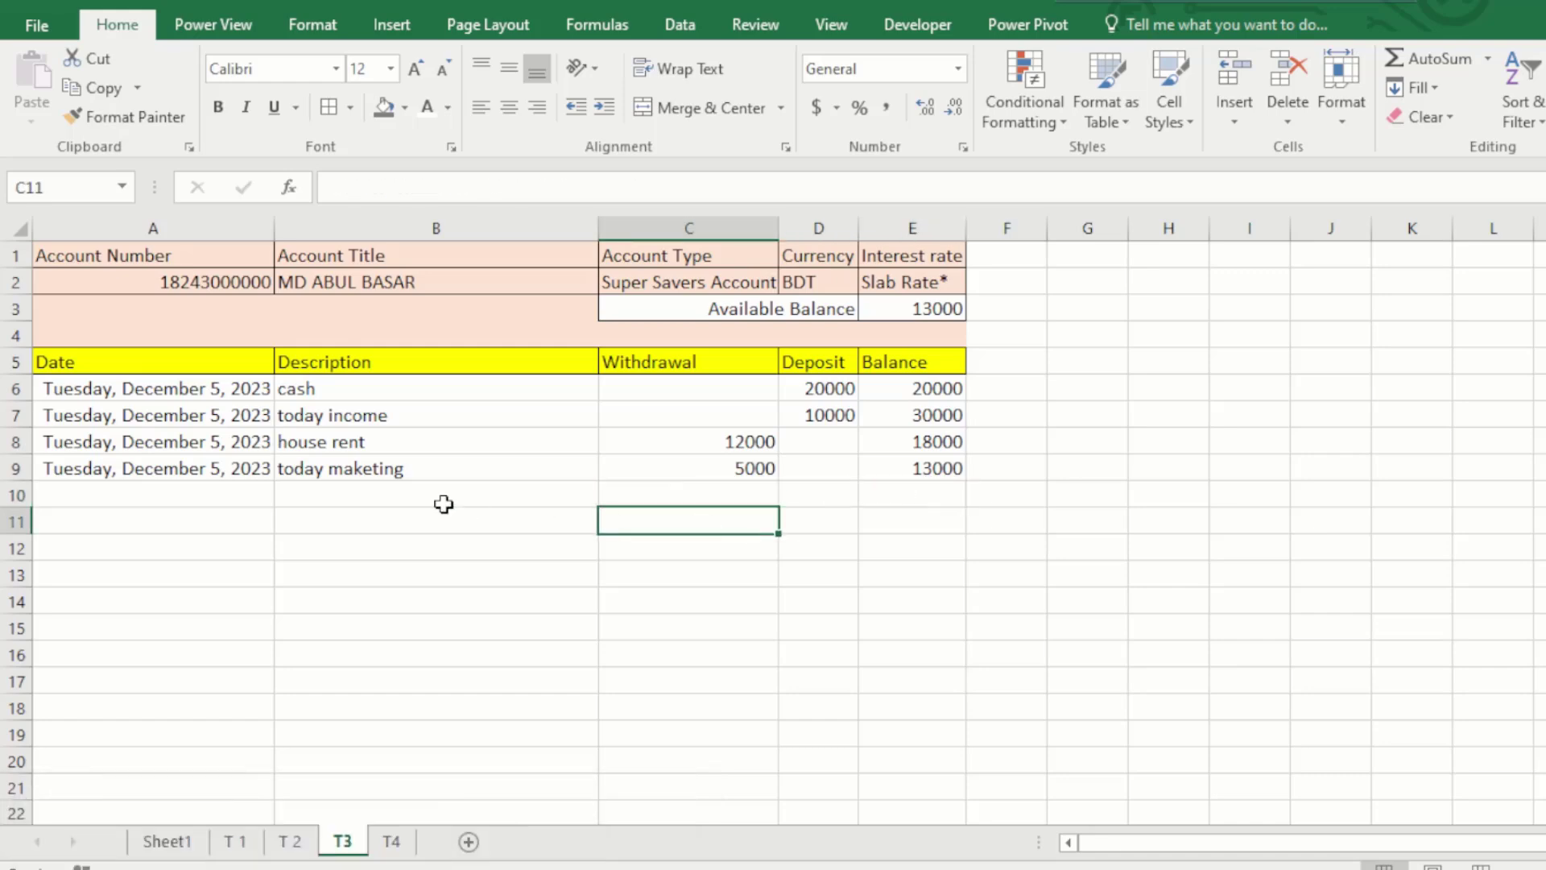
Examine the description entries, the date formula in A12, and the balance formulas in E9 and E15
click(438, 494)
drag(367, 412, 373, 667)
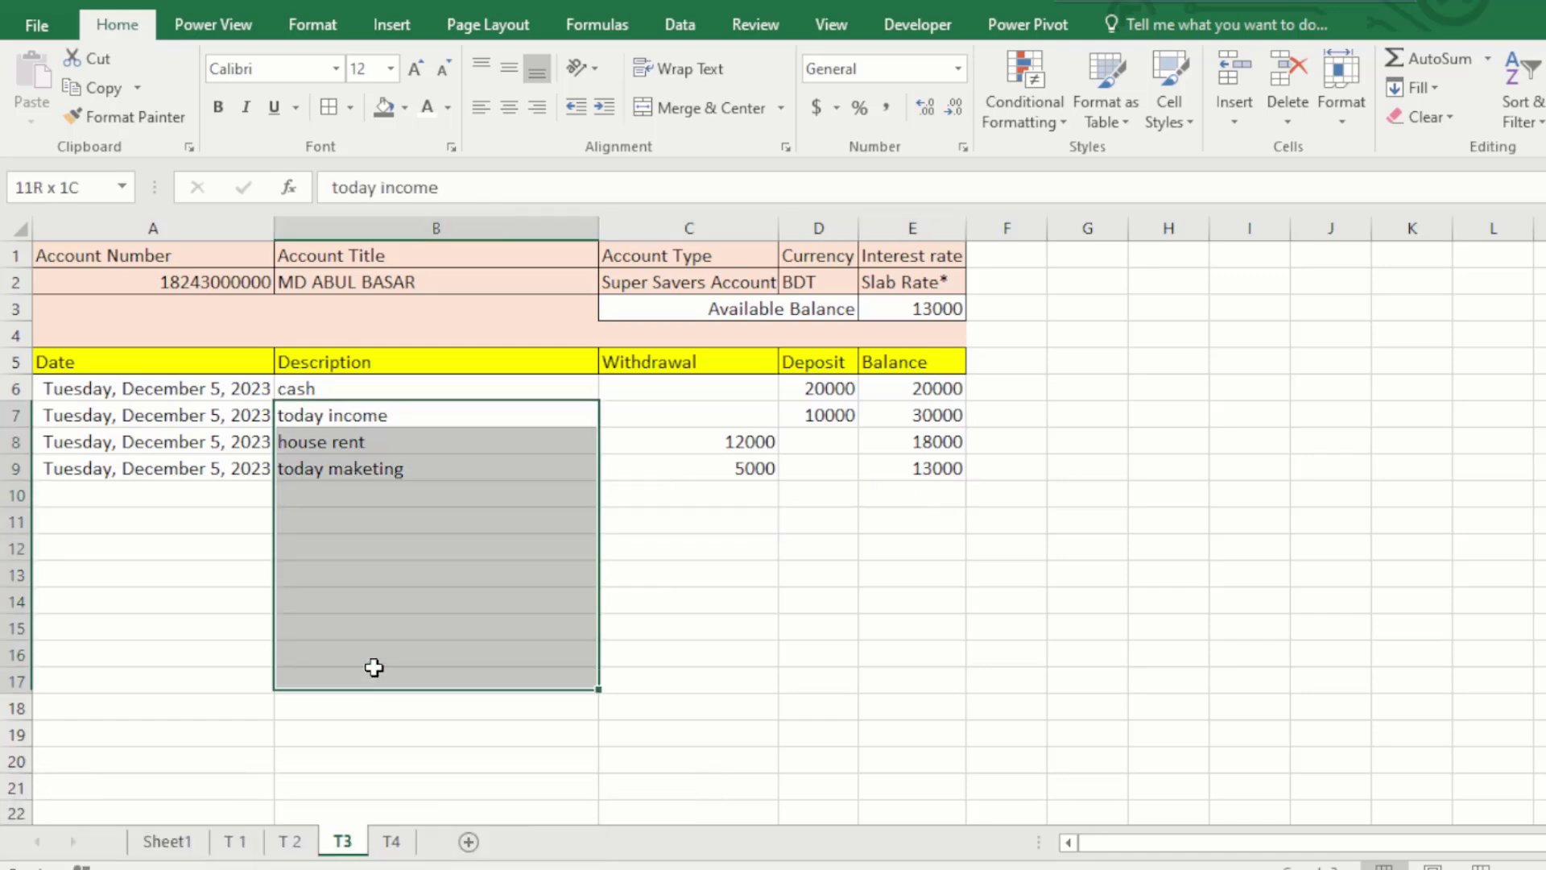
click(166, 555)
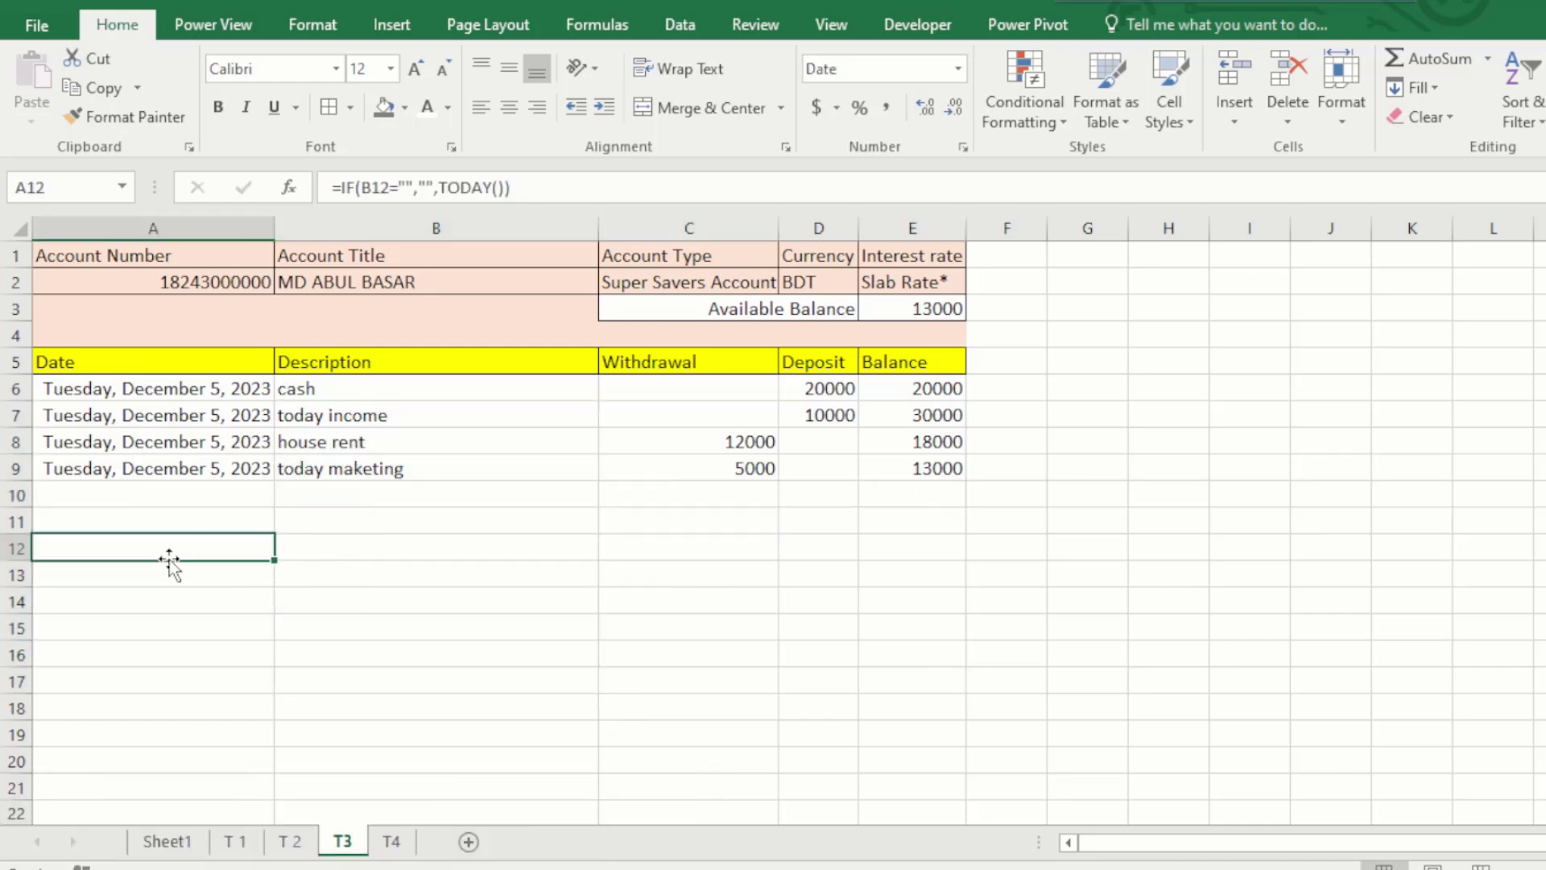
click(930, 468)
click(970, 607)
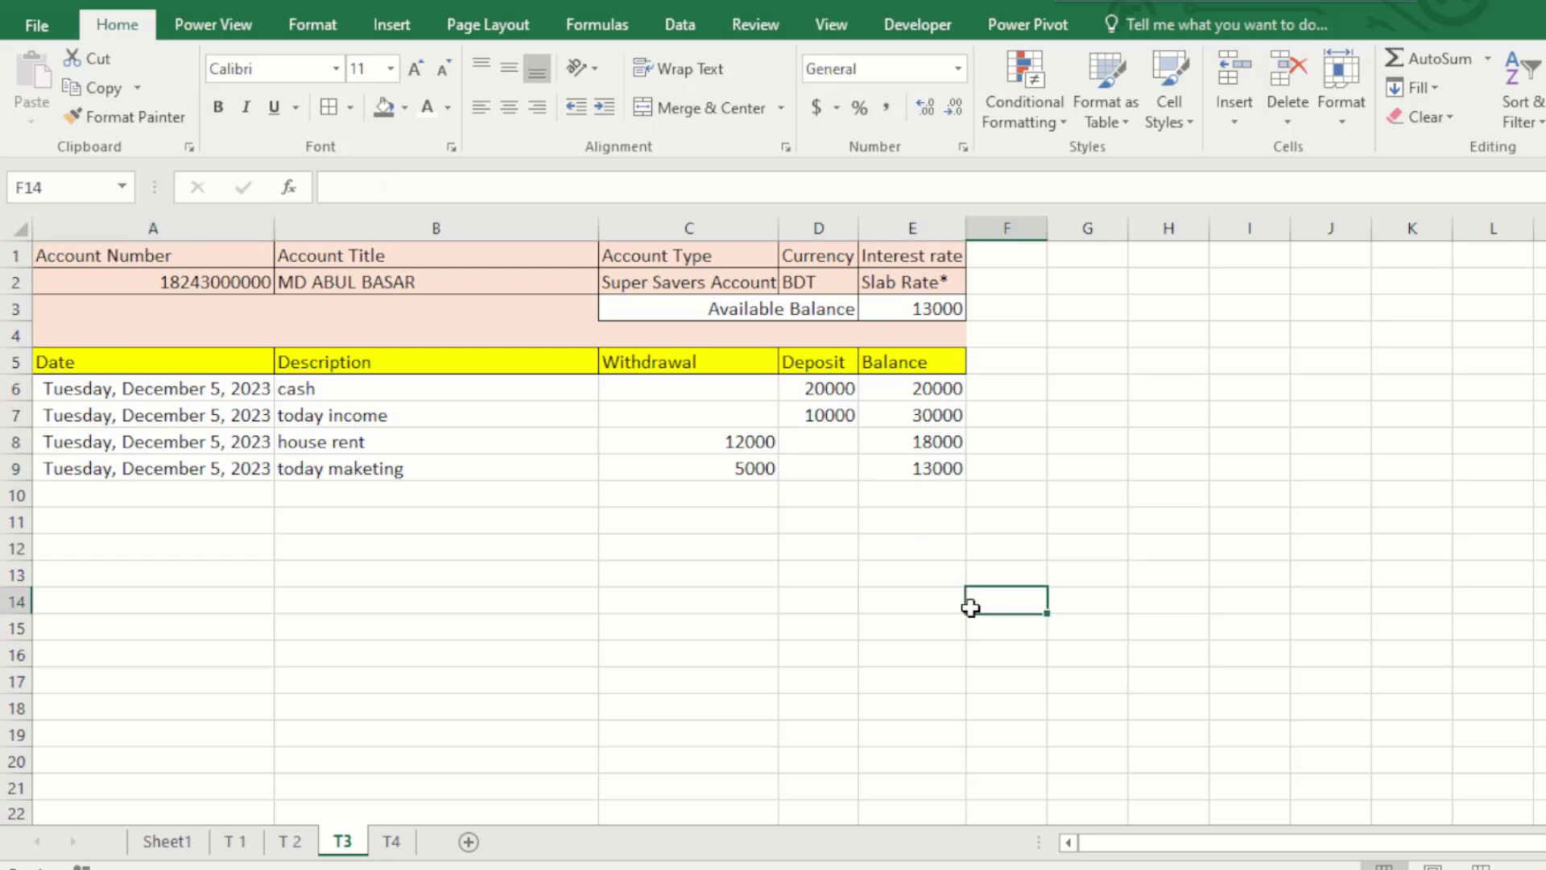
click(925, 469)
click(904, 637)
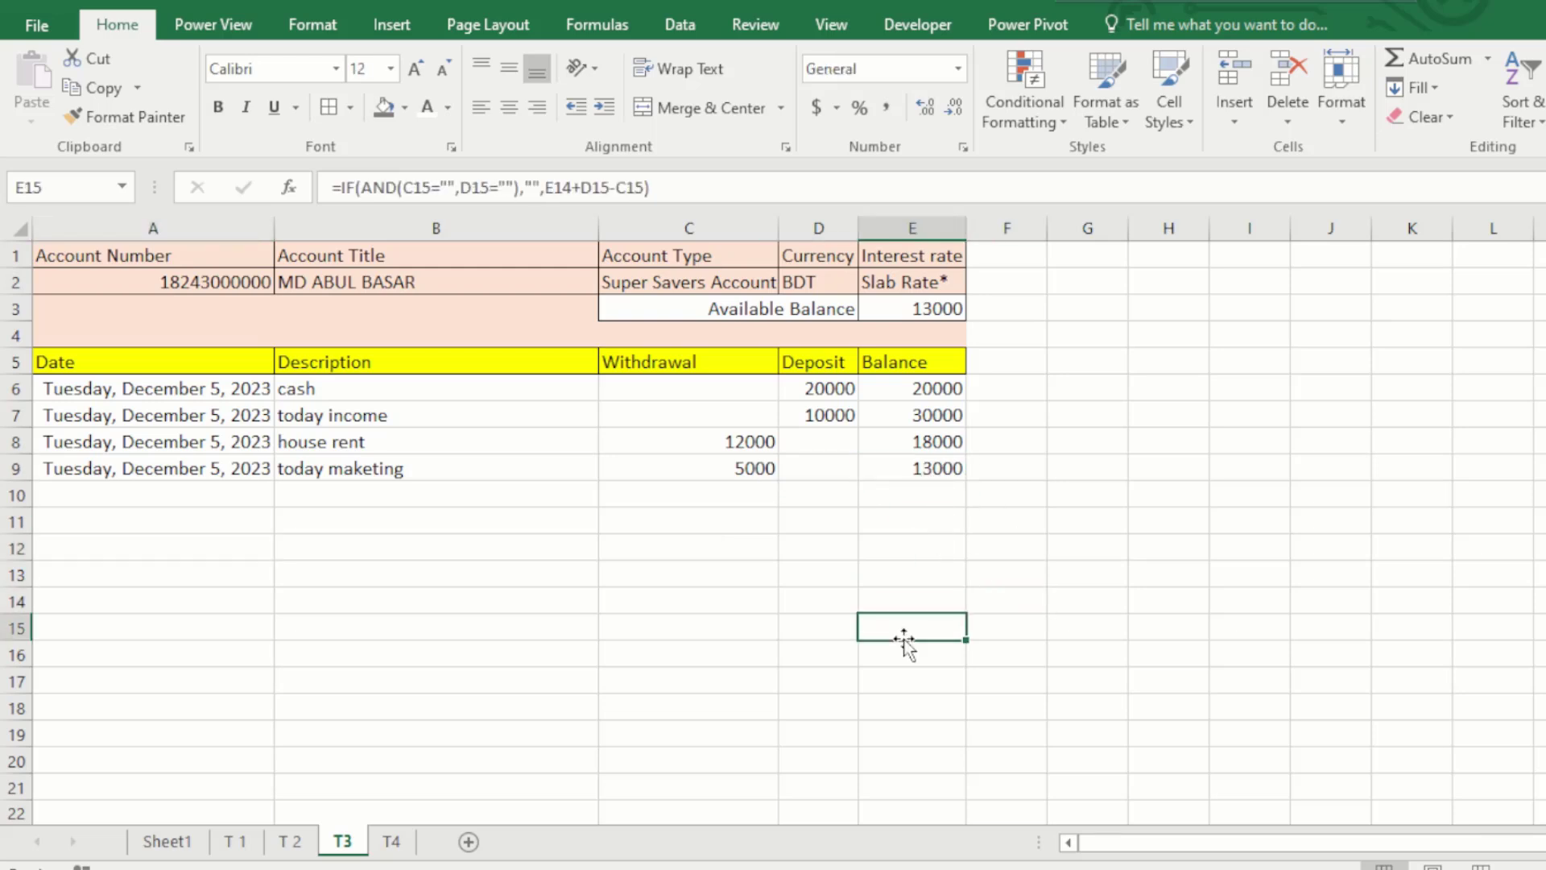